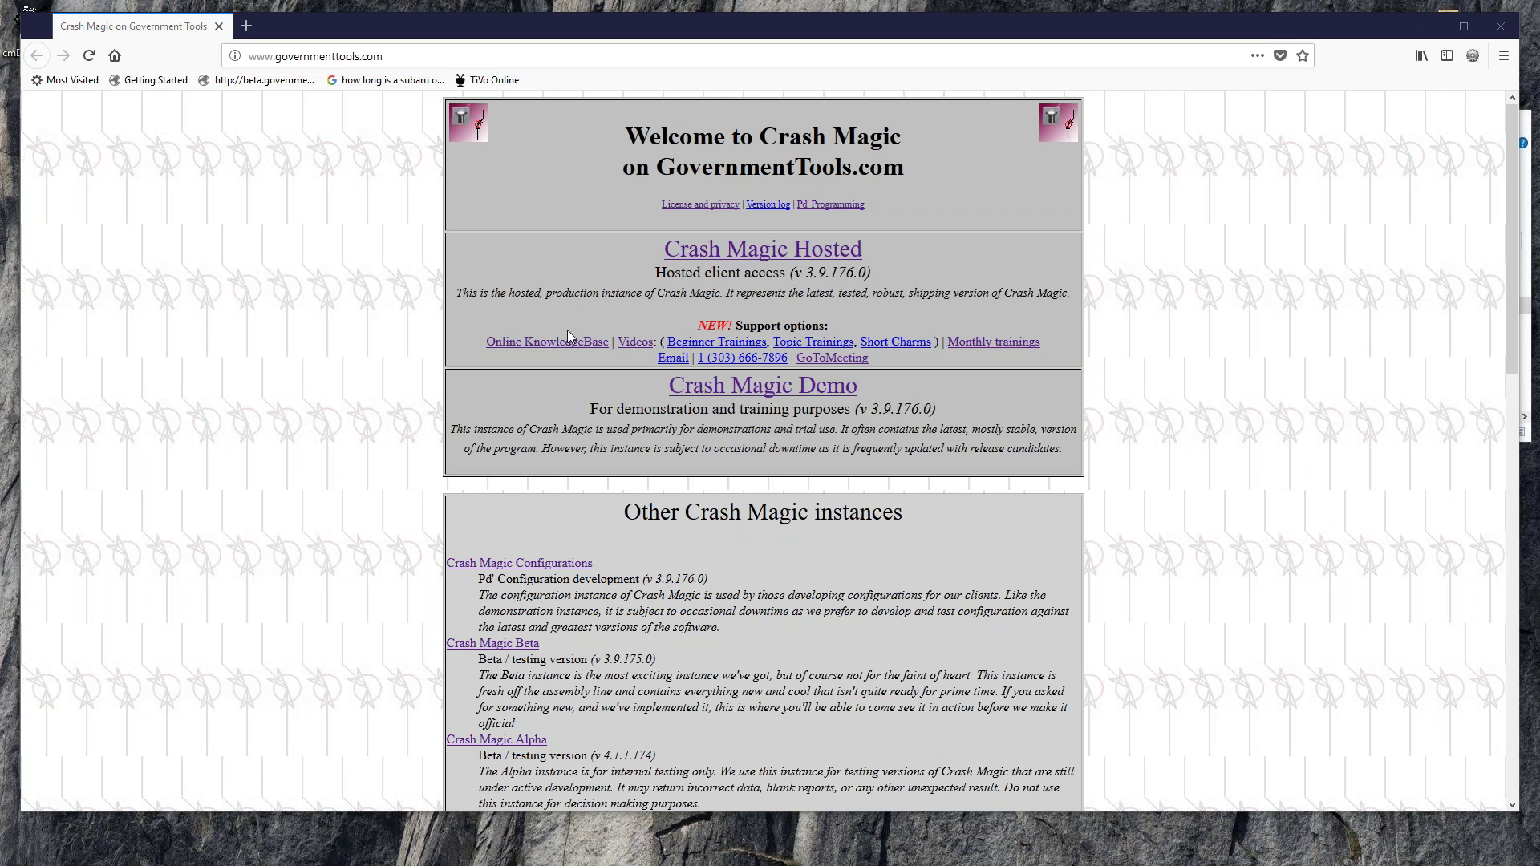
Open the Online KnowledgeBase and search it for "import xml".
left_click(545, 343)
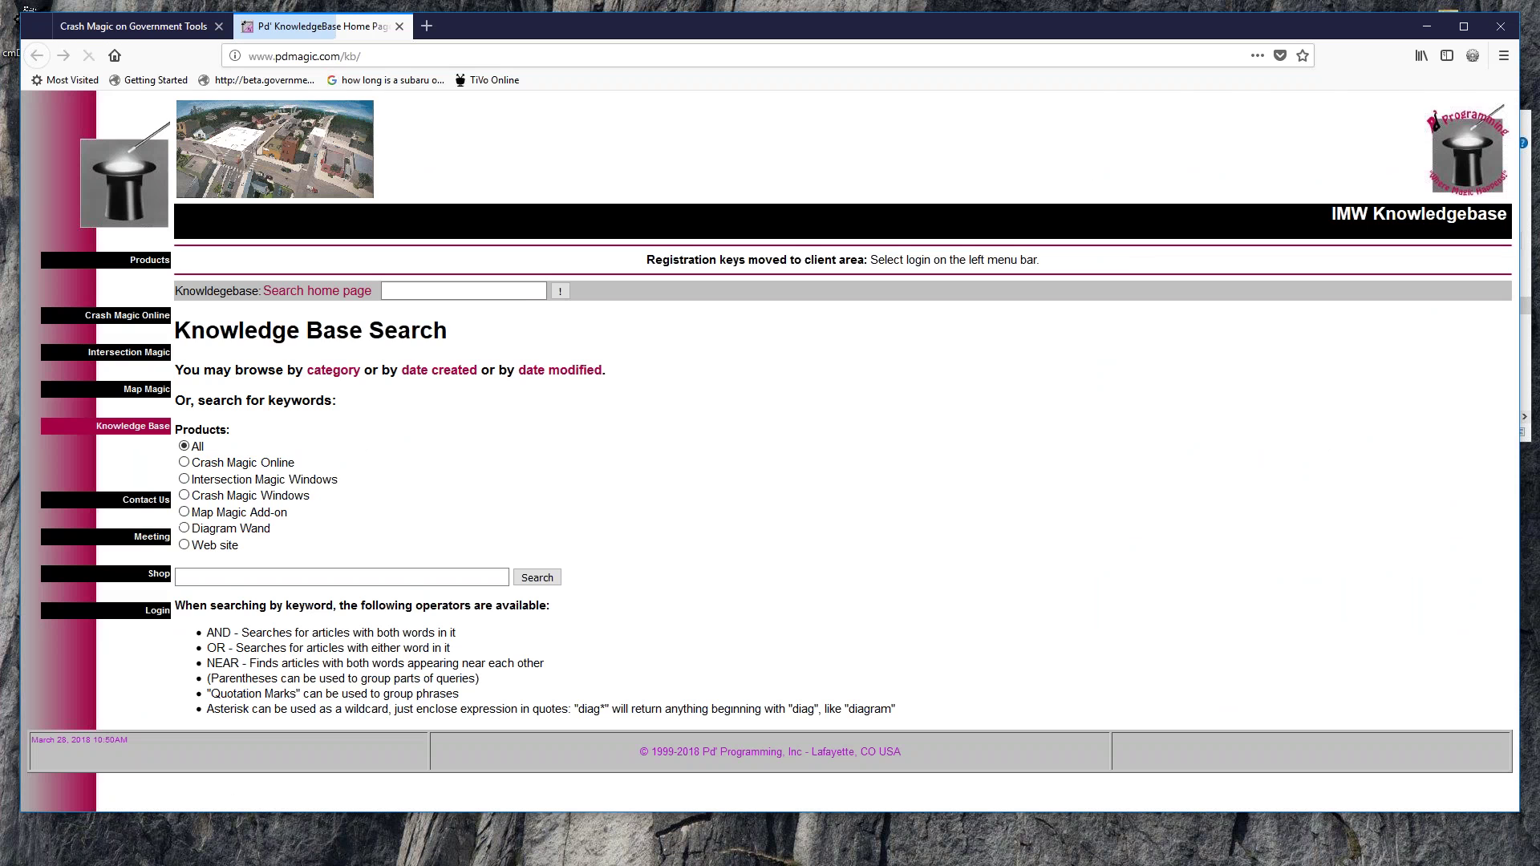
left_click(514, 292)
type("import xml")
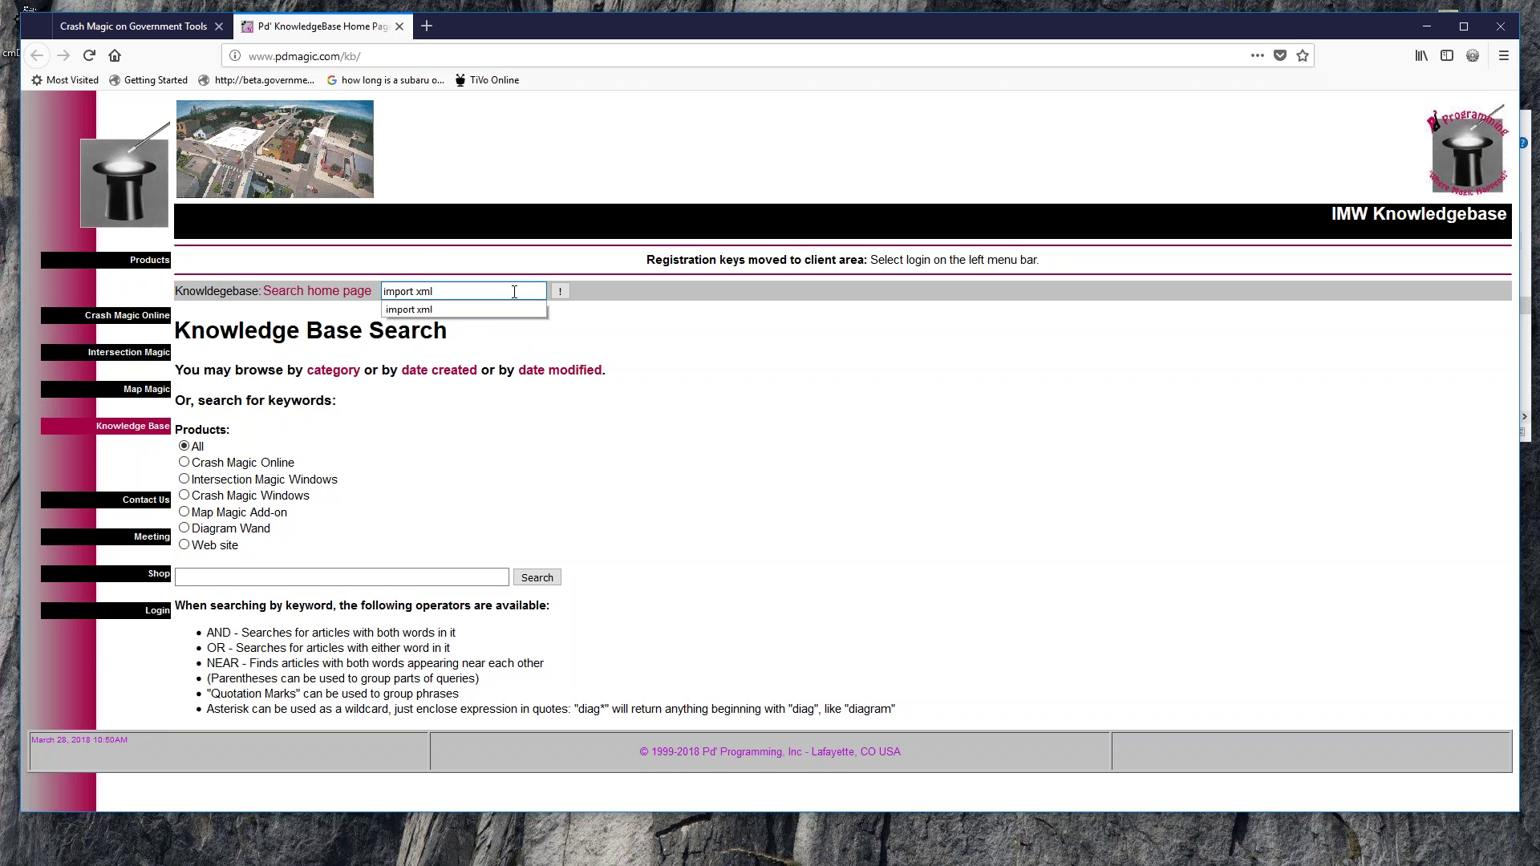
key("Return")
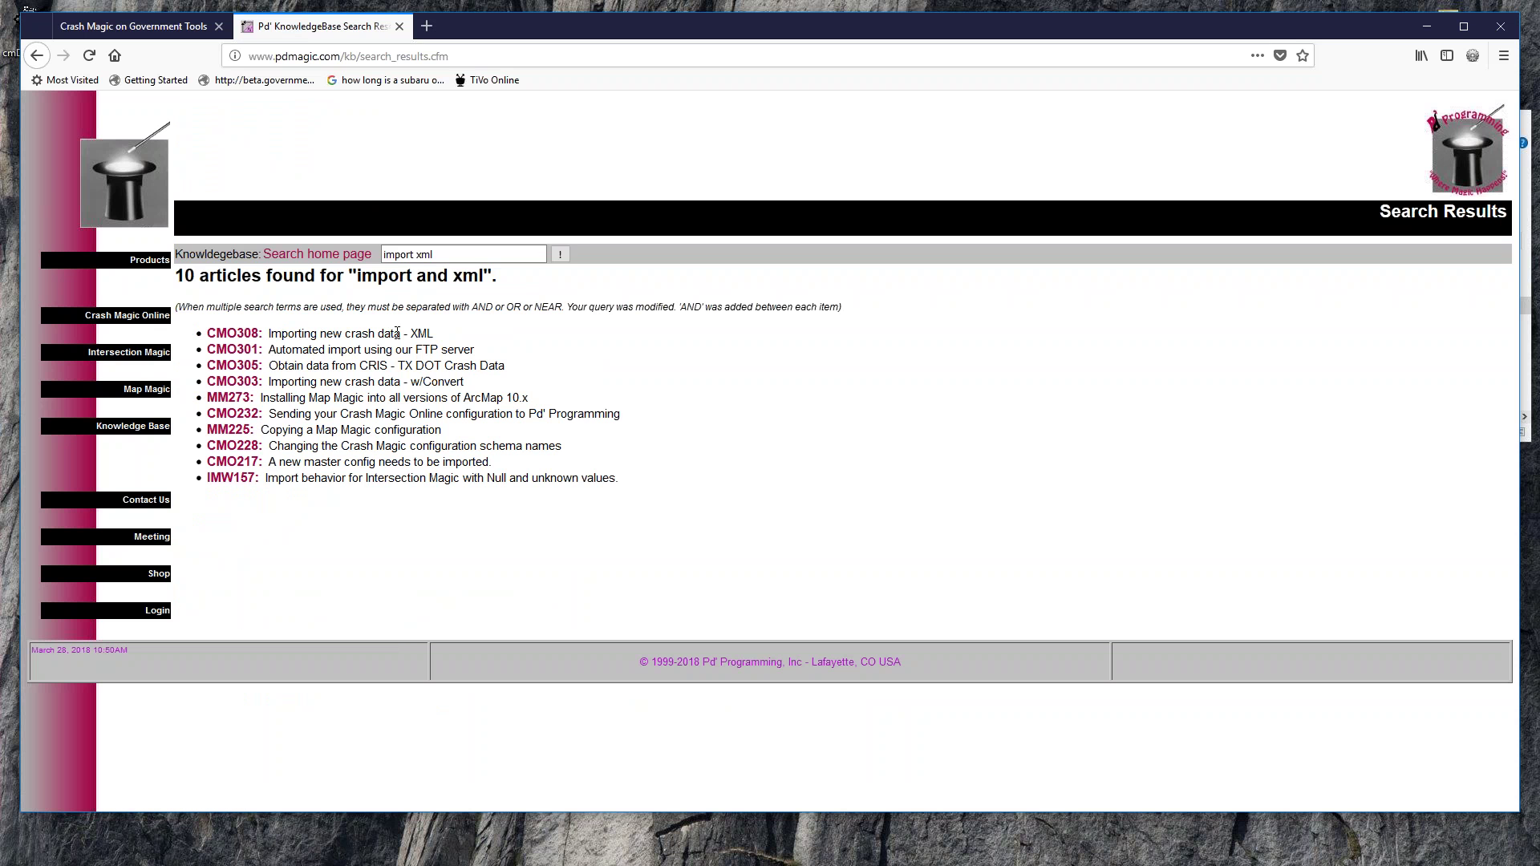
Open article CMO308, "Importing new crash data - XML", and read through its import instructions.
left_click(234, 334)
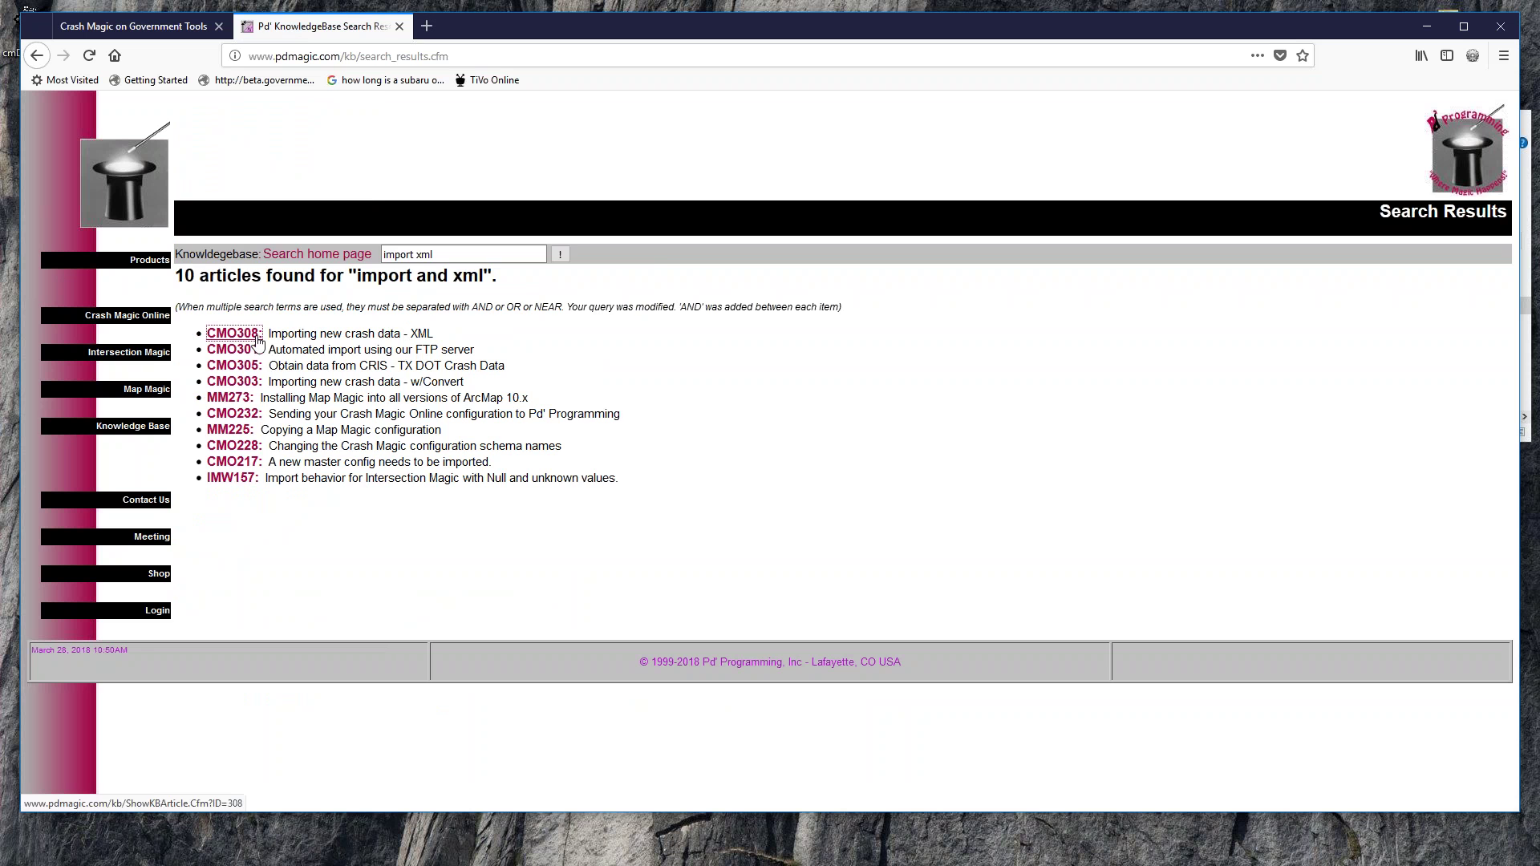
scroll(656, 525, "down", 13)
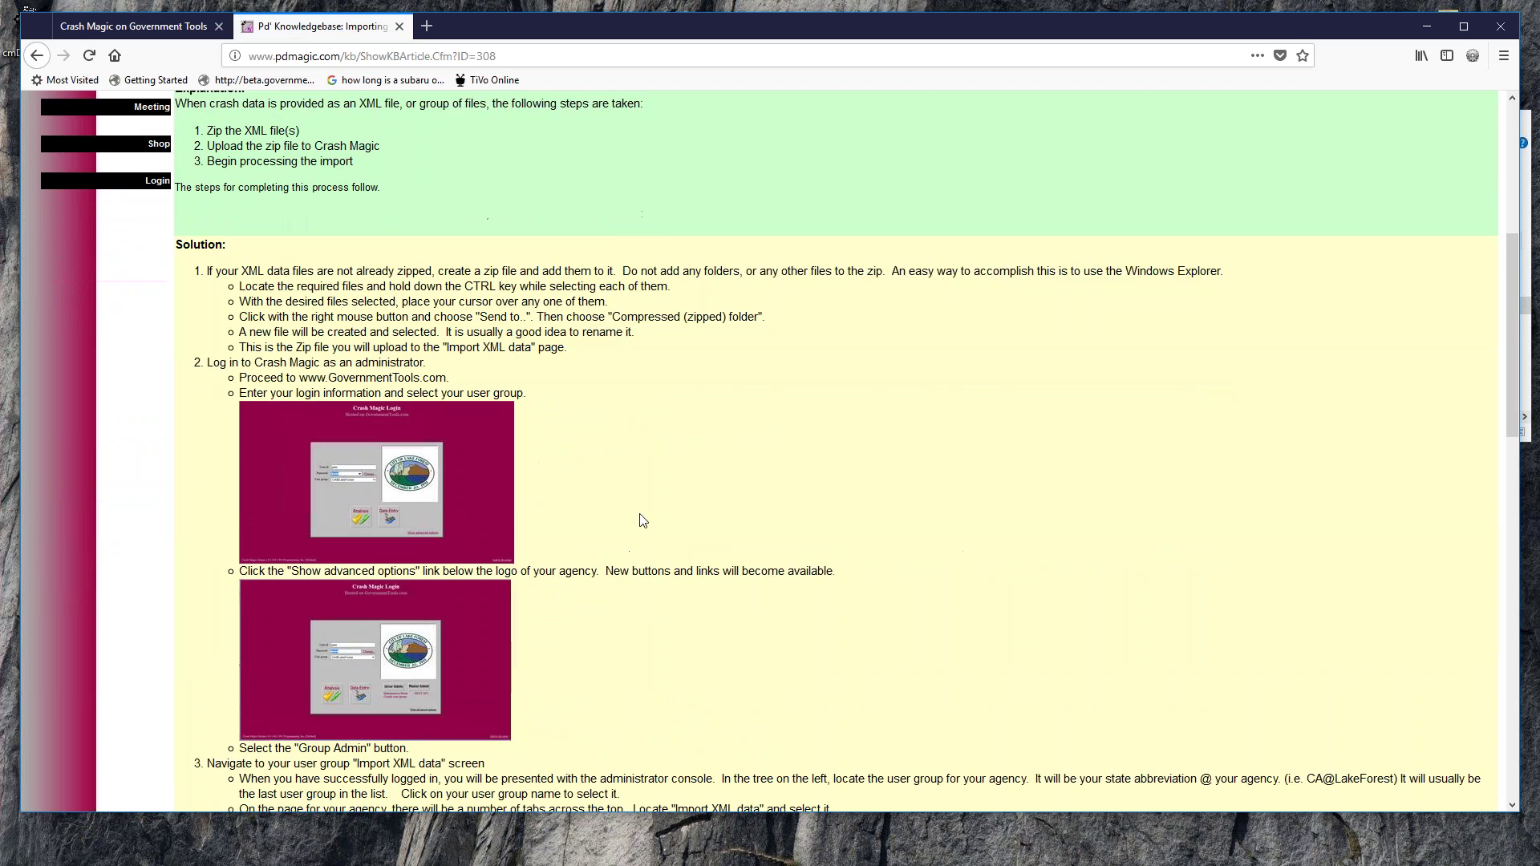
scroll(658, 529, "down", 5)
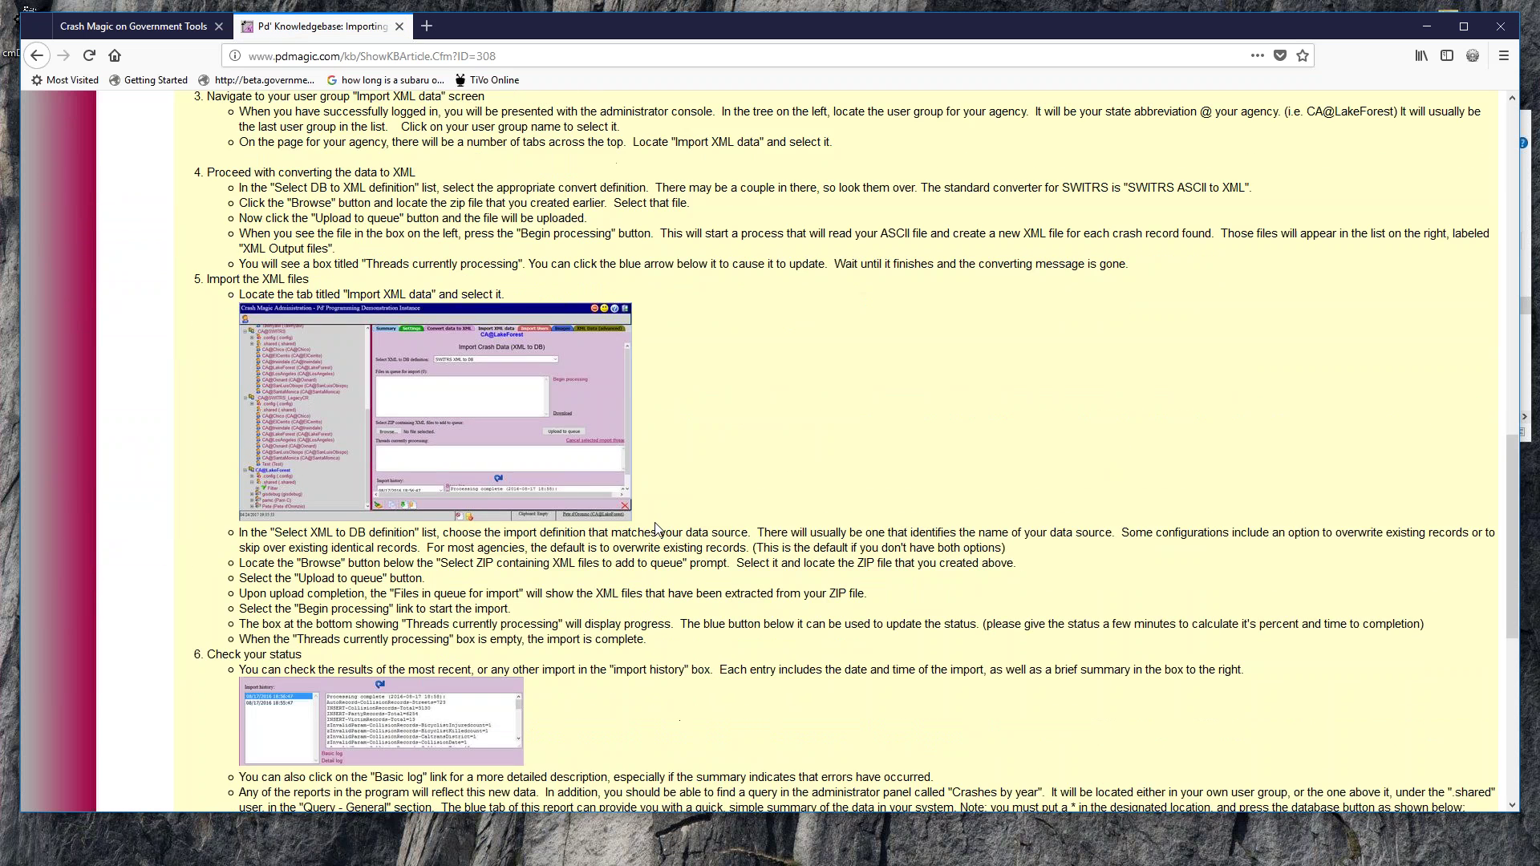
scroll(657, 529, "down", 3)
scroll(651, 521, "down", 3)
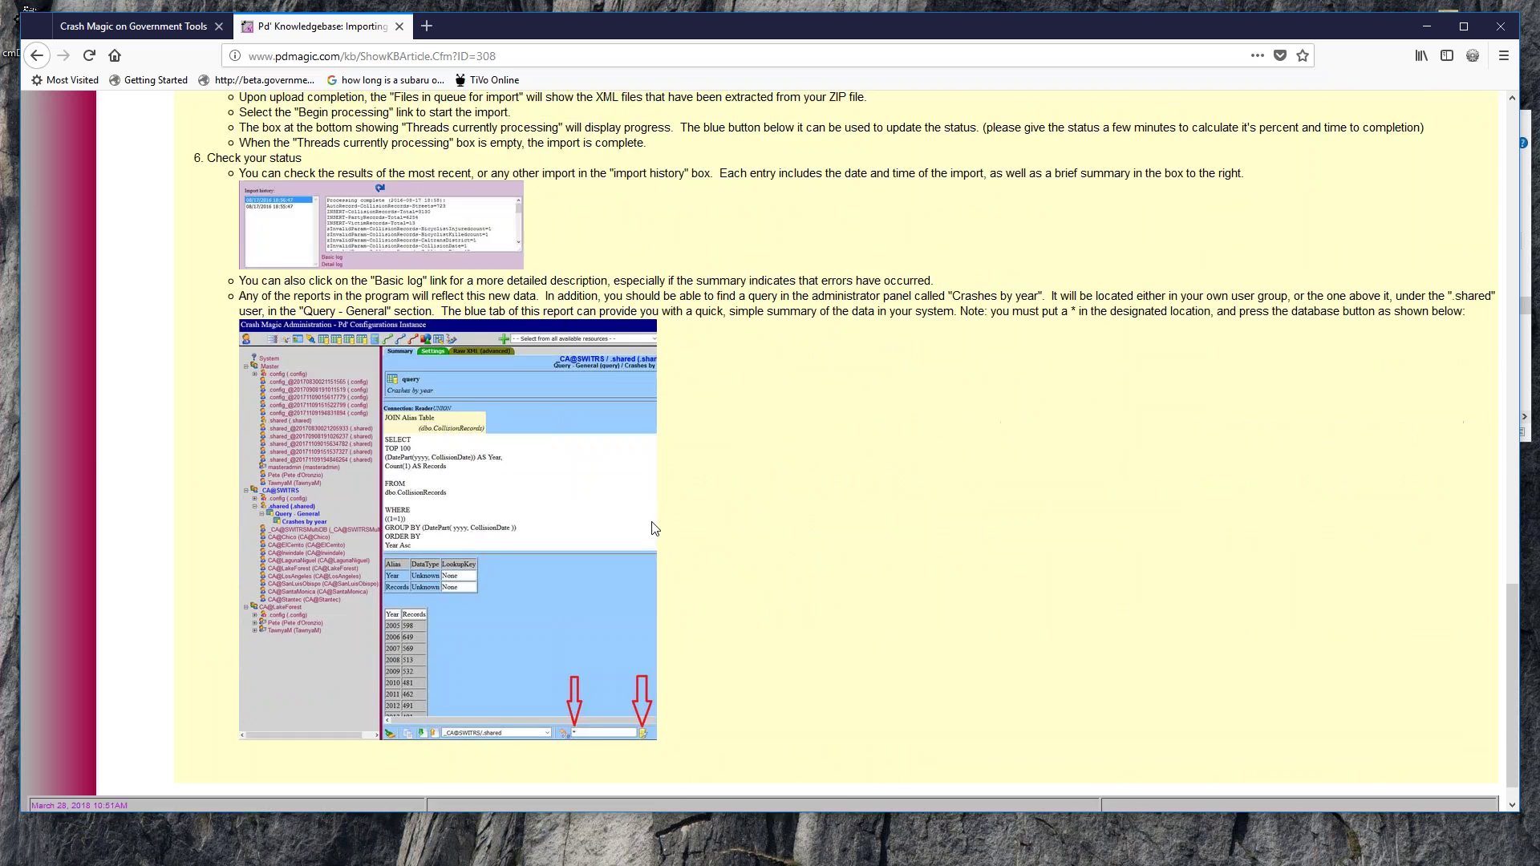
scroll(648, 517, "up", 15)
scroll(648, 513, "up", 10)
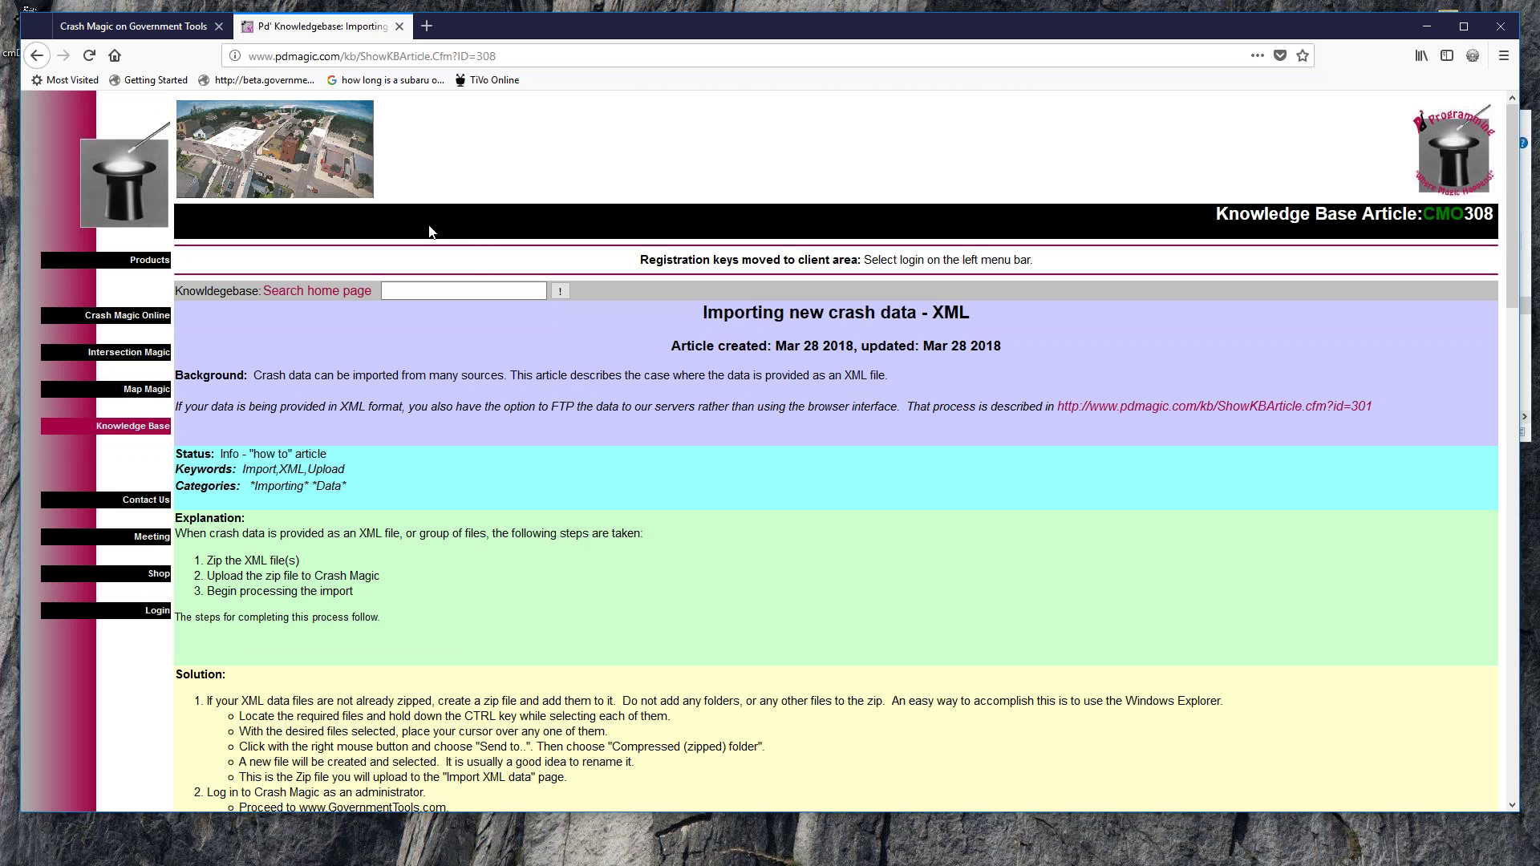
Close the knowledge base article and the browser window showing the GovernmentTools welcome page.
left_click(399, 27)
double_click(454, 36)
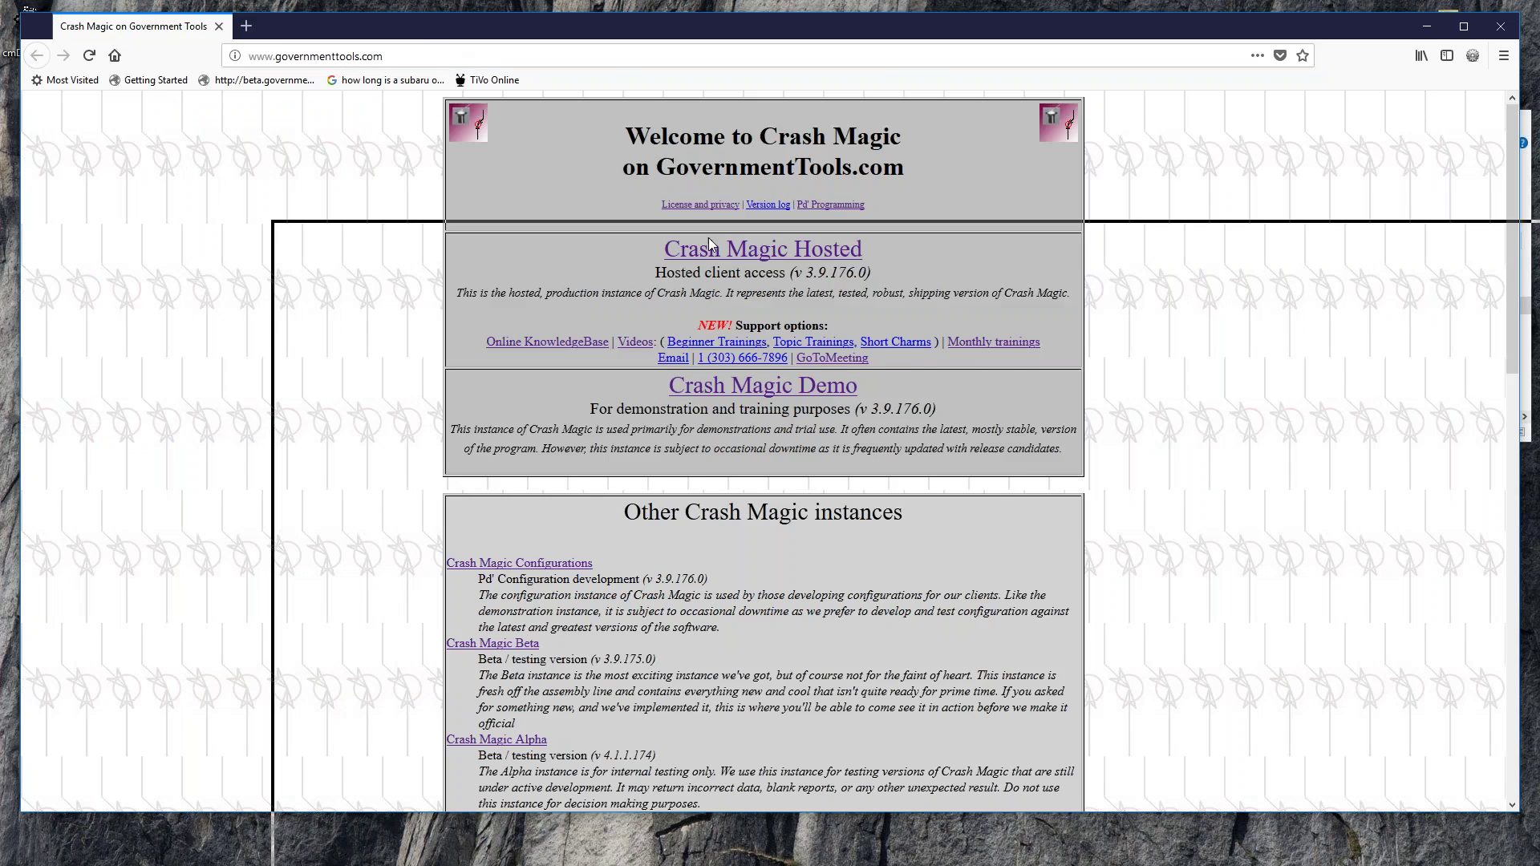
left_click_drag(285, 241, 170, 193)
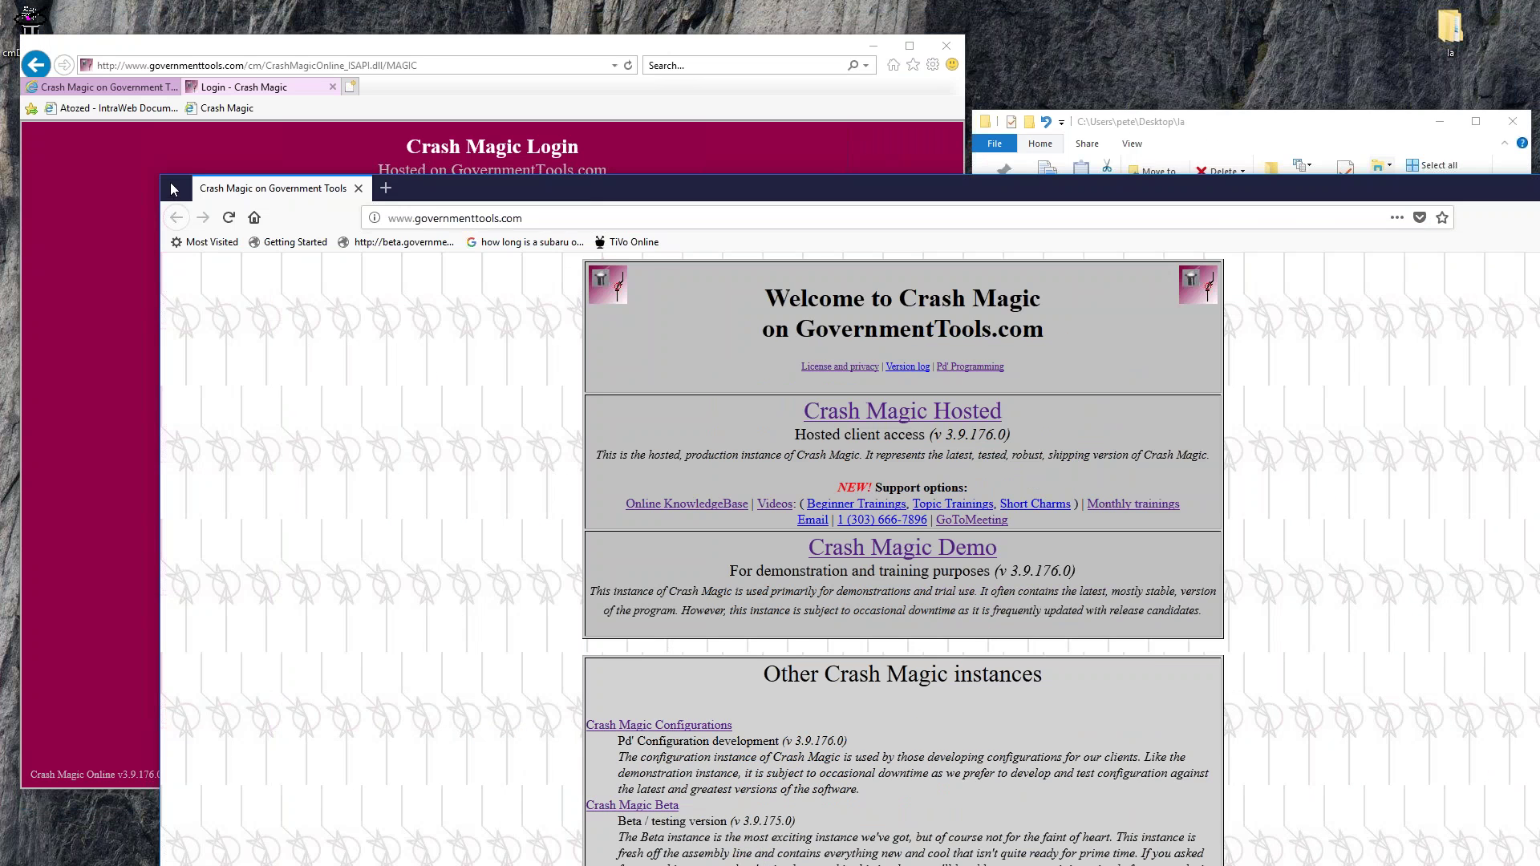
double_click(172, 191)
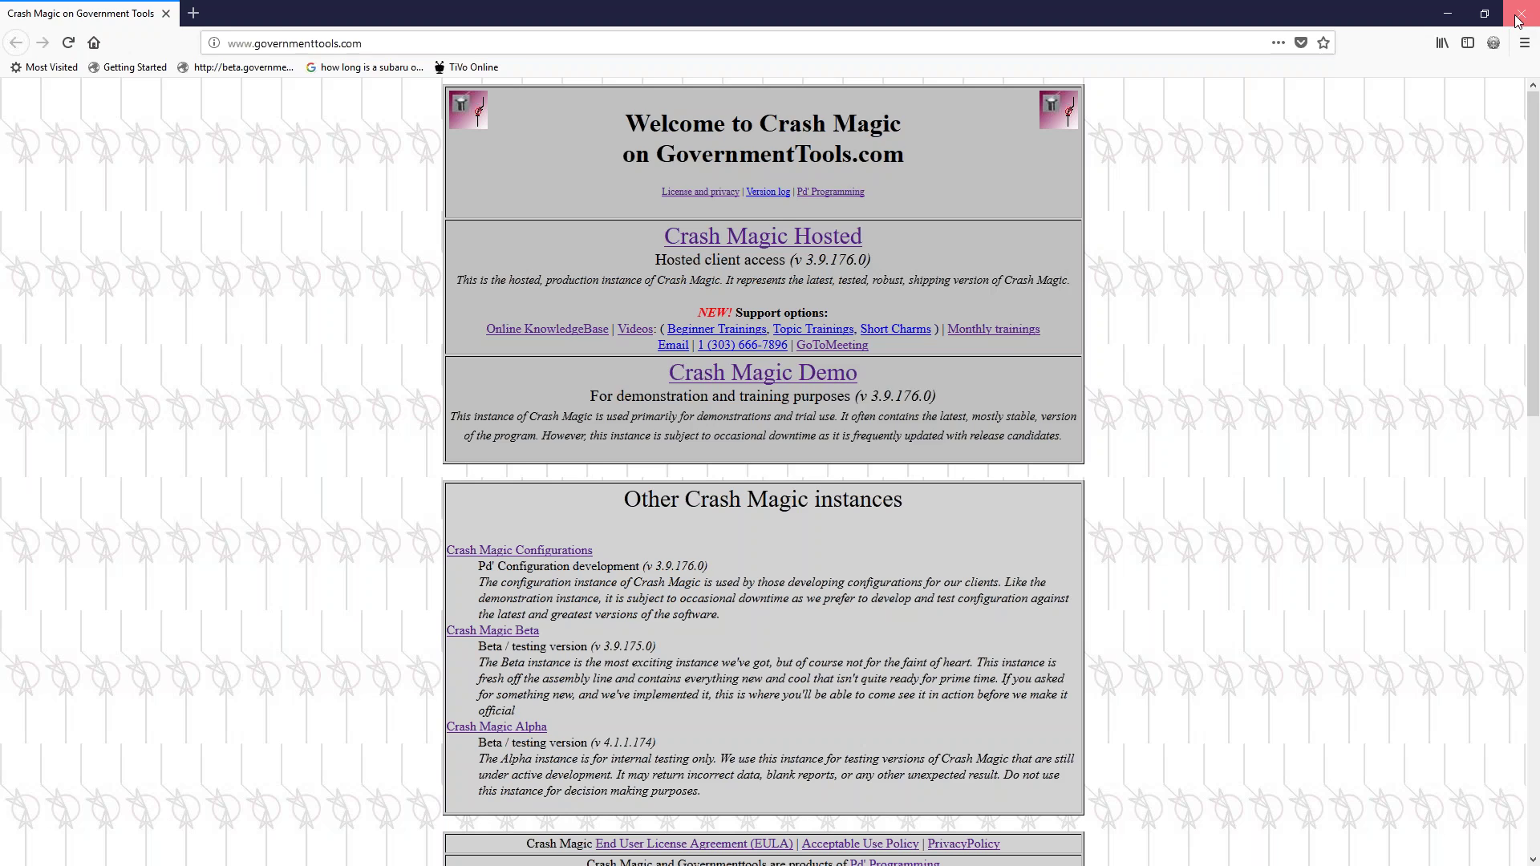
left_click(1521, 13)
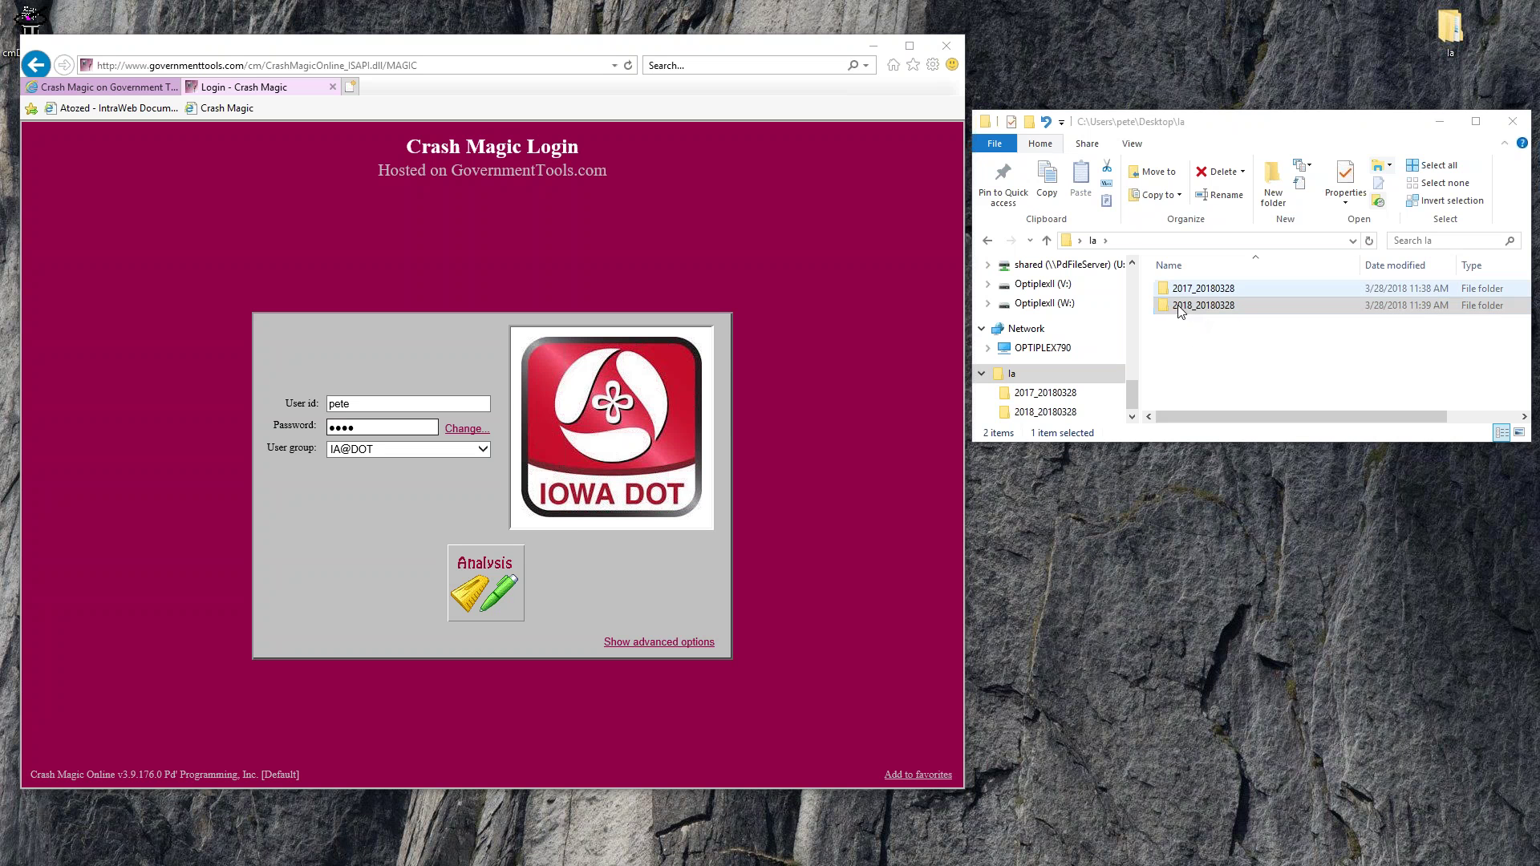
In File Explorer, examine the files inside the 2018_20180328 folder and return to the Ia folder.
left_click(1183, 121)
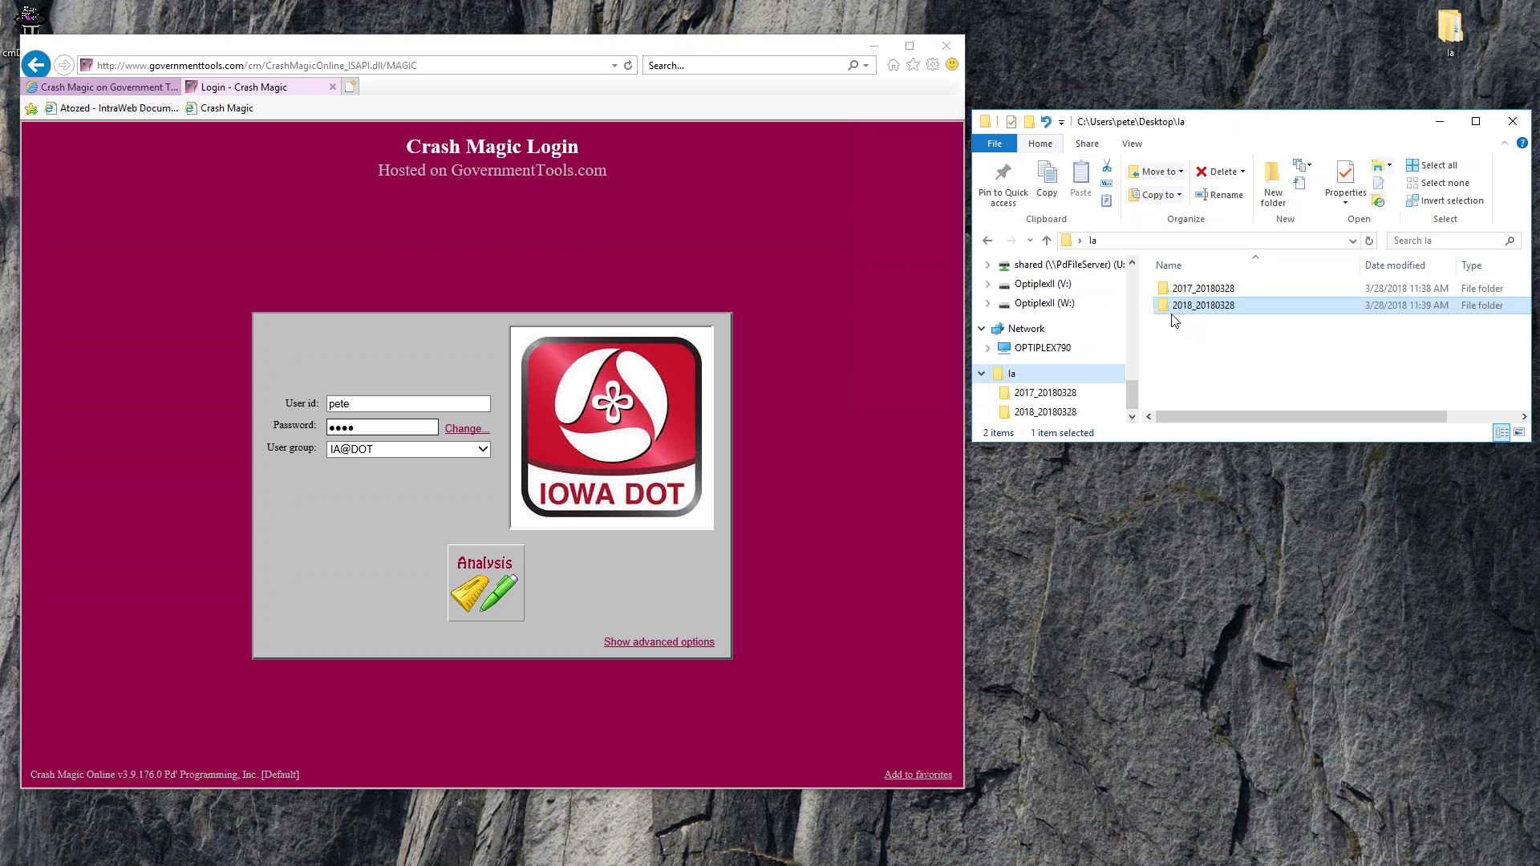
mouse_move(1186, 311)
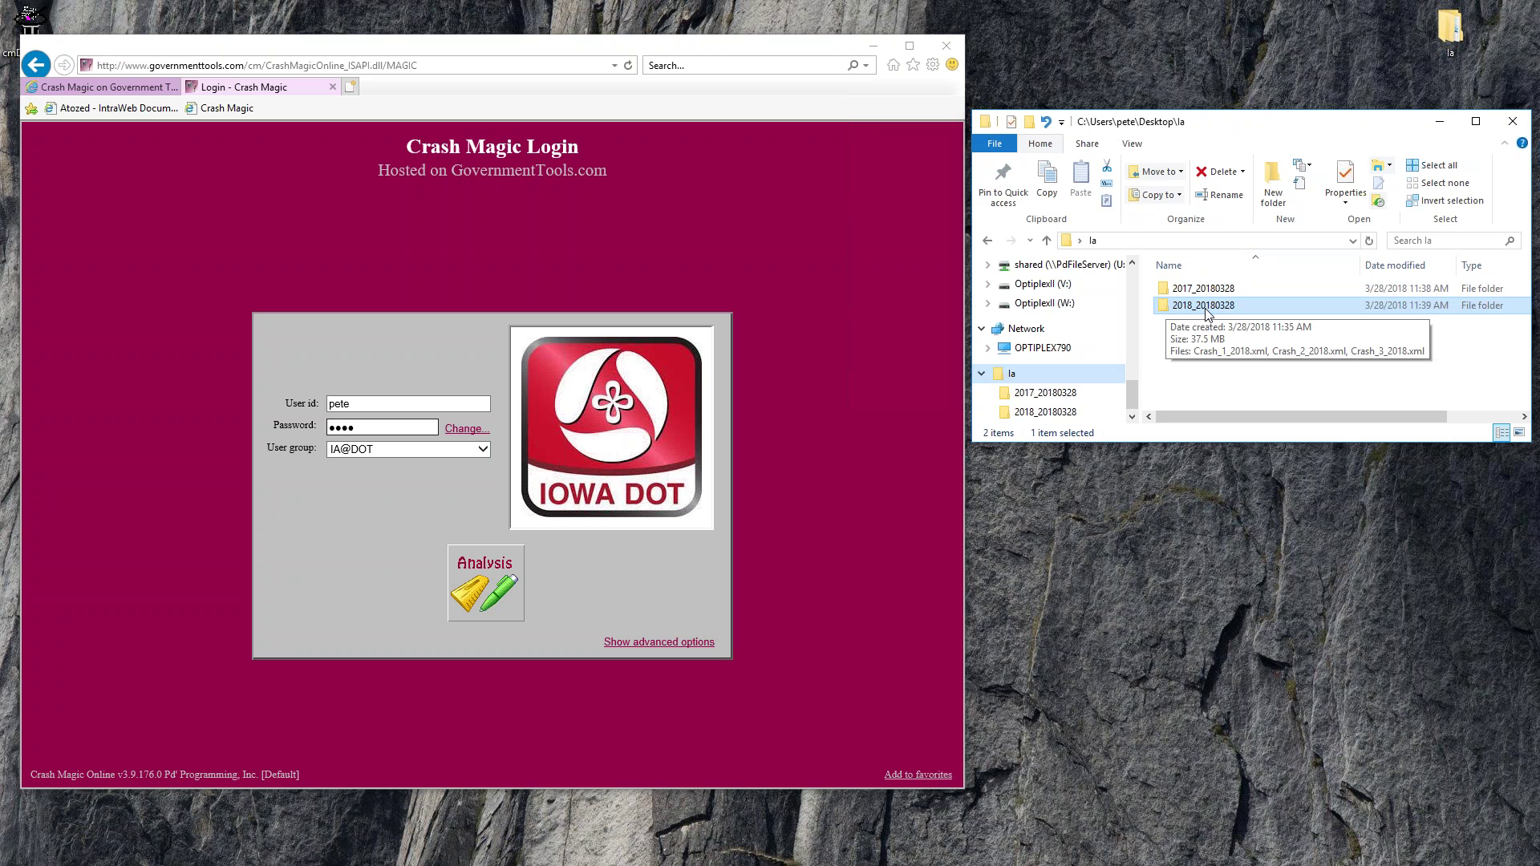
double_click(1167, 308)
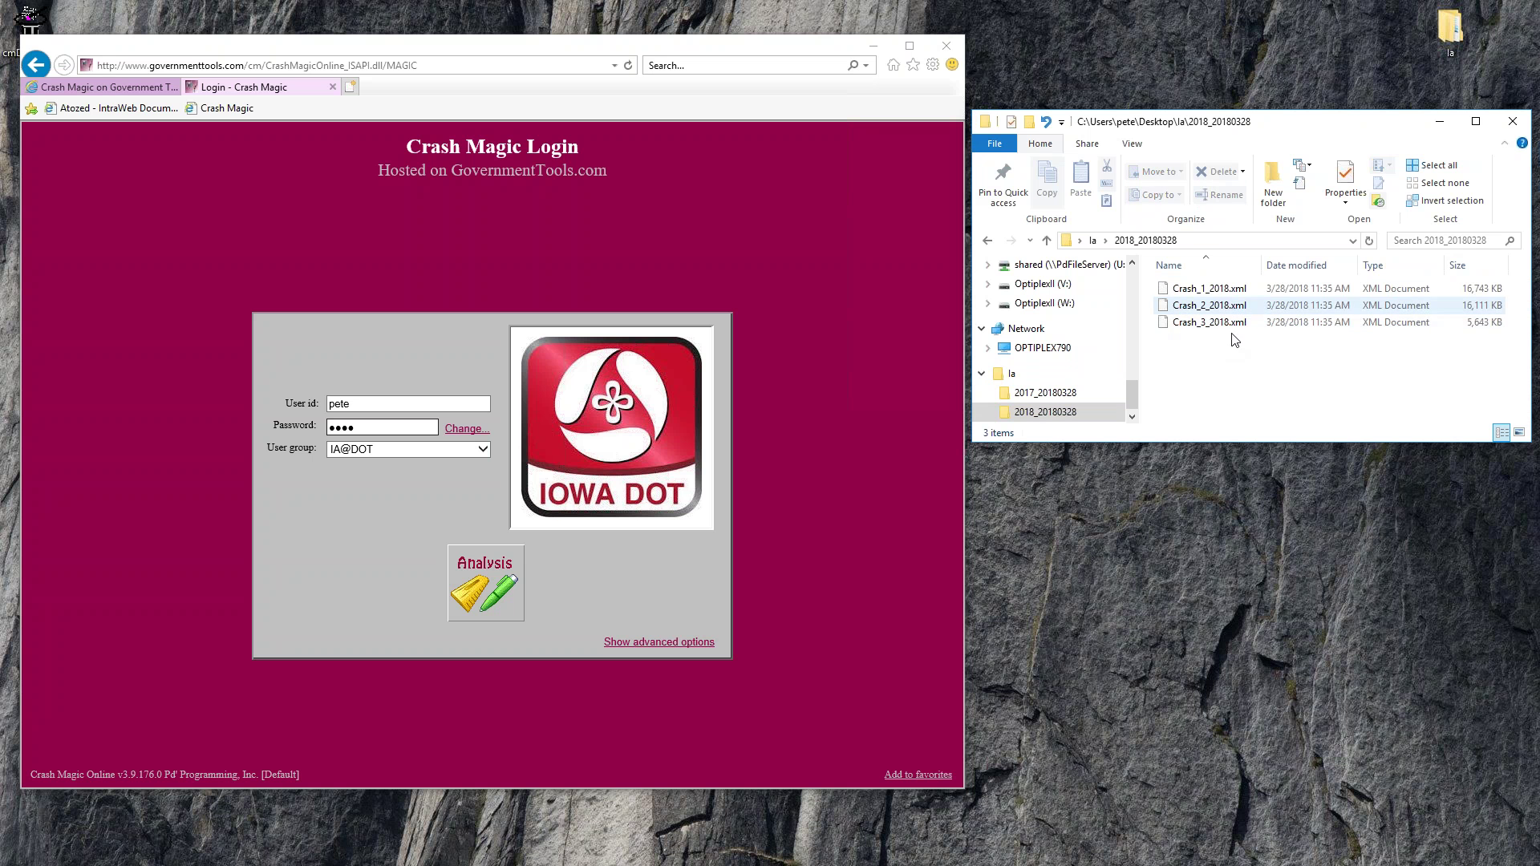
left_click(1197, 291)
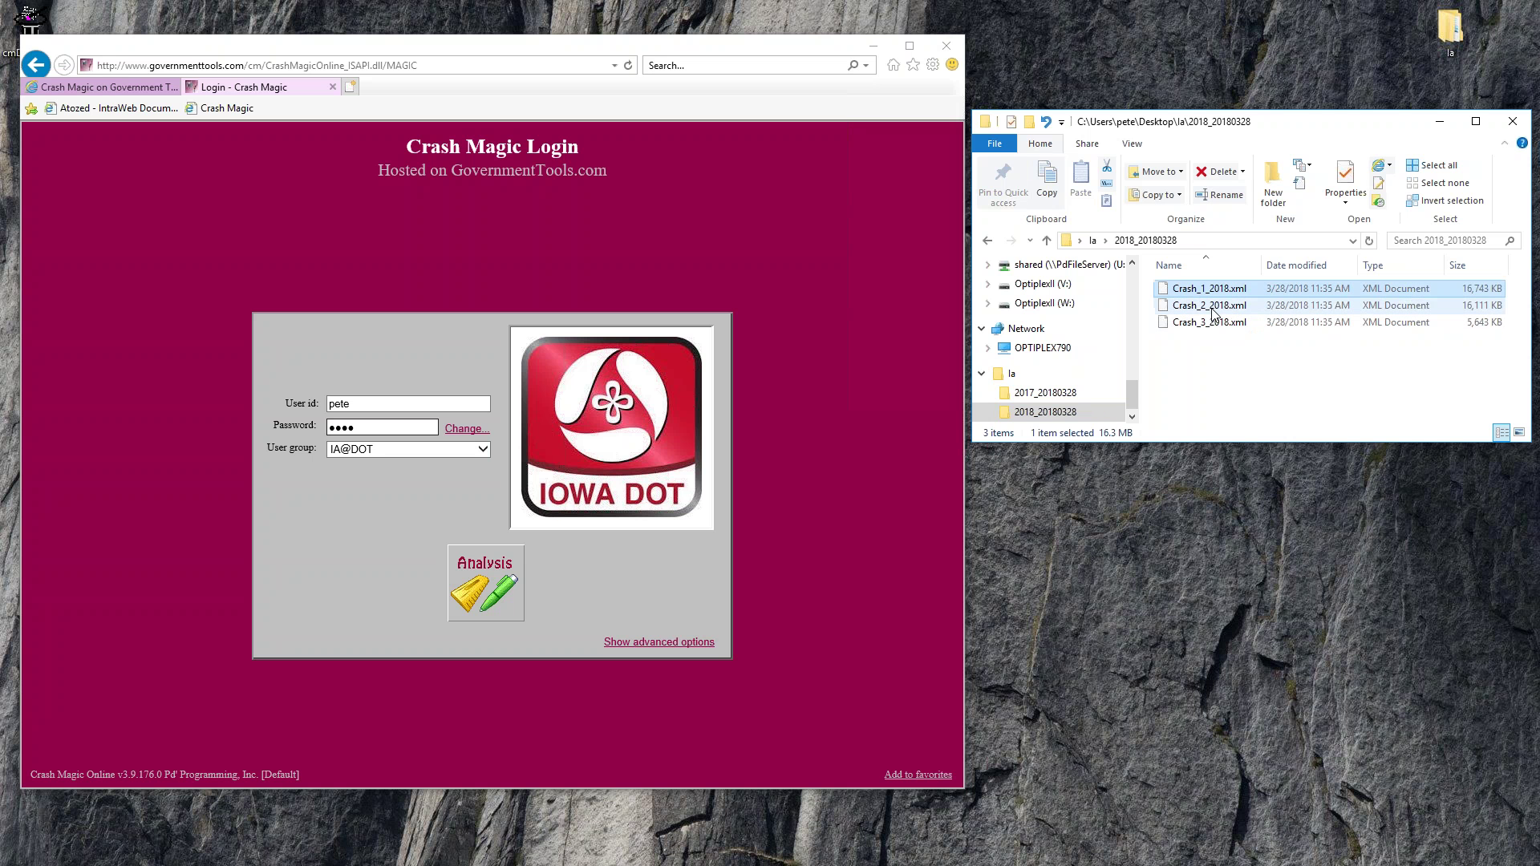
left_click(1094, 241)
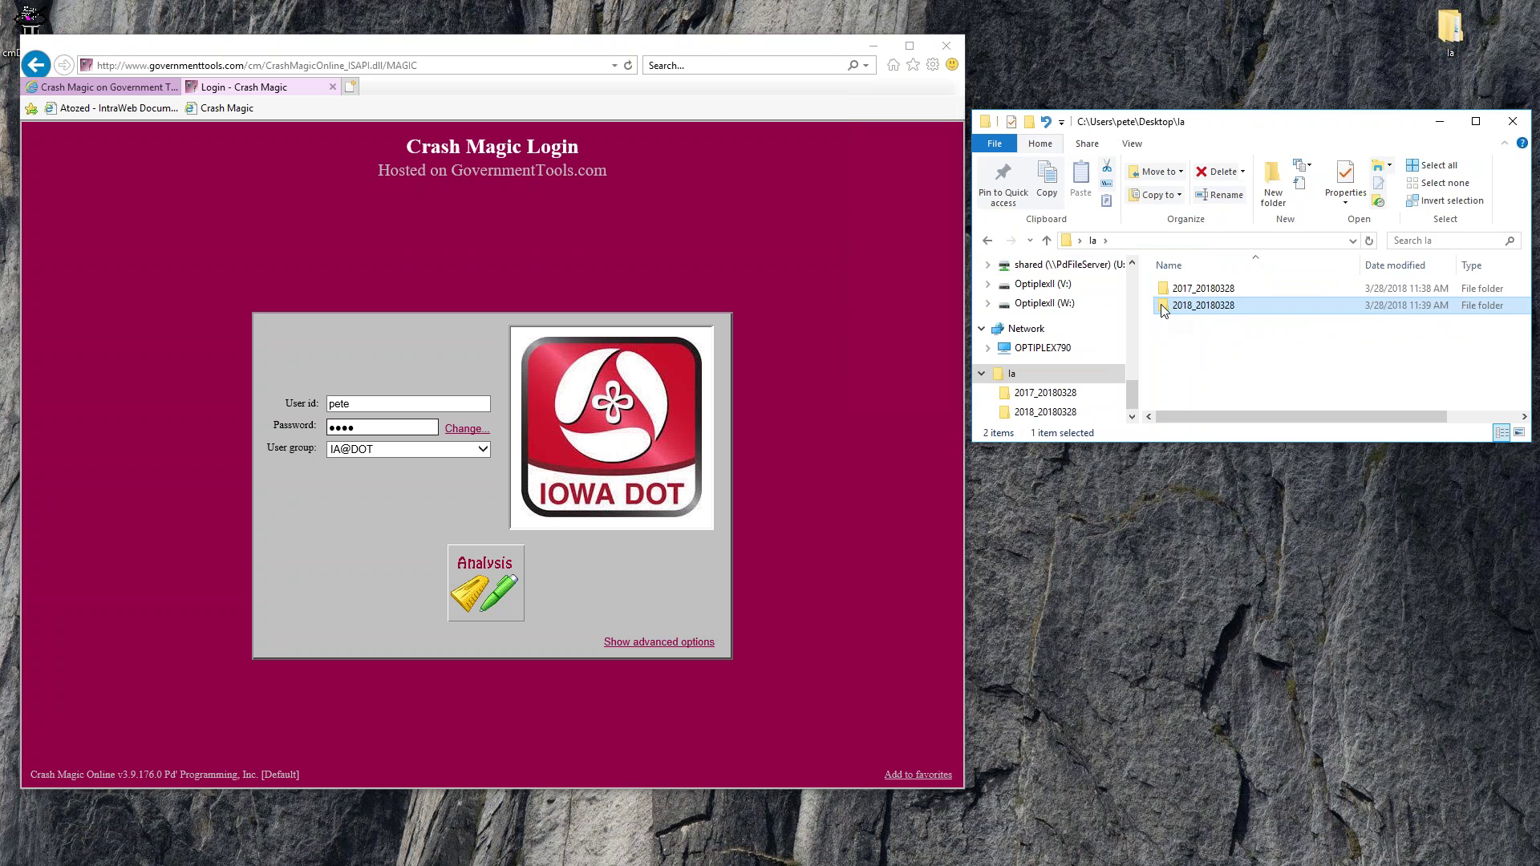
Try compressing the whole 2018_20180328 folder into a zip archive.
right_click(1163, 308)
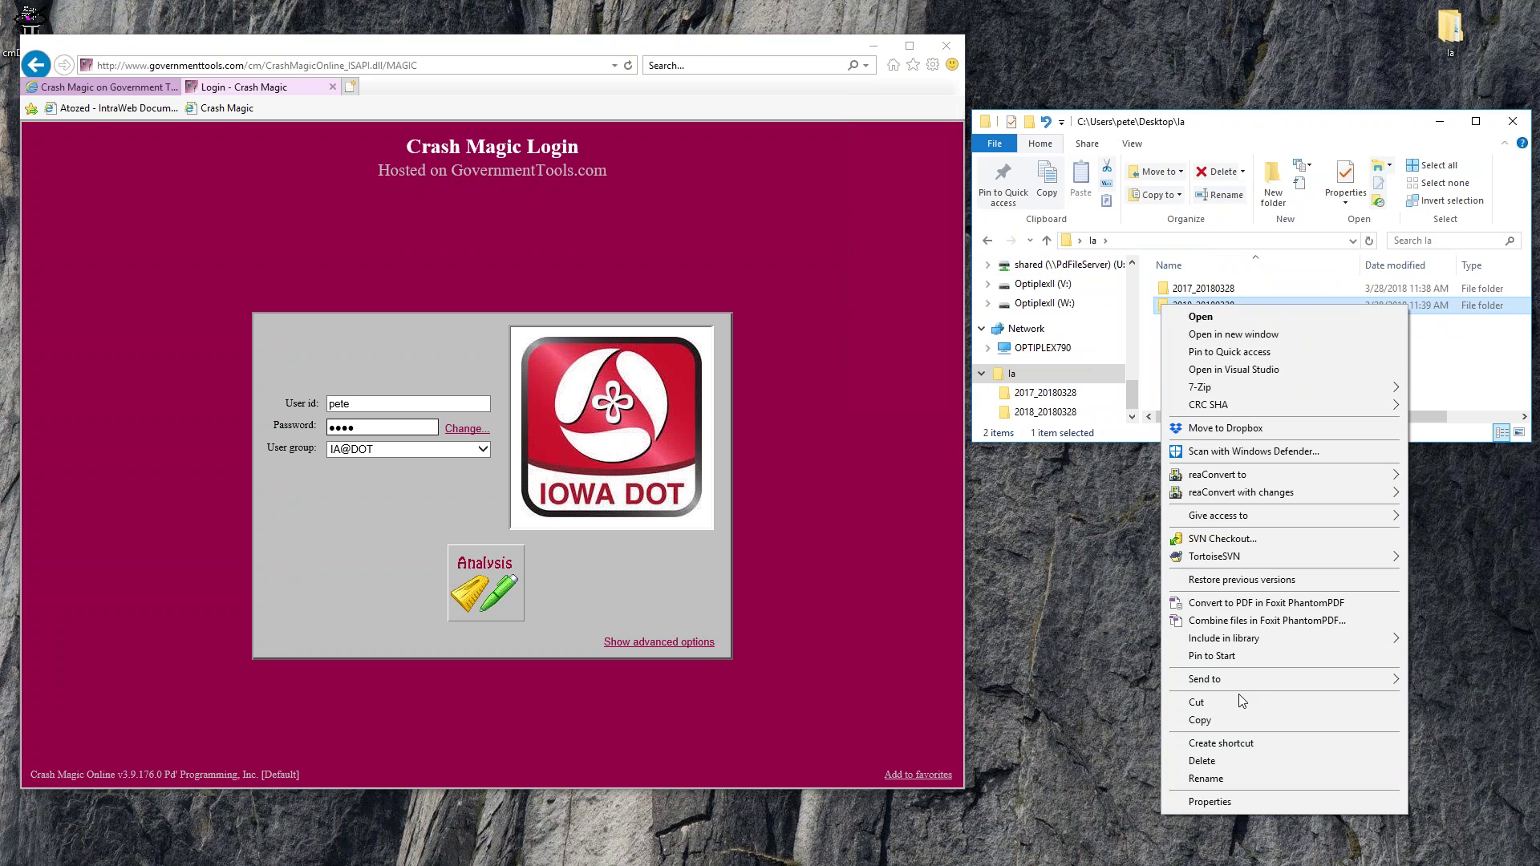
mouse_move(1238, 682)
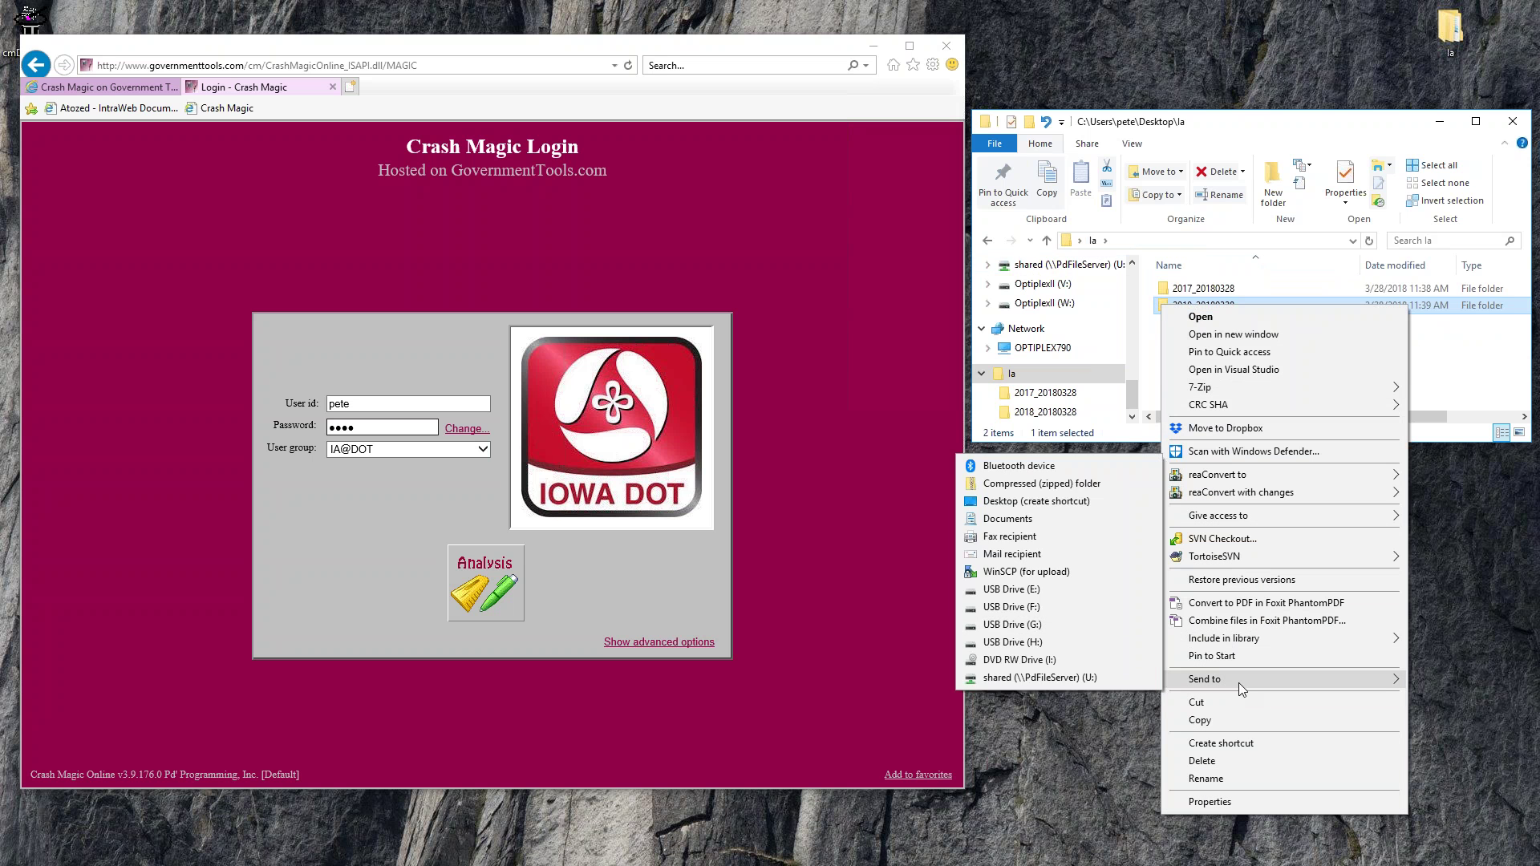
left_click(1067, 483)
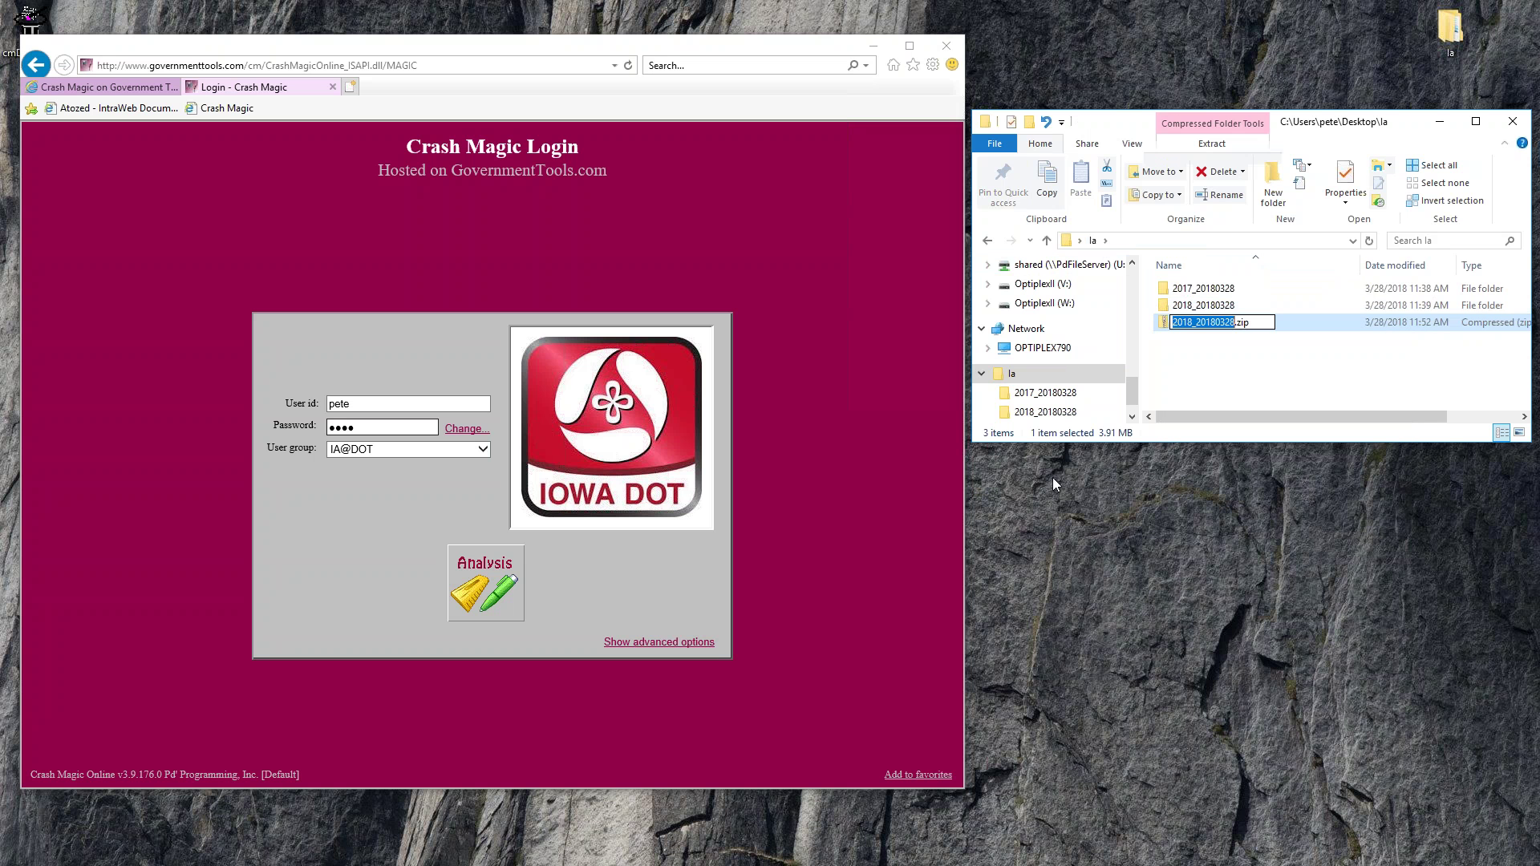
left_click(1243, 367)
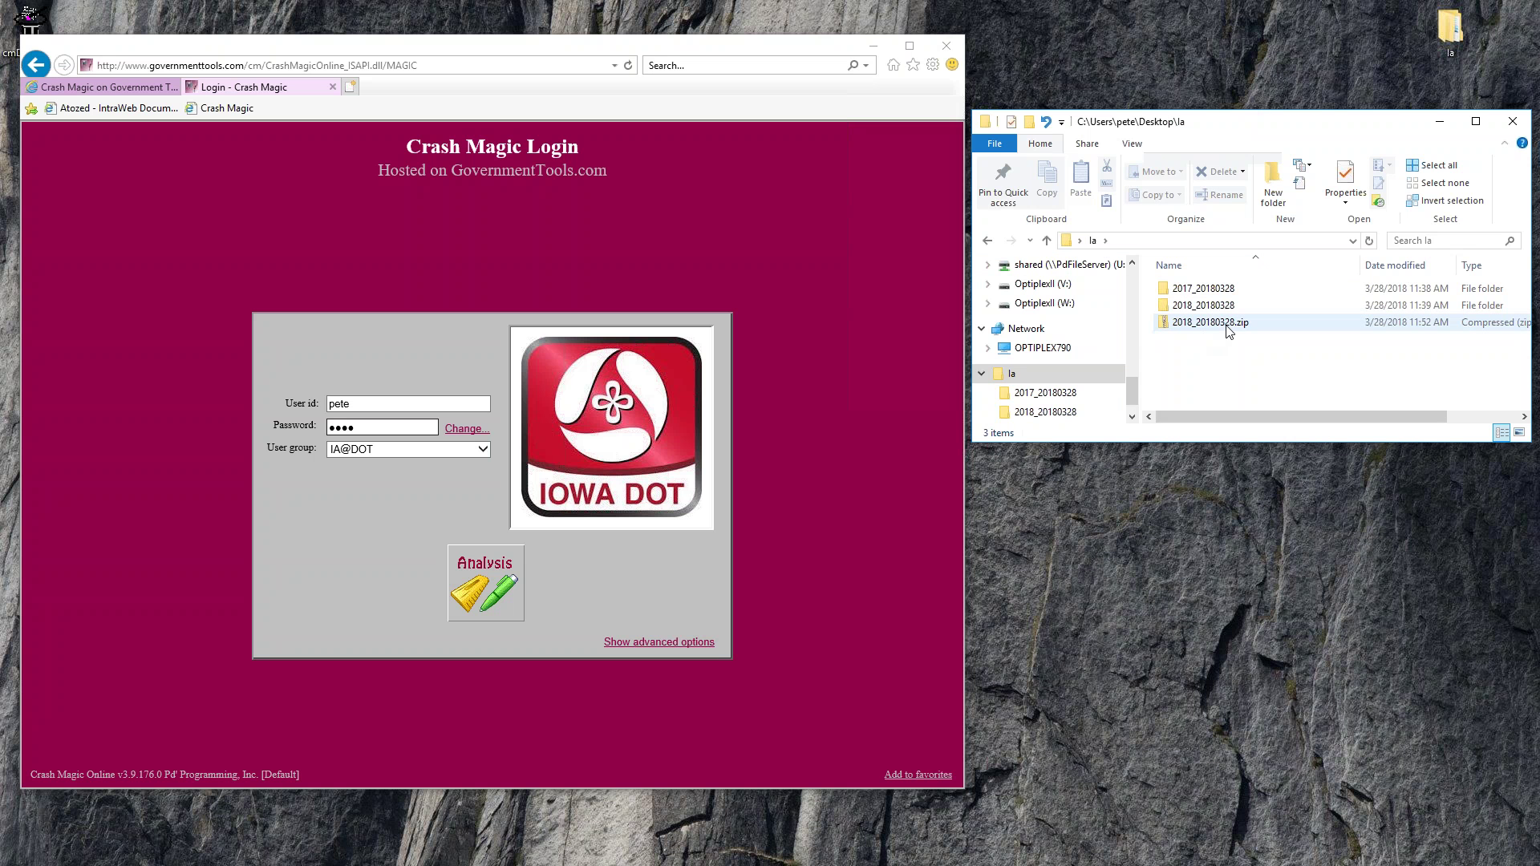
Check the contents of the zip archive made from the whole folder and delete that archive.
double_click(1164, 324)
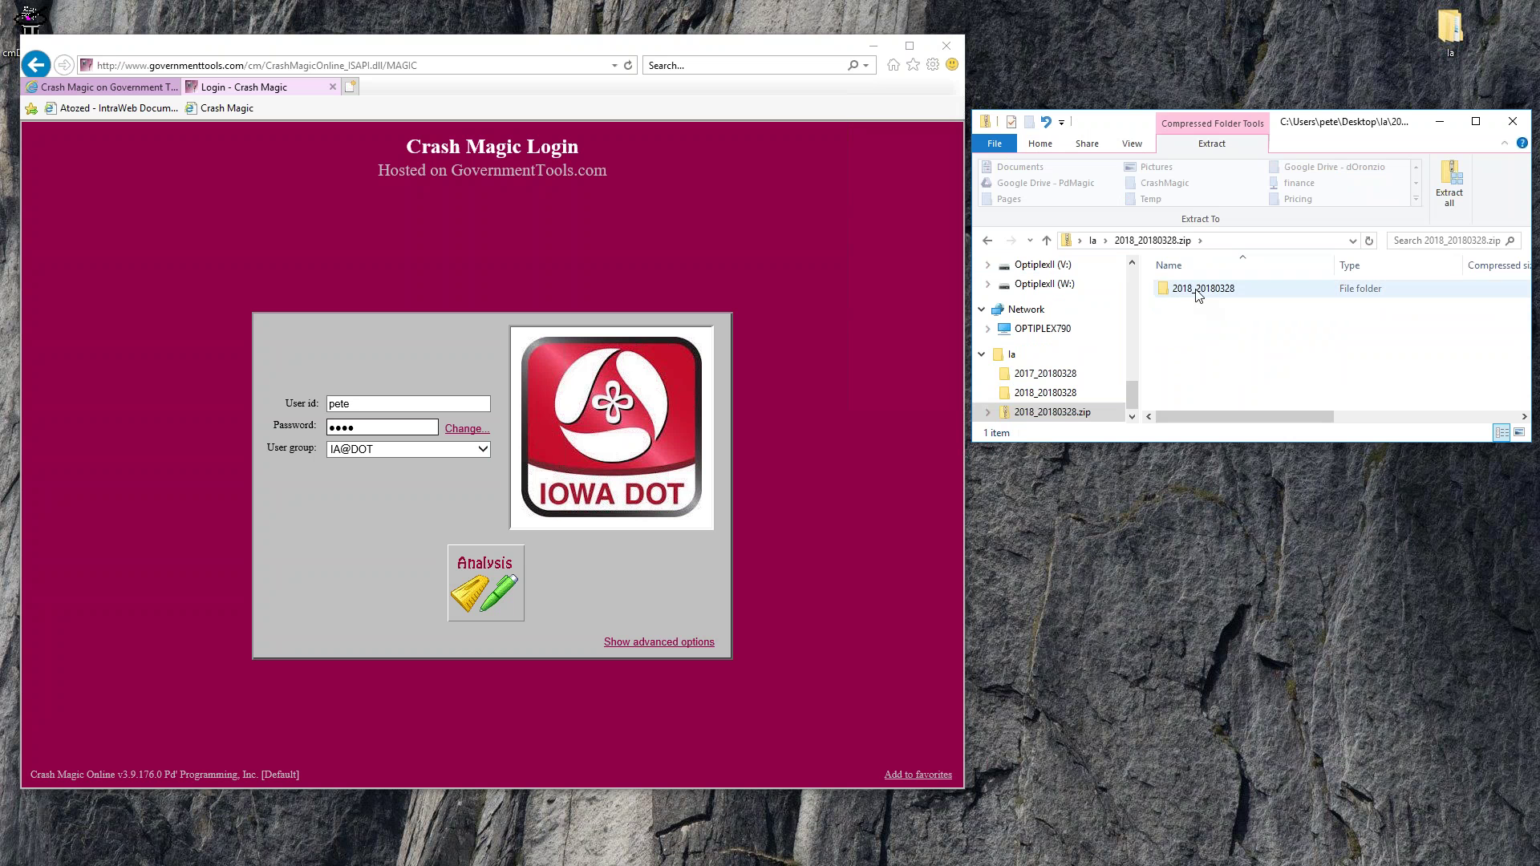
left_click(1095, 242)
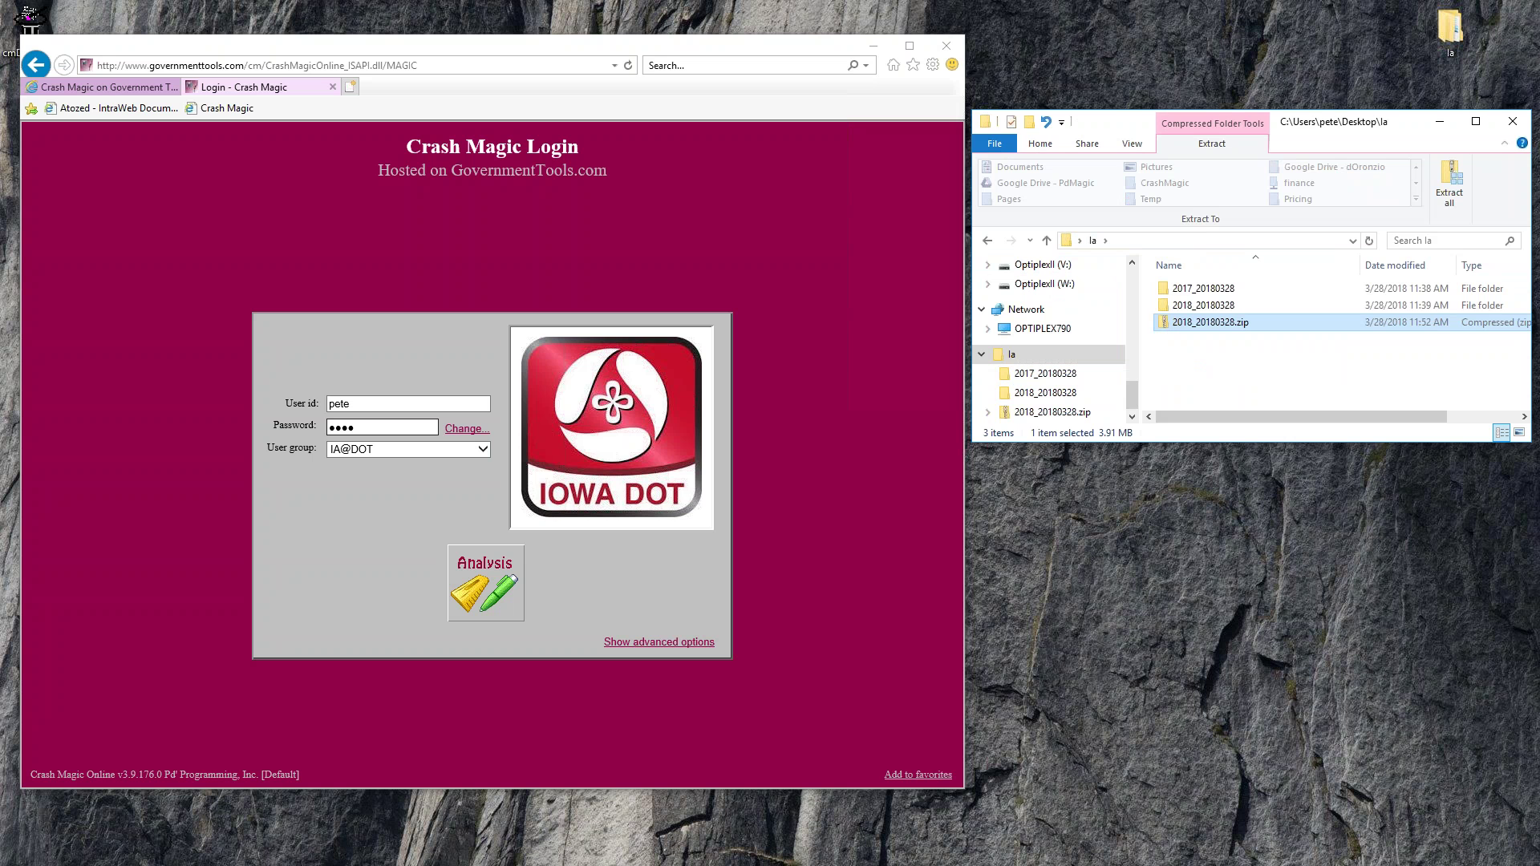
key("Delete")
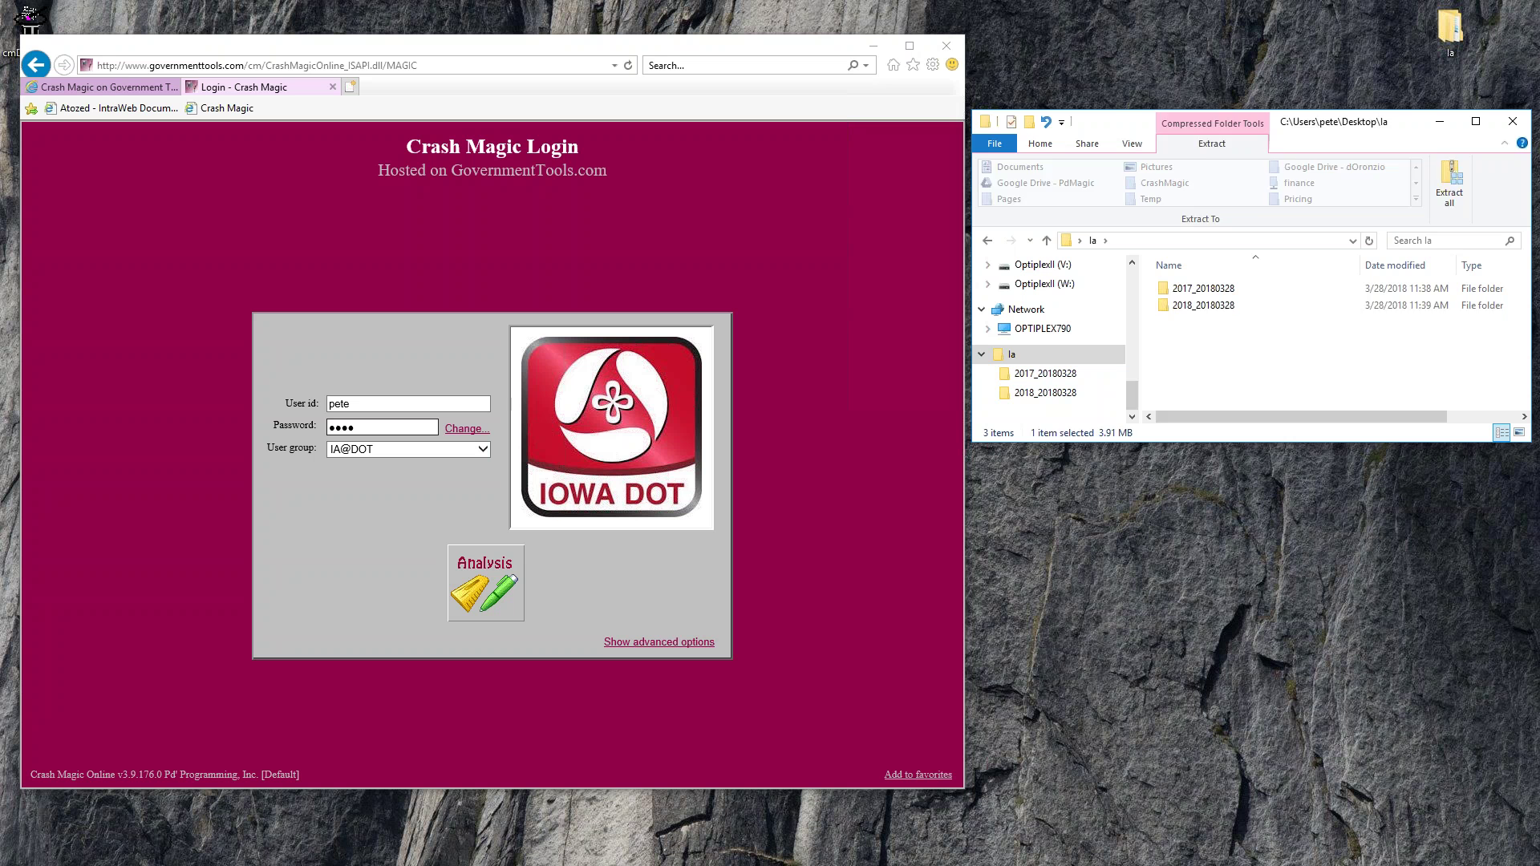
Compress Crash_1_2018.xml, Crash_2_2018.xml and Crash_3_2018.xml inside the 2018_20180328 folder into one zip archive.
double_click(1168, 305)
left_click_drag(1241, 386, 1163, 275)
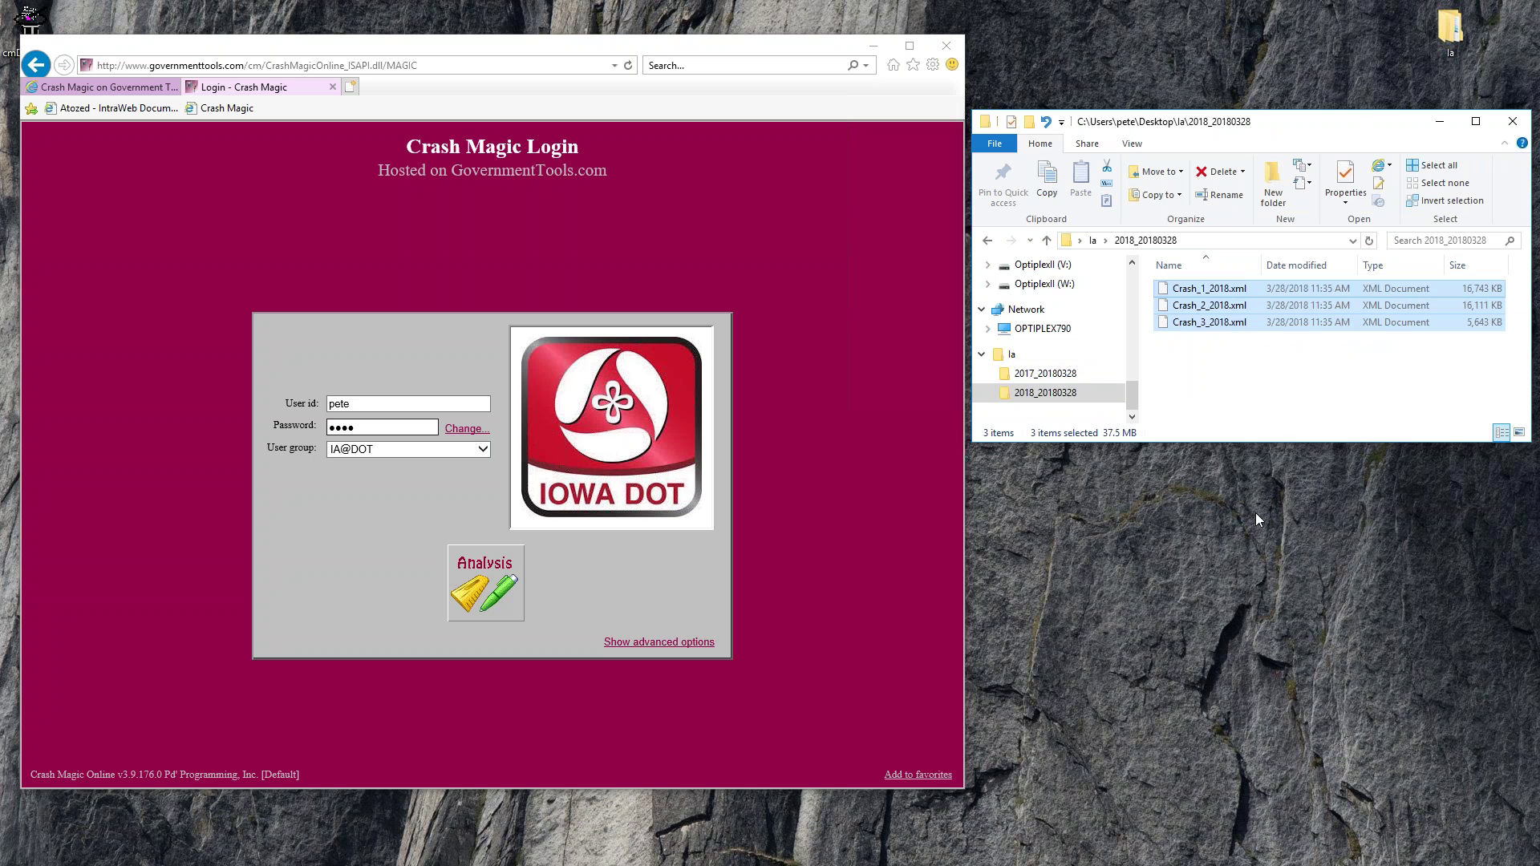
right_click(1188, 321)
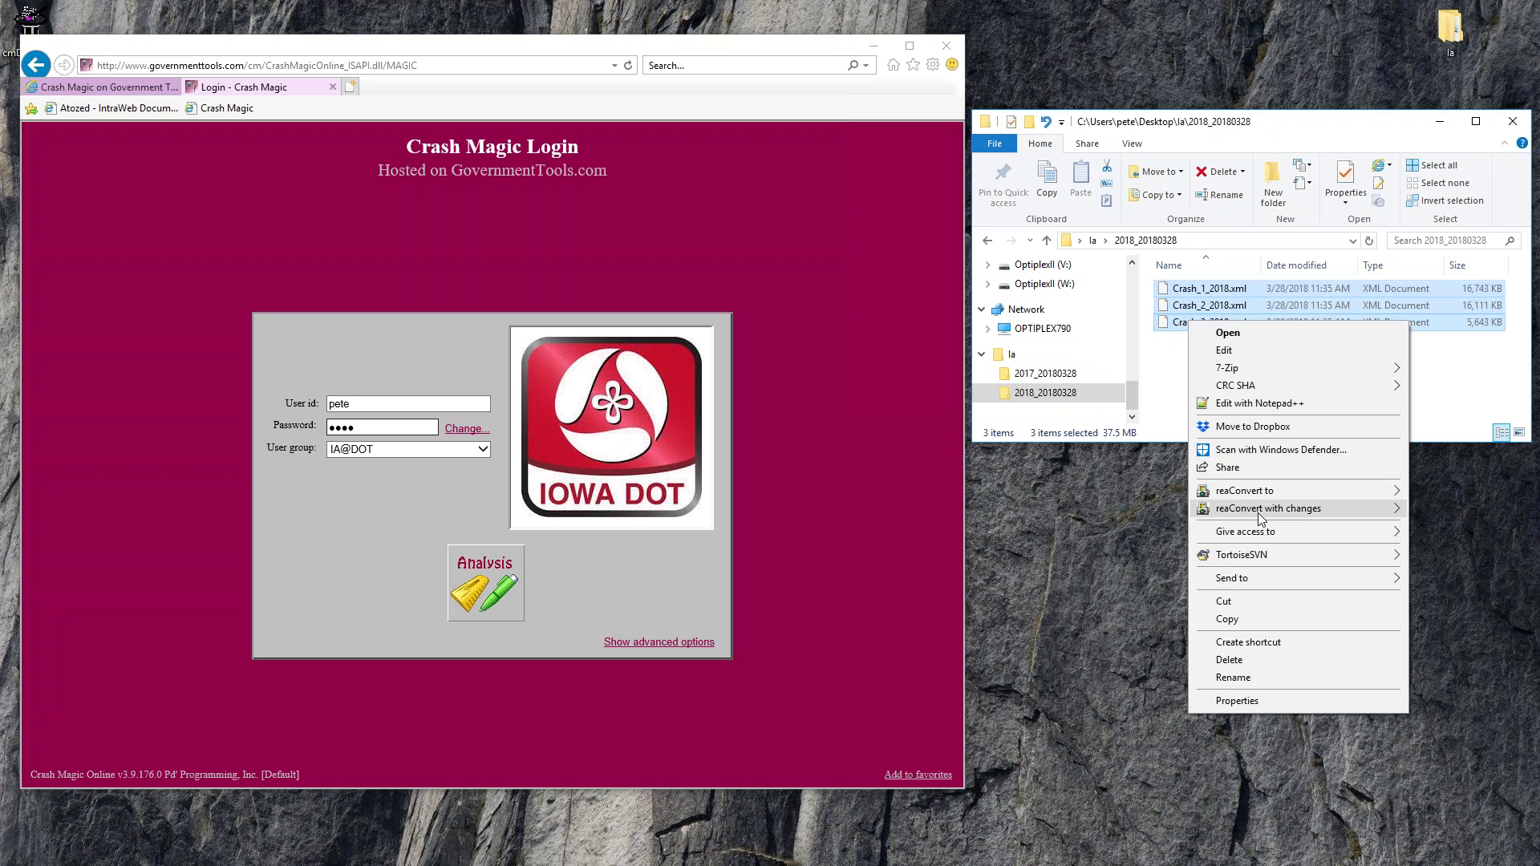
mouse_move(1255, 577)
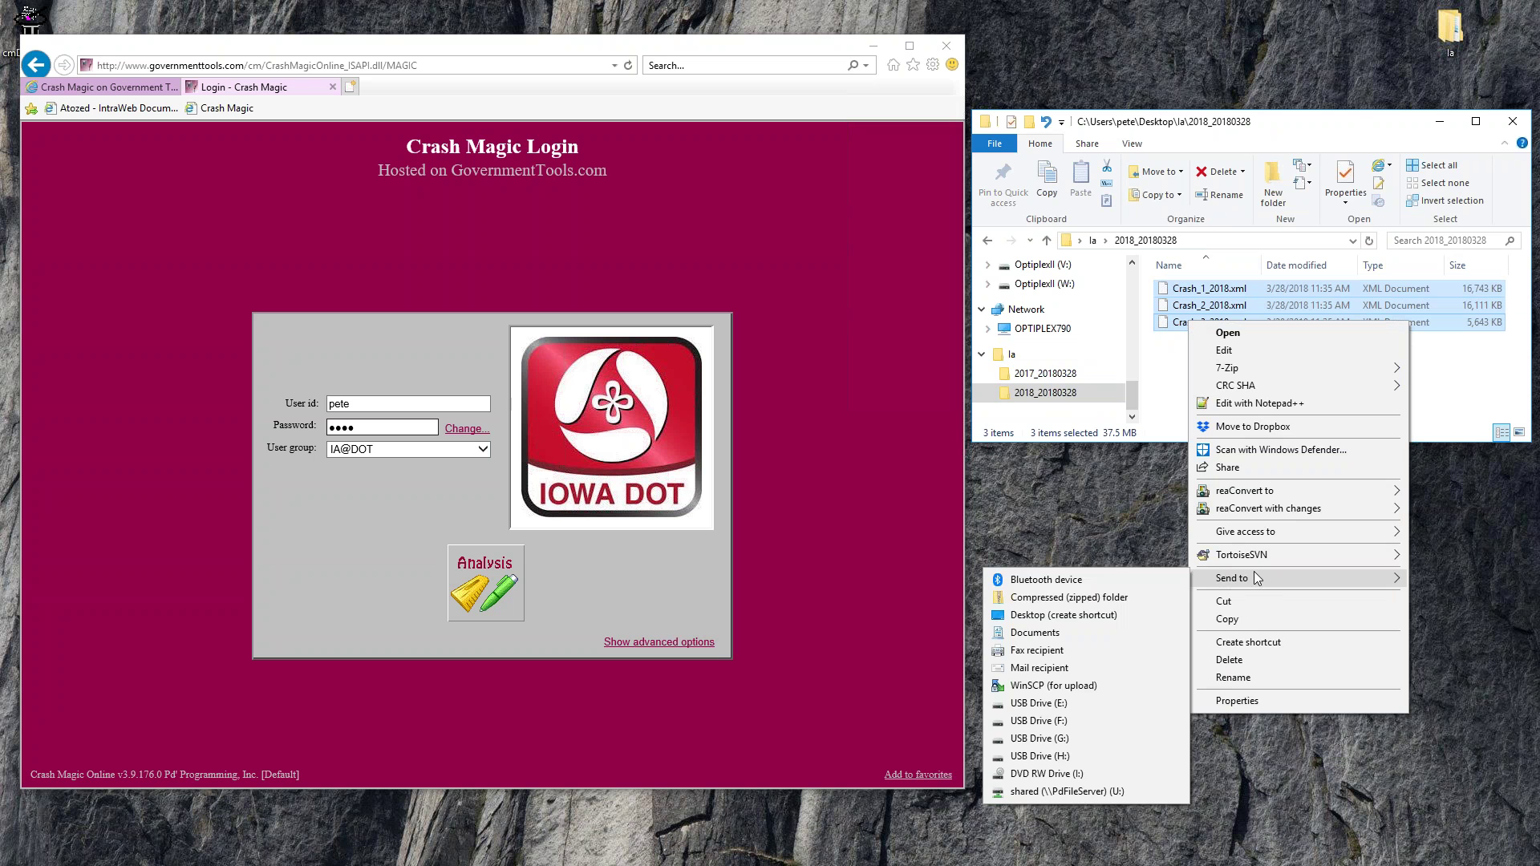
left_click(1127, 600)
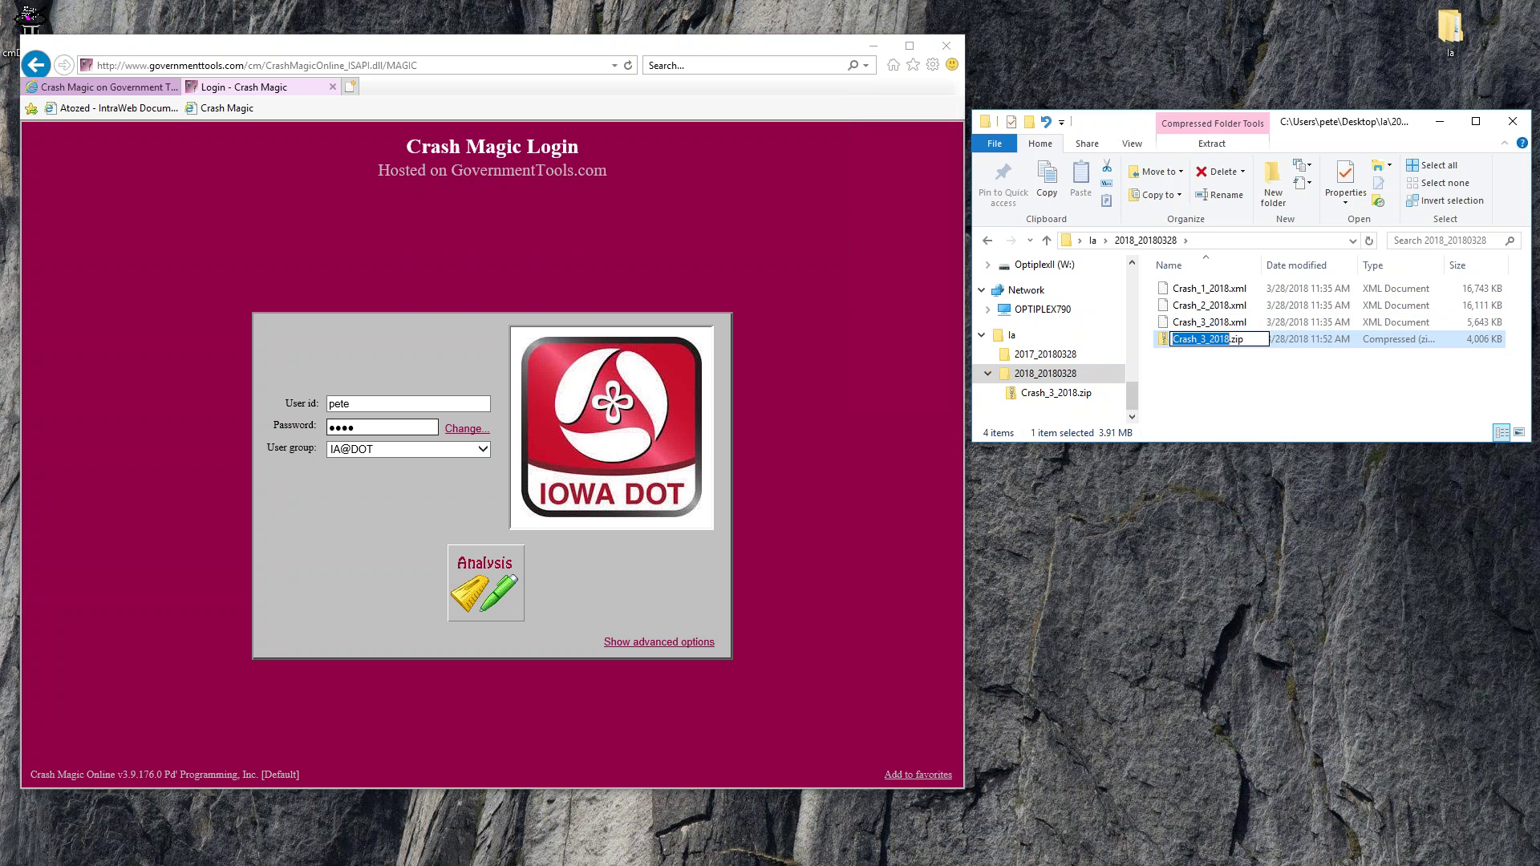
Rename the new archive as 2018_20180328 and check which files it contains.
type("2018_20180328")
key("Return")
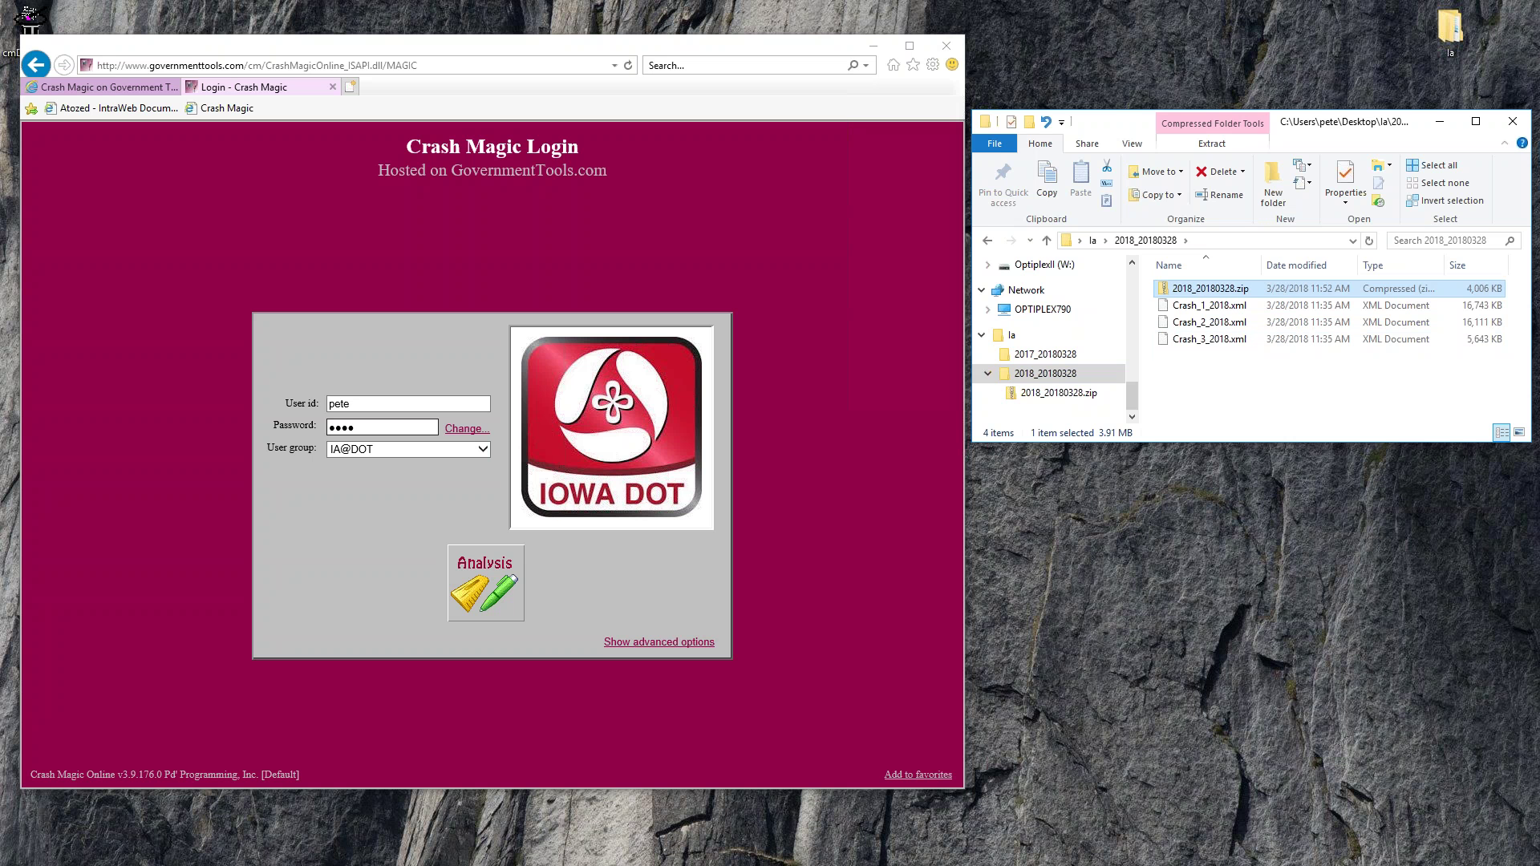
double_click(1165, 291)
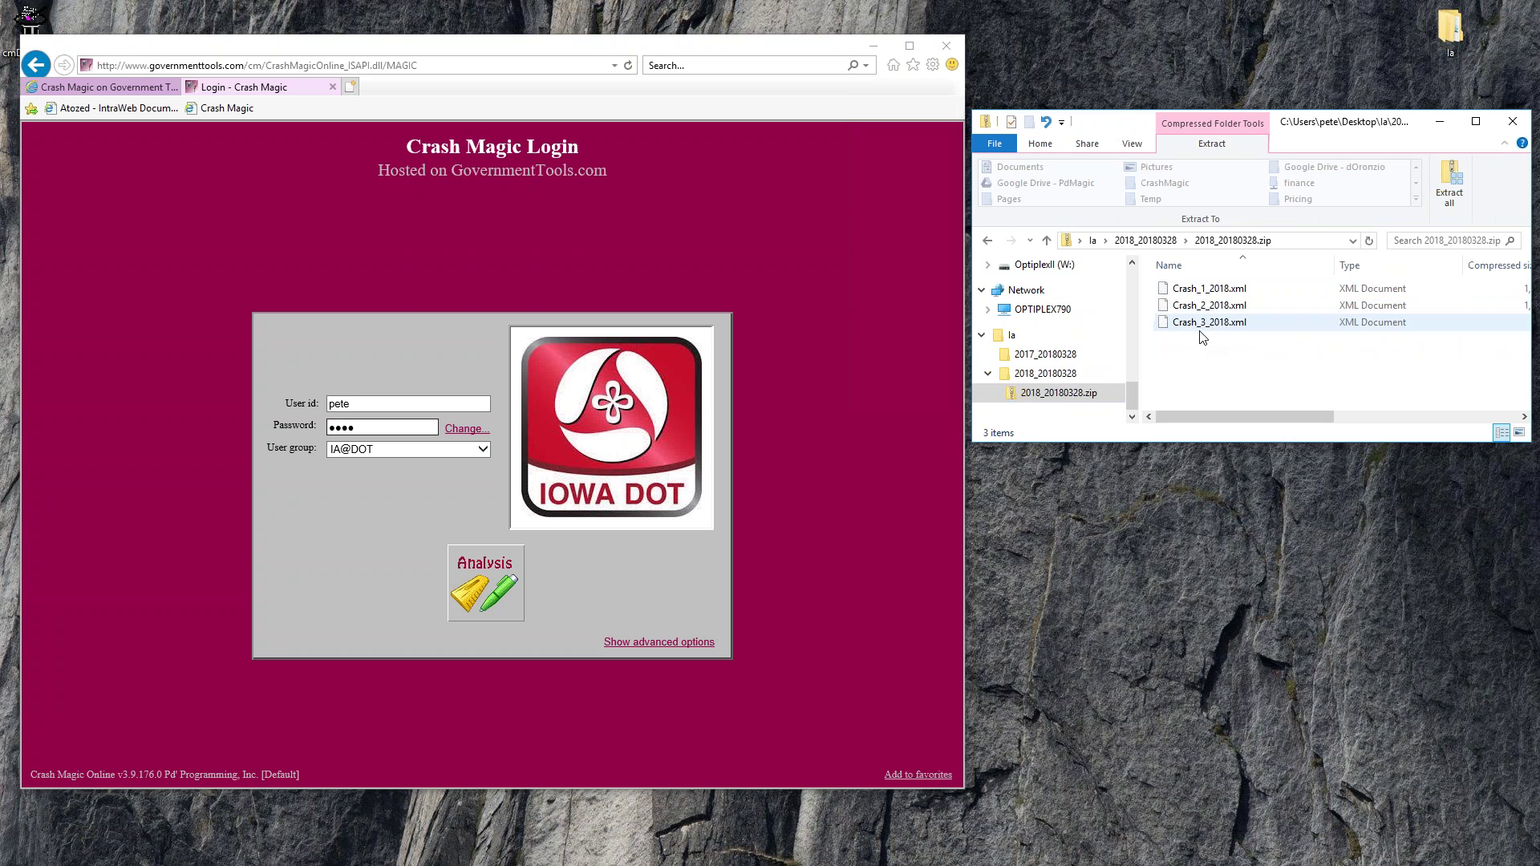
left_click(1129, 242)
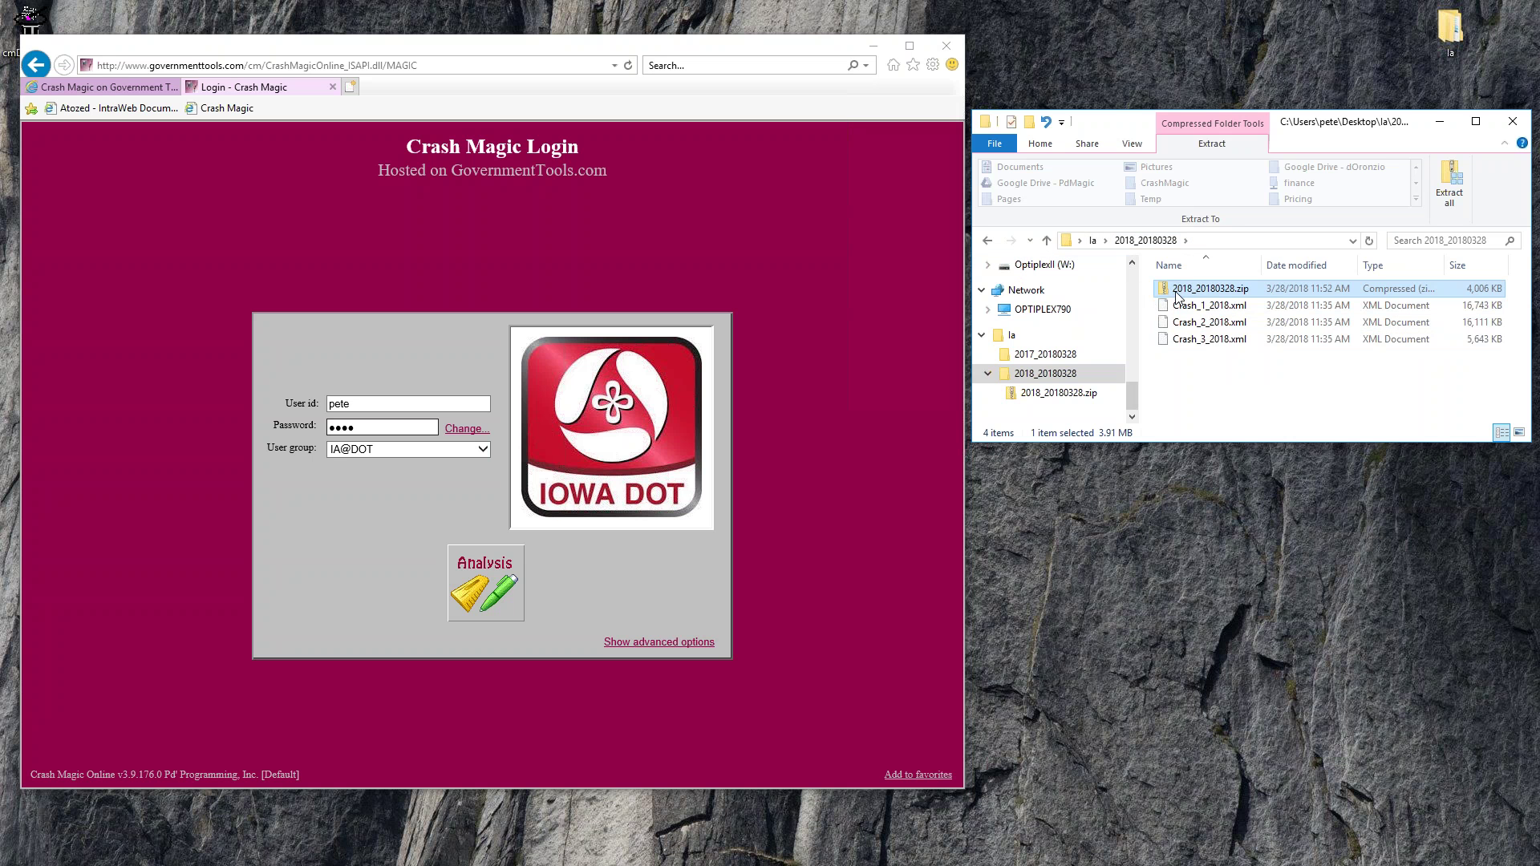
Switch to the Crash Magic login page, show the advanced options and log in to Group Admin for IA@DOT.
left_click(438, 54)
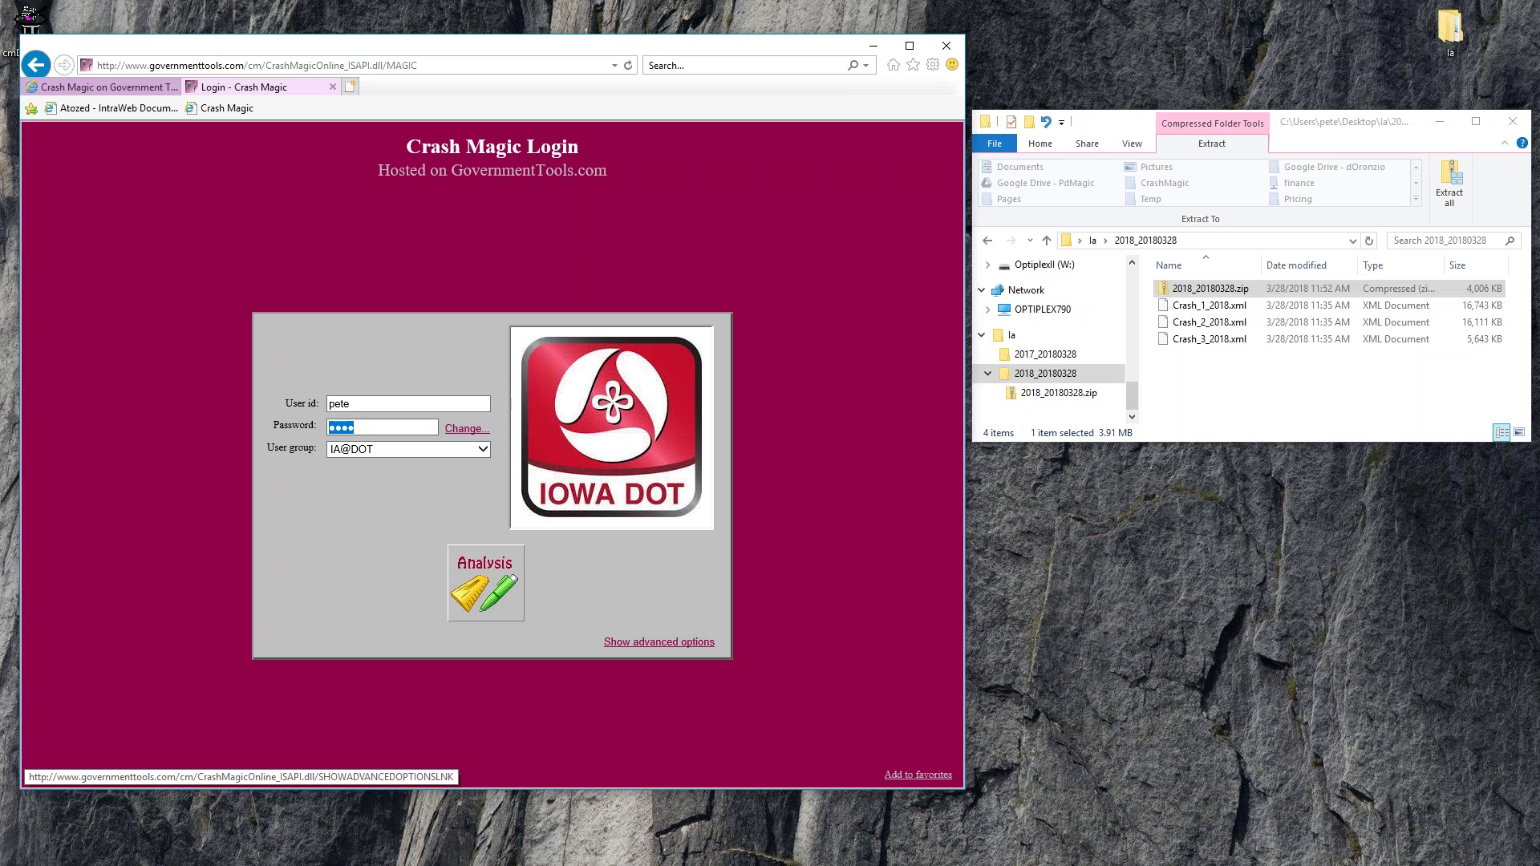
left_click(658, 641)
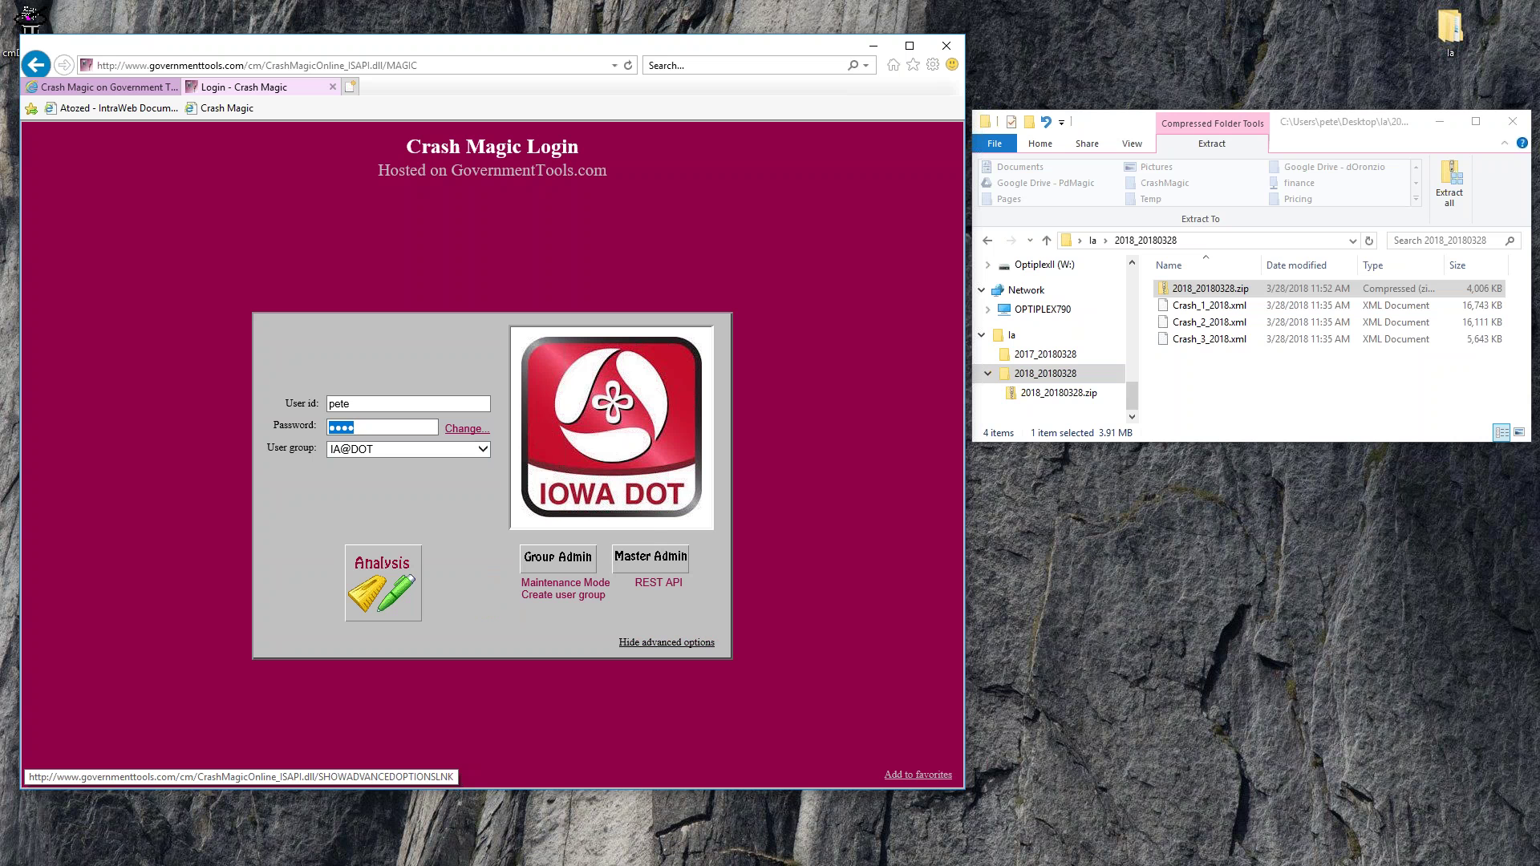
left_click(574, 562)
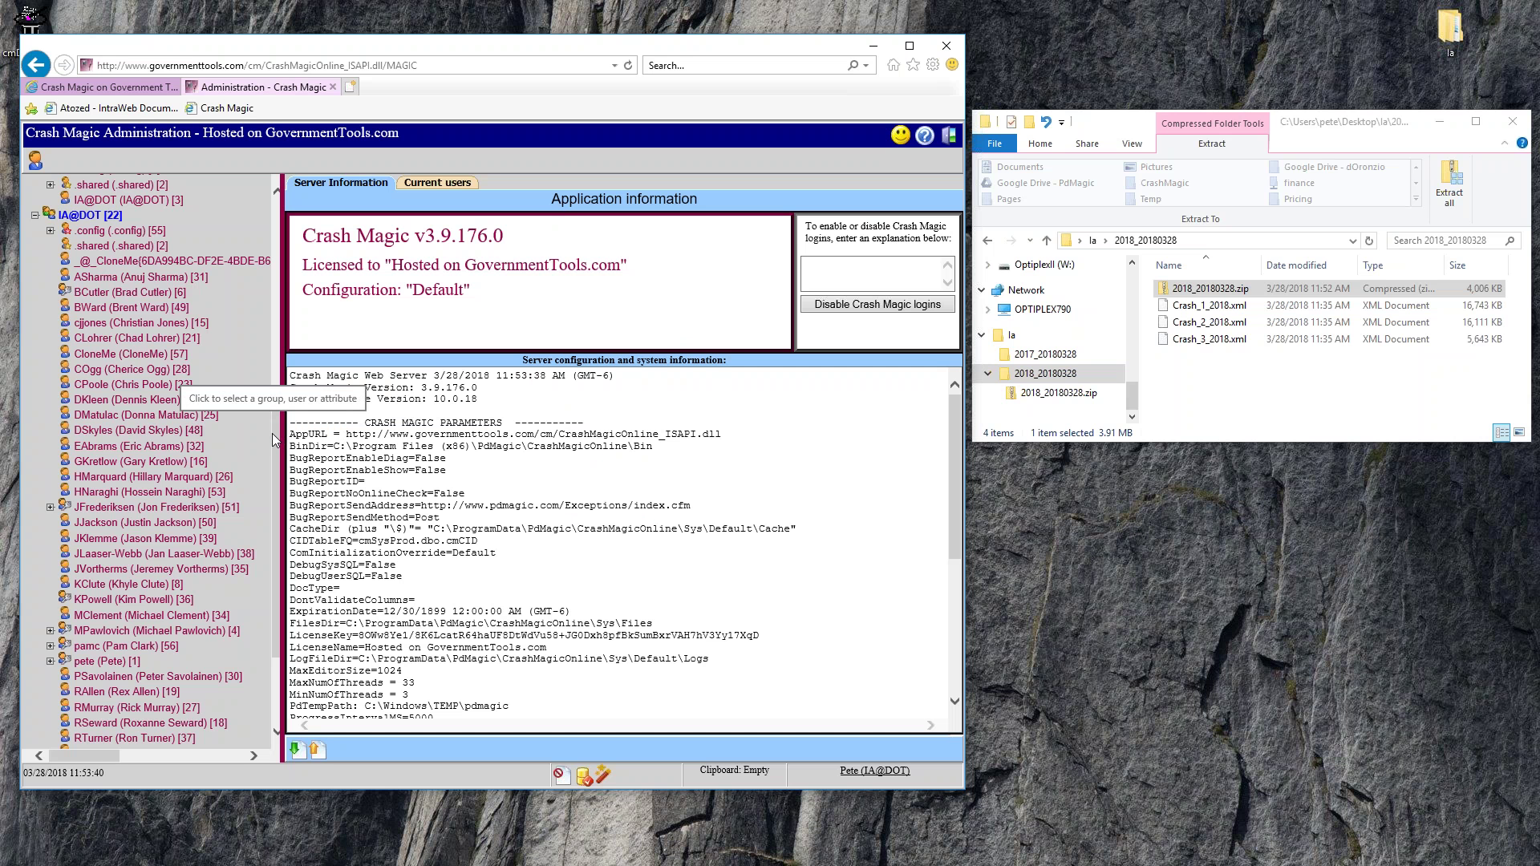
Collapse the expanded groups in the administration tree to bring the IA@DOT user group into reach.
left_click_drag(271, 388, 273, 208)
left_click(36, 209)
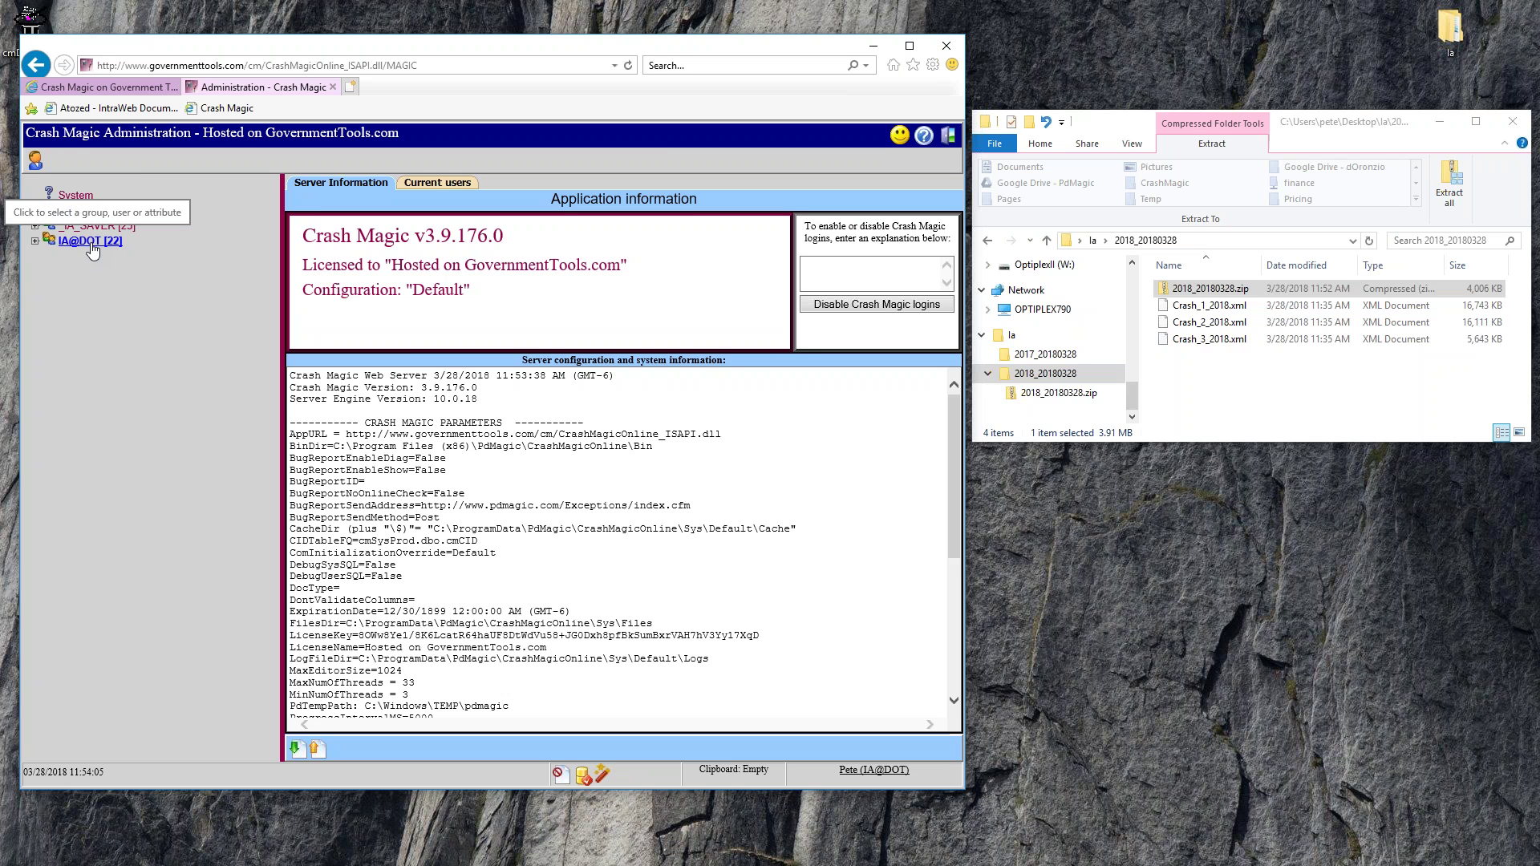
Open the XML data import page of the IA@DOT group and choose the SAVER XML TO DB definition.
left_click(90, 243)
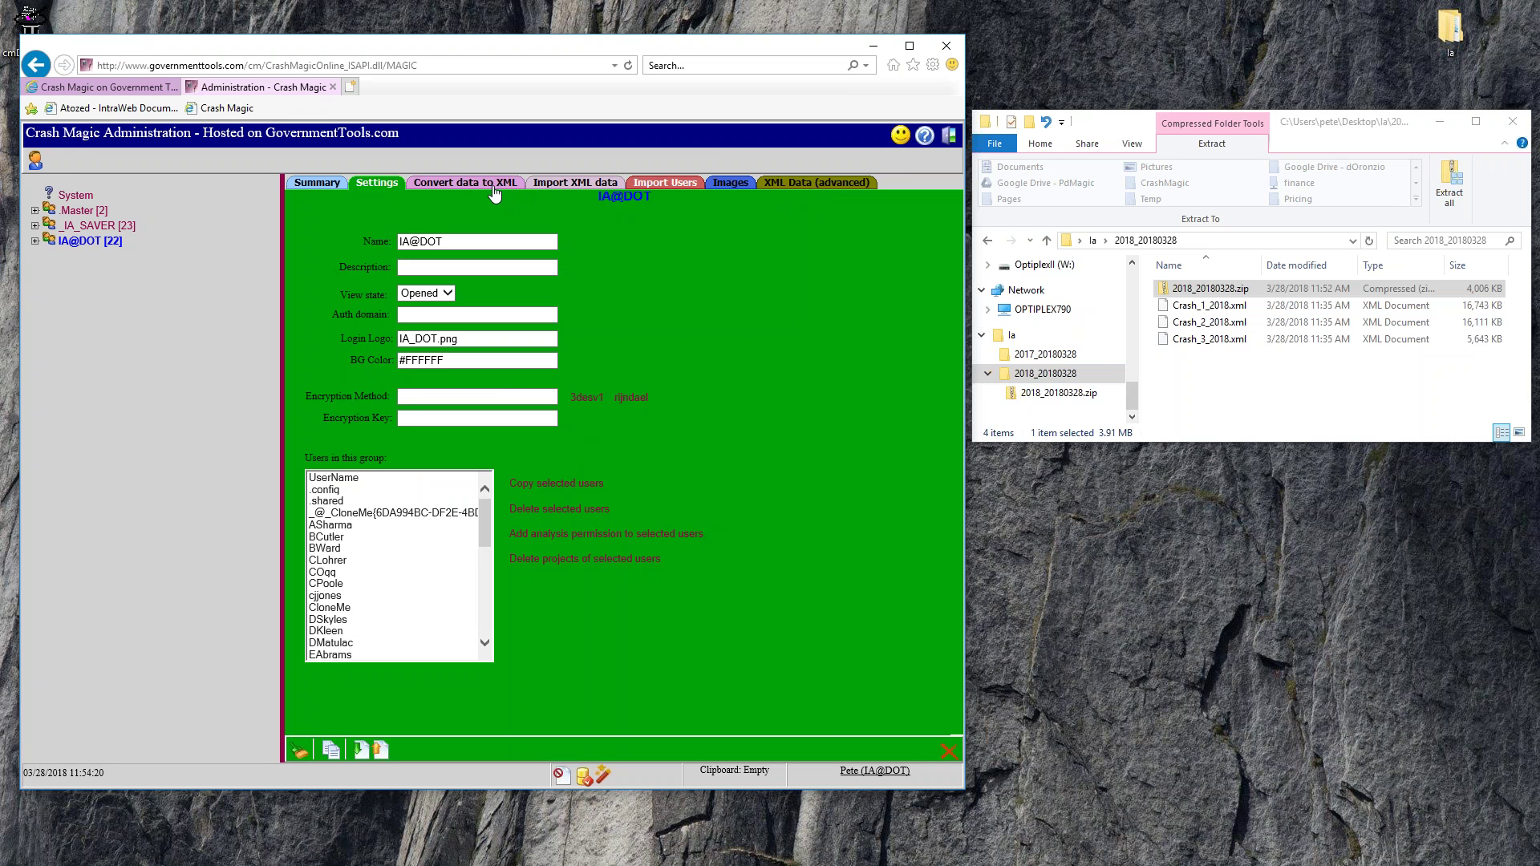
left_click(573, 186)
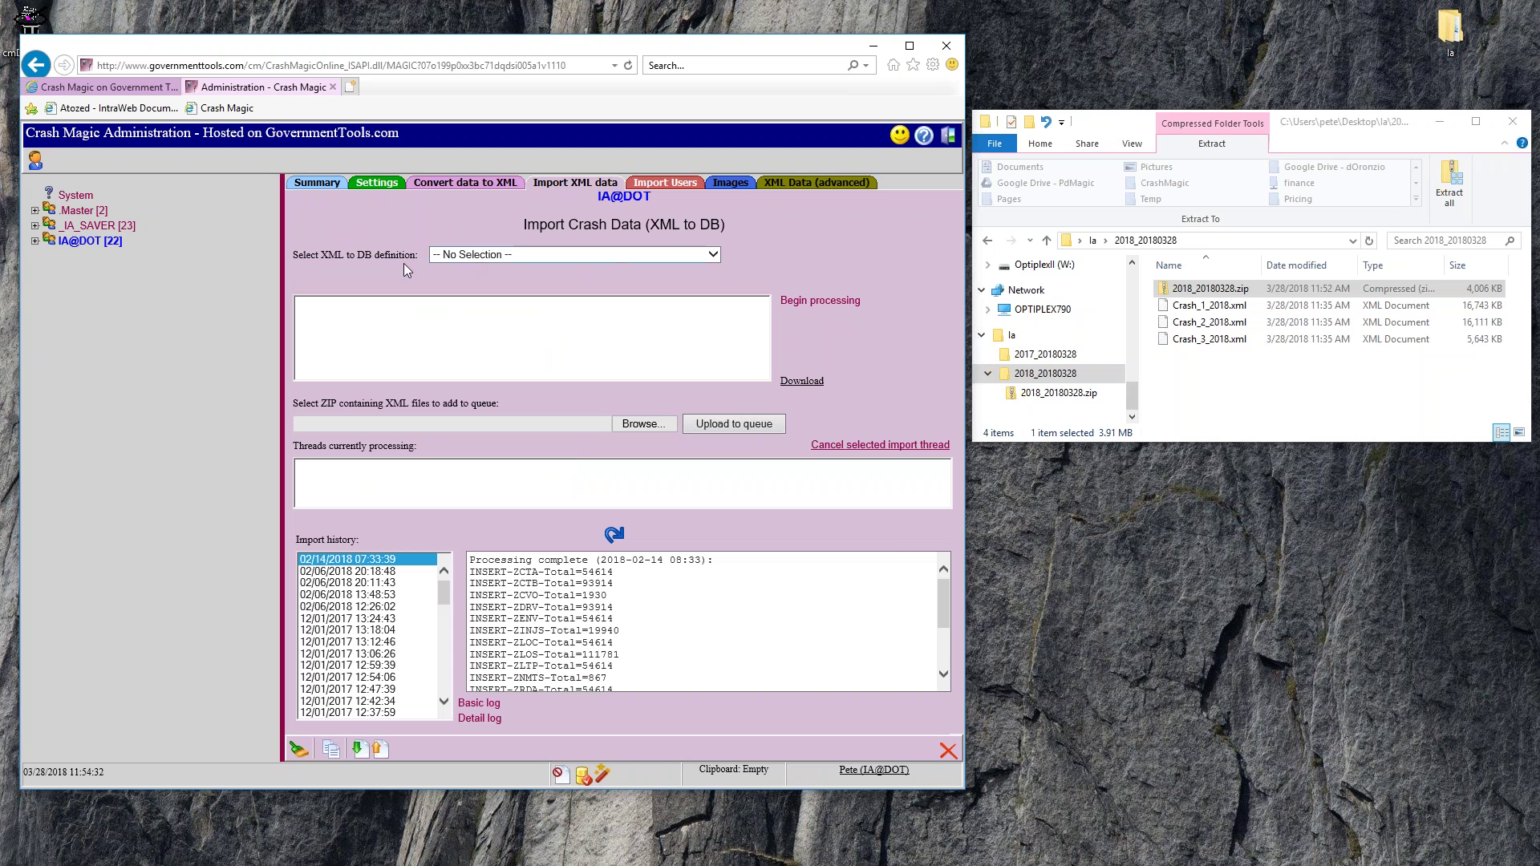
left_click(460, 256)
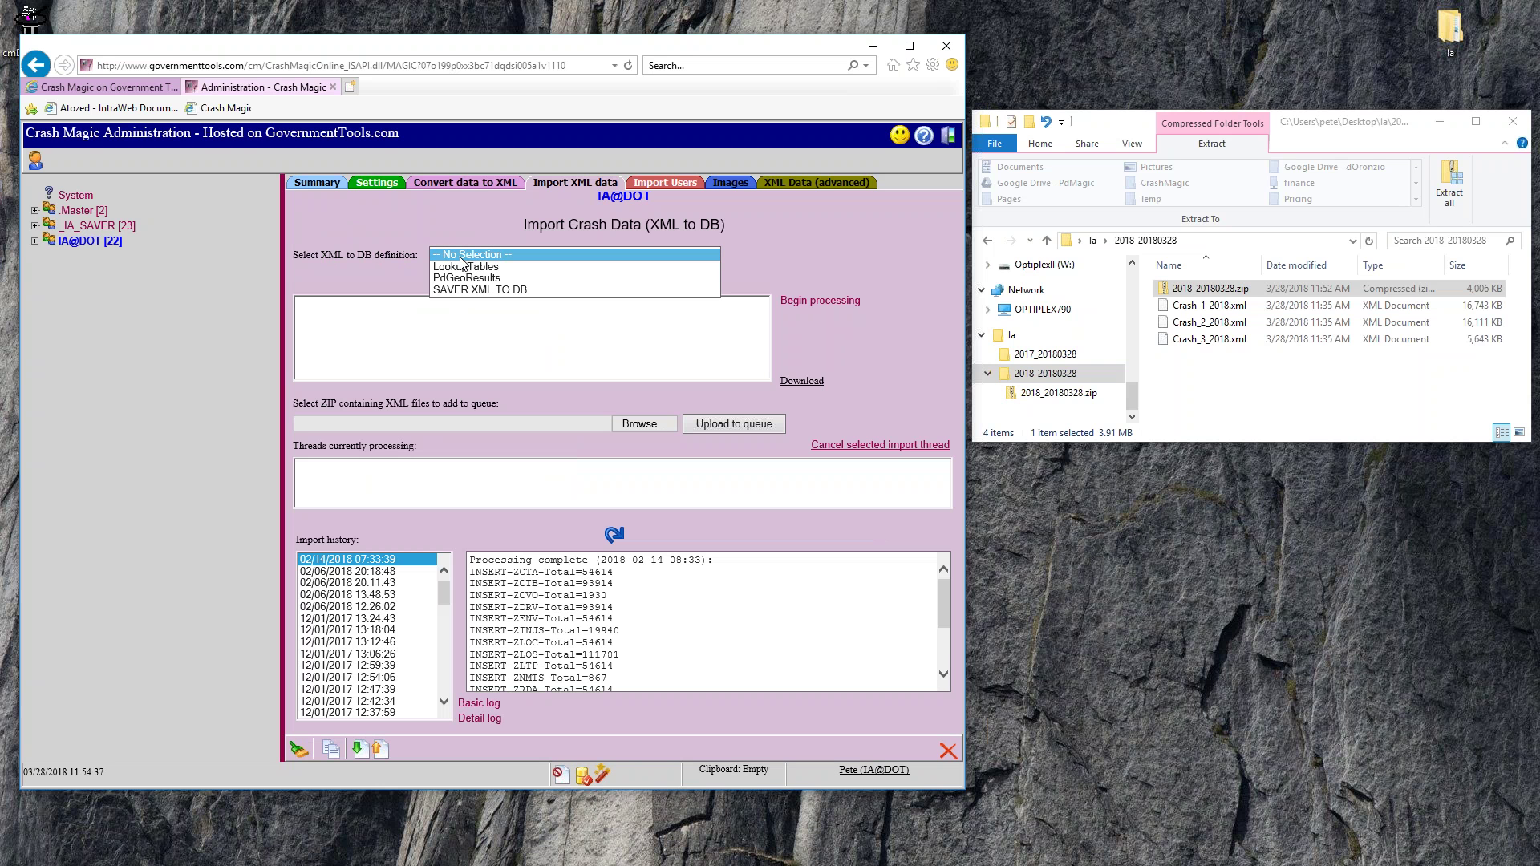
left_click(490, 291)
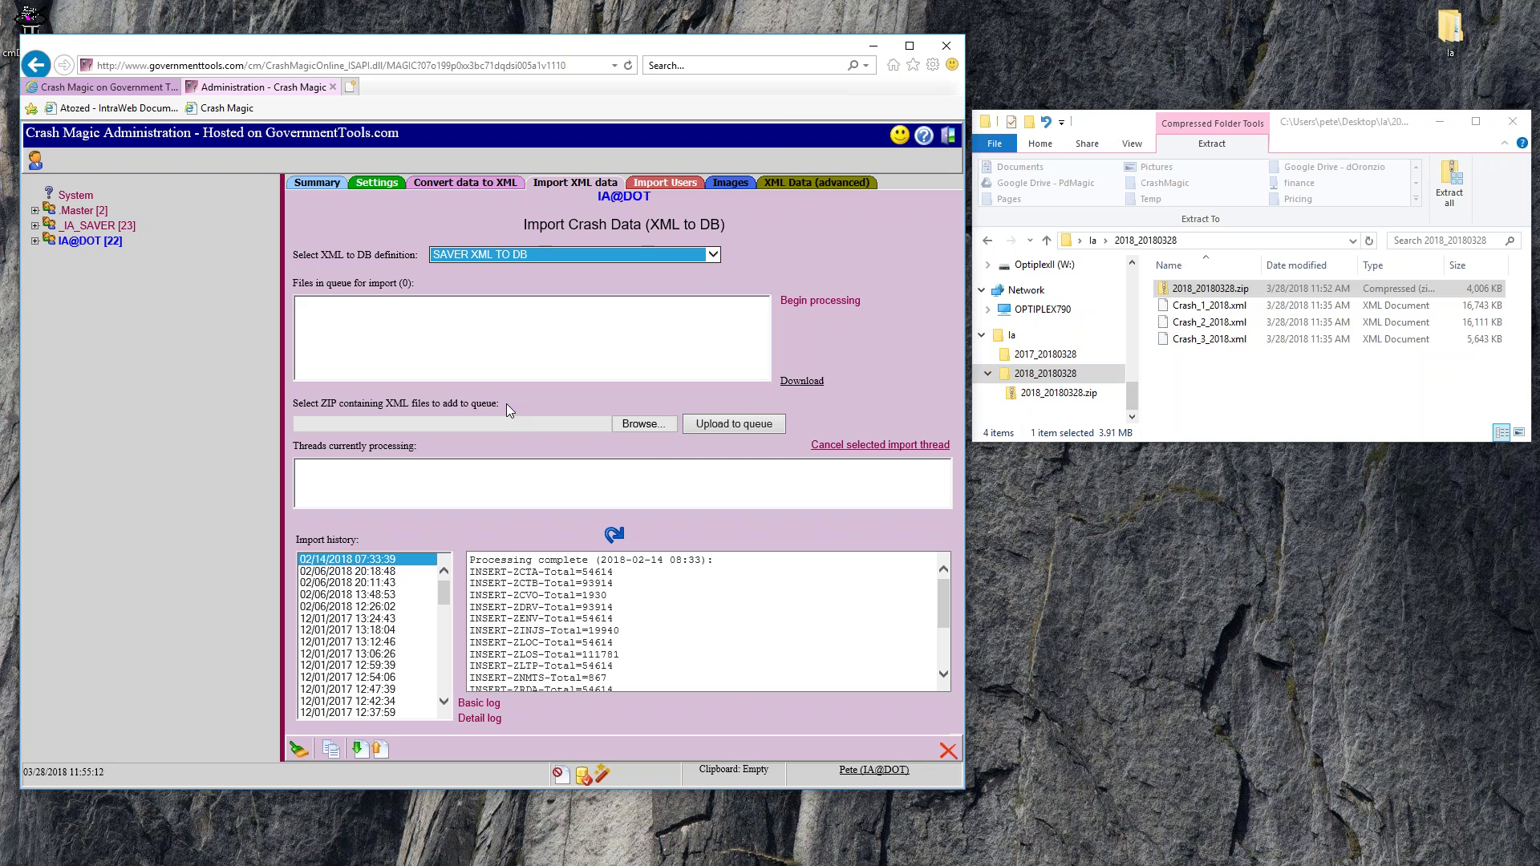
Choose 2018_20180328.zip from the Desktop's Ia\2018_20180328 folder as the ZIP file to add to the import queue.
left_click(646, 423)
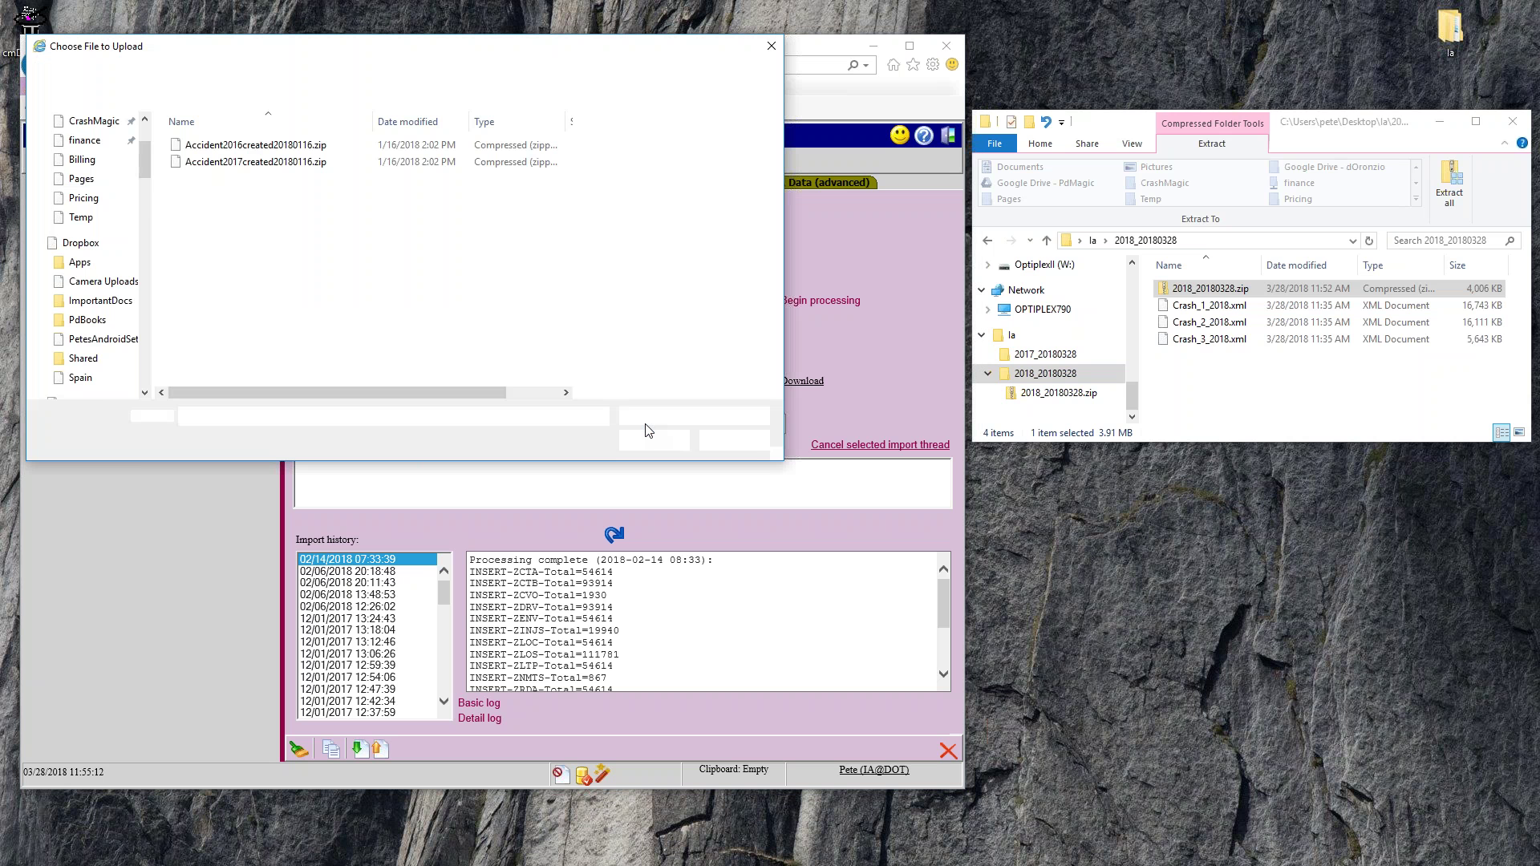
left_click(1203, 241)
key("ctrl+c")
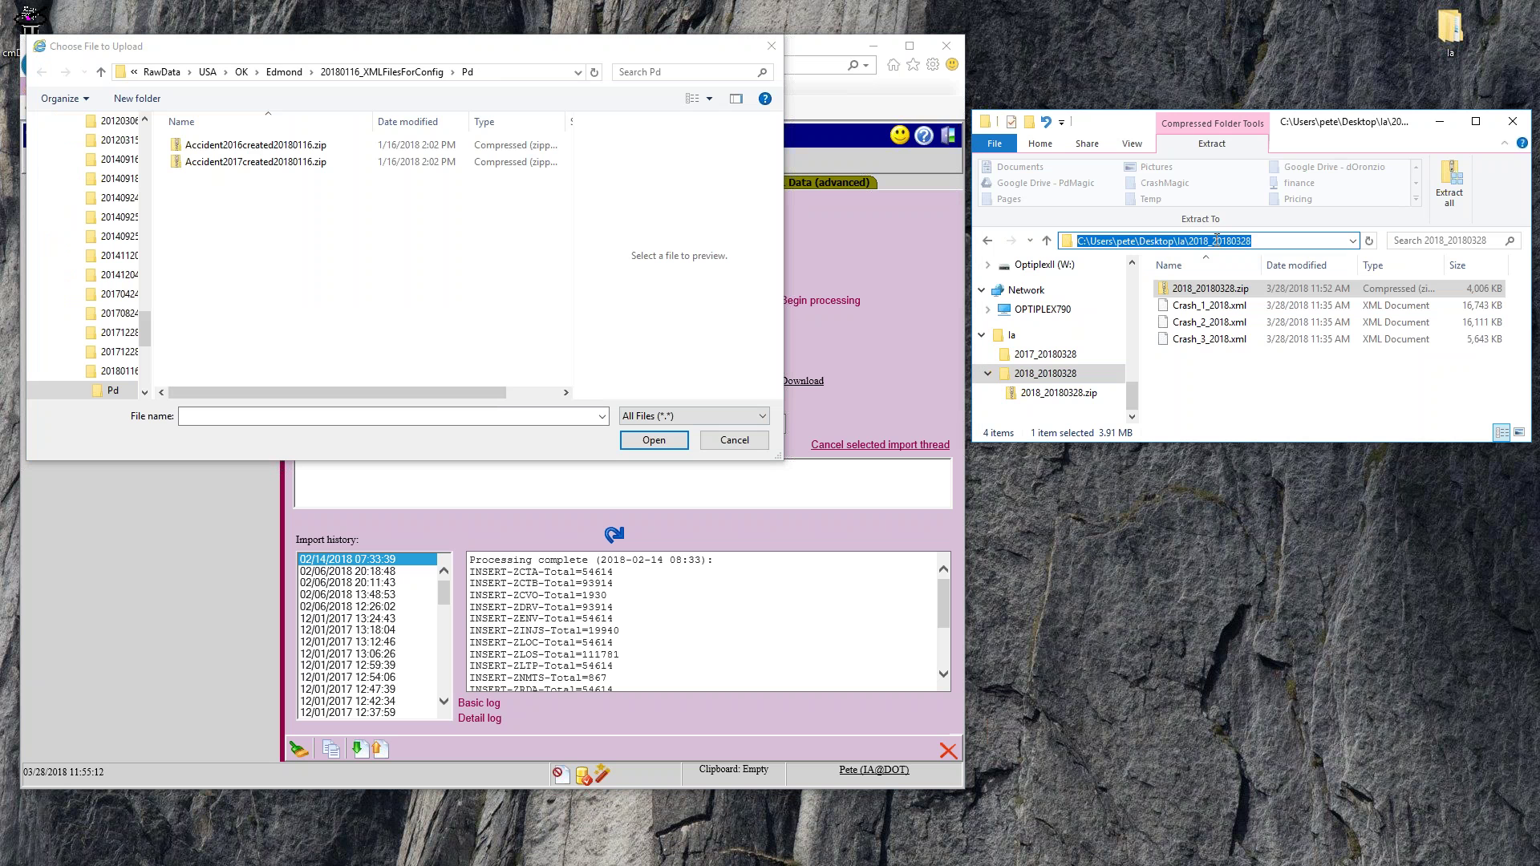
left_click(499, 73)
left_click(501, 72)
key("ctrl+v")
key("Return")
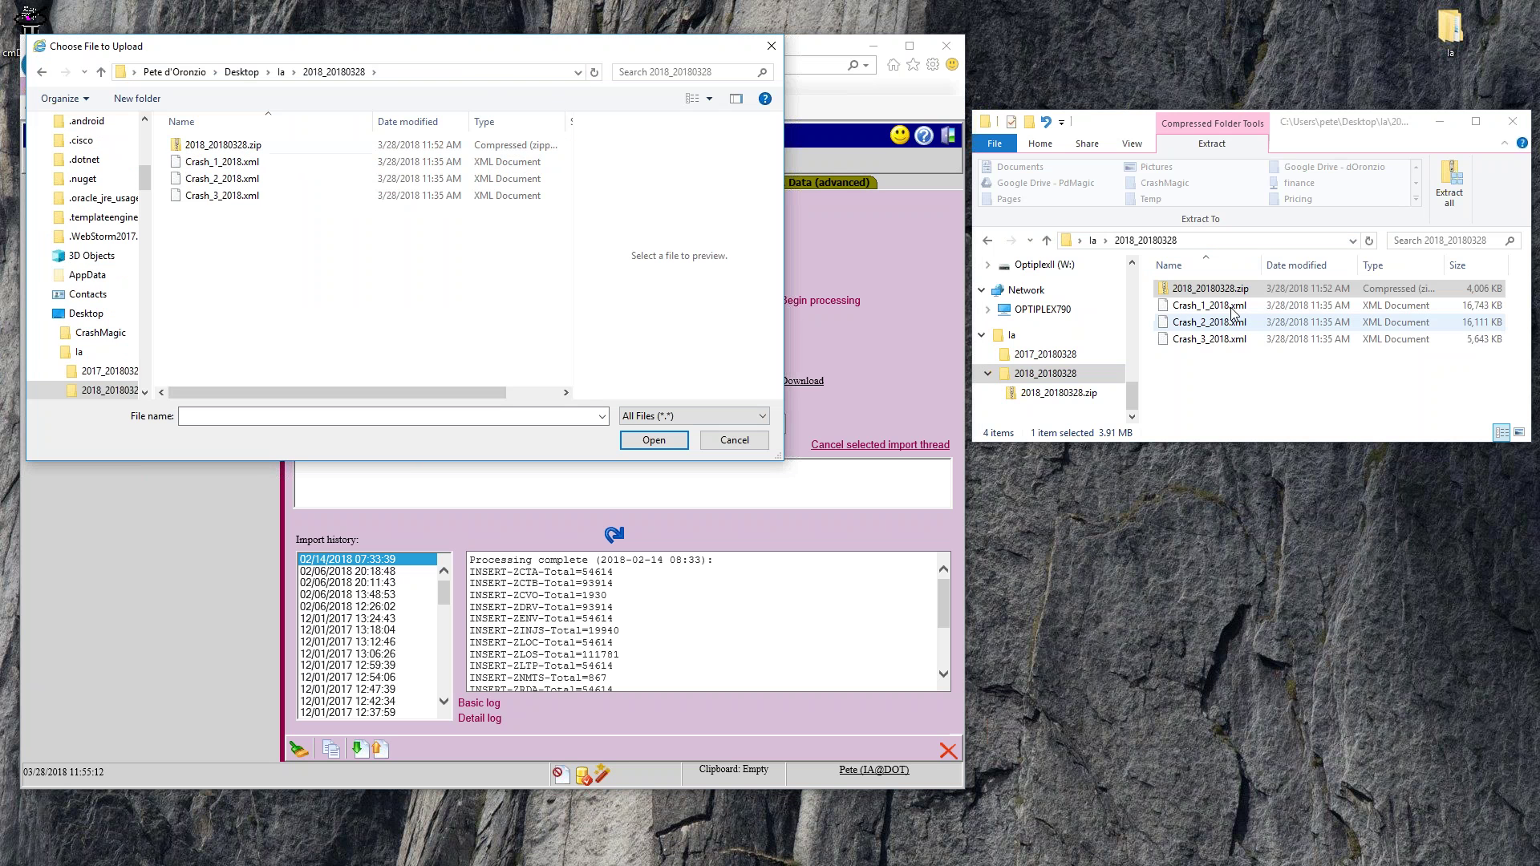
left_click(257, 146)
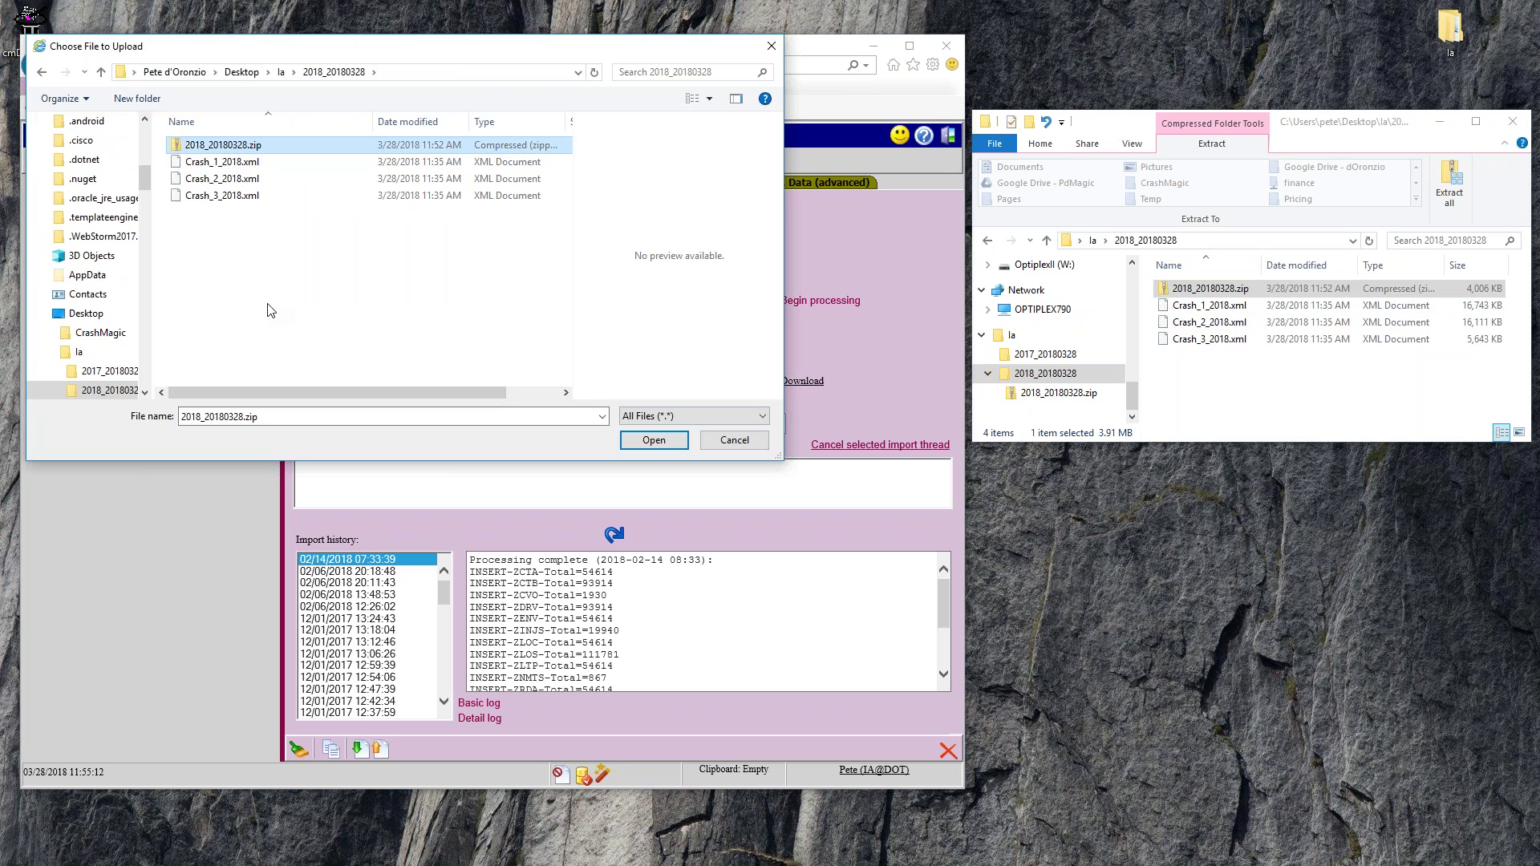
left_click(655, 441)
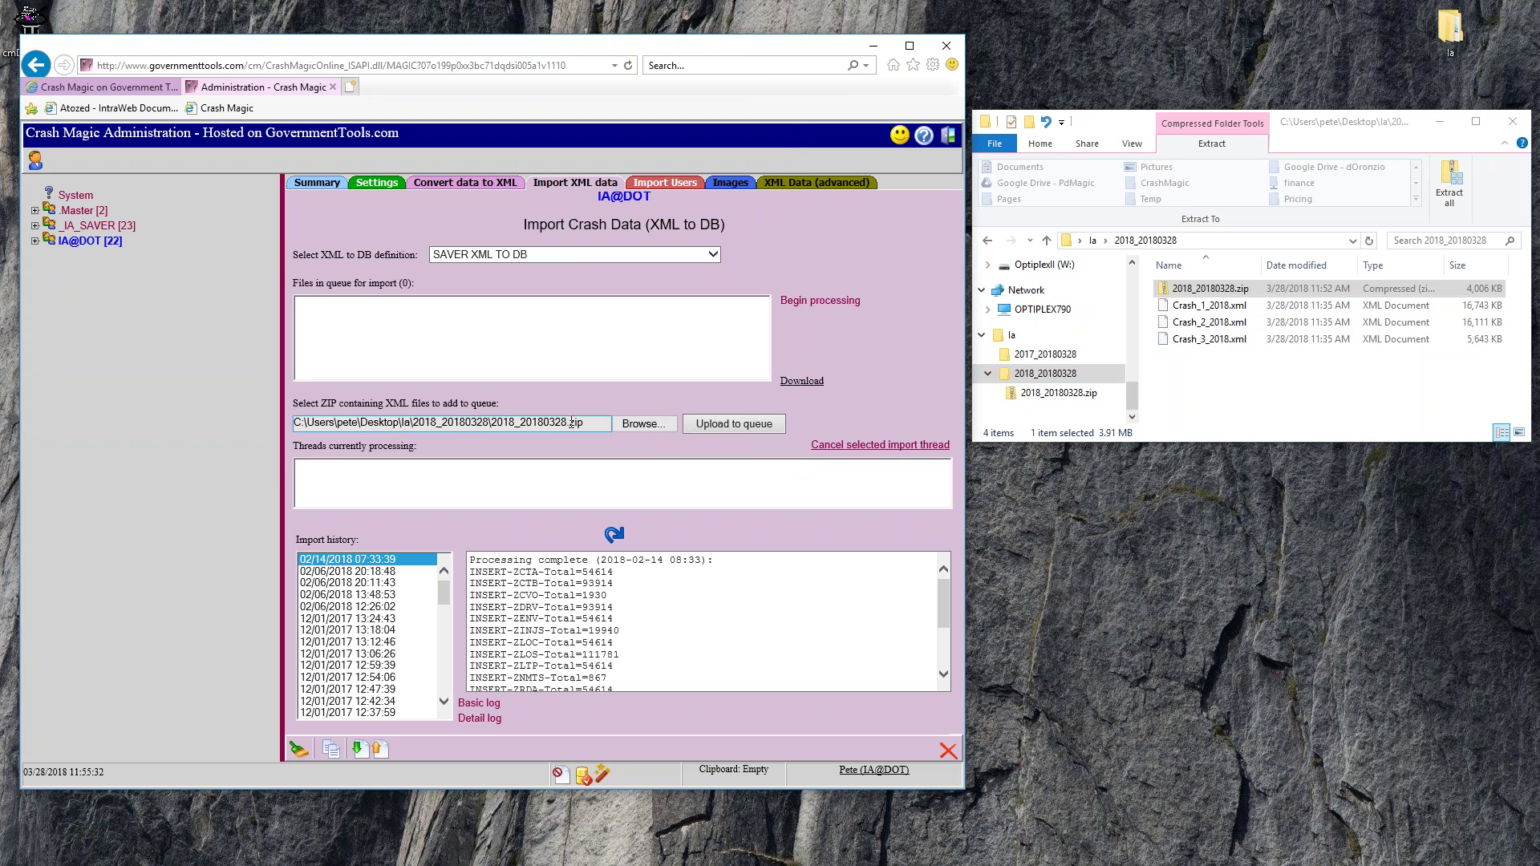
Upload the chosen zip to the queue and begin processing the queued crash XML files.
left_click(727, 425)
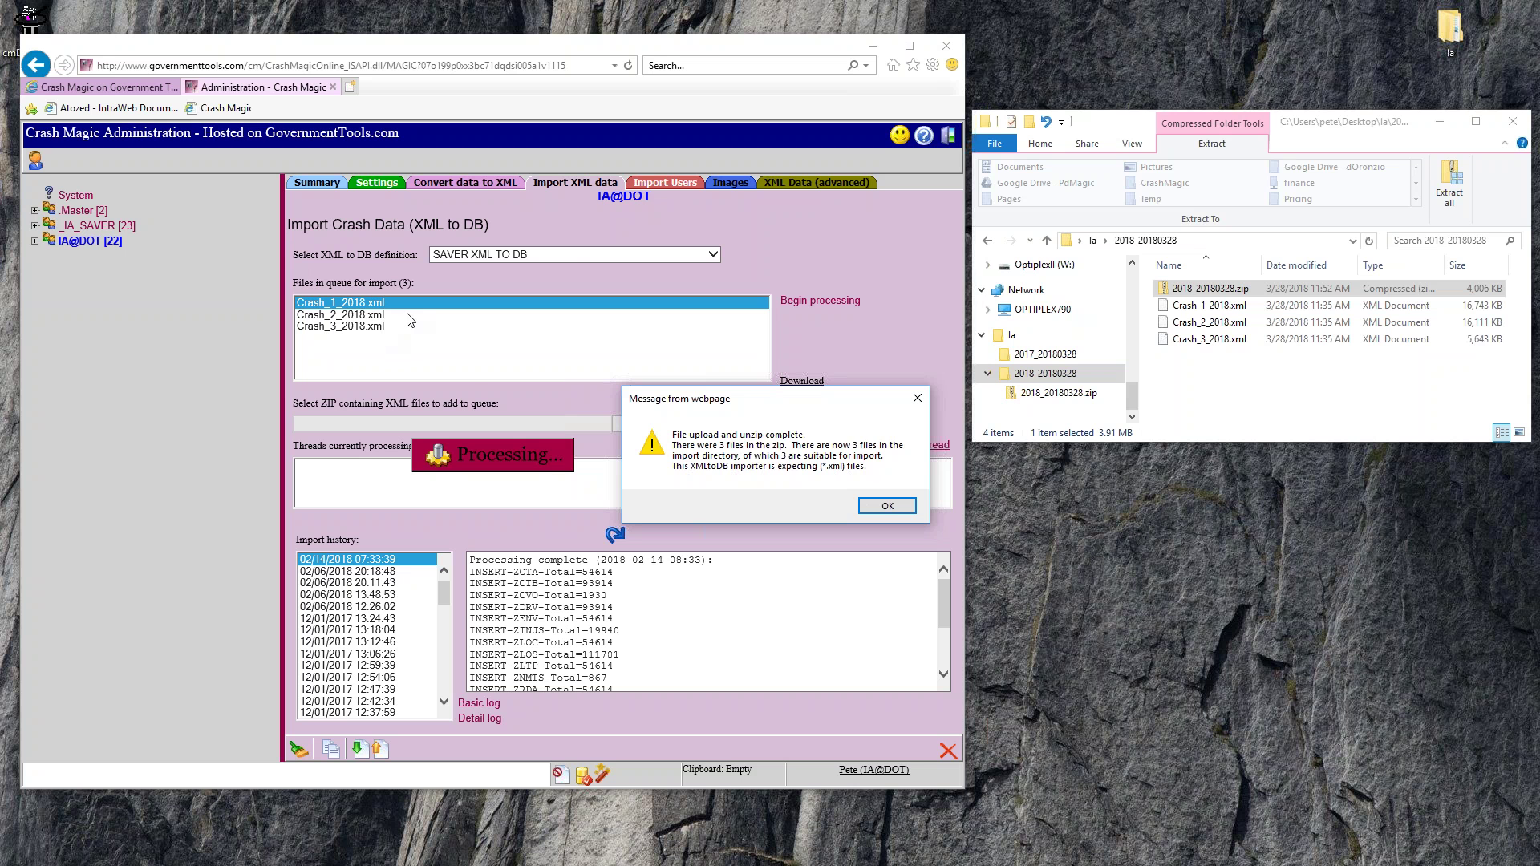
left_click(885, 506)
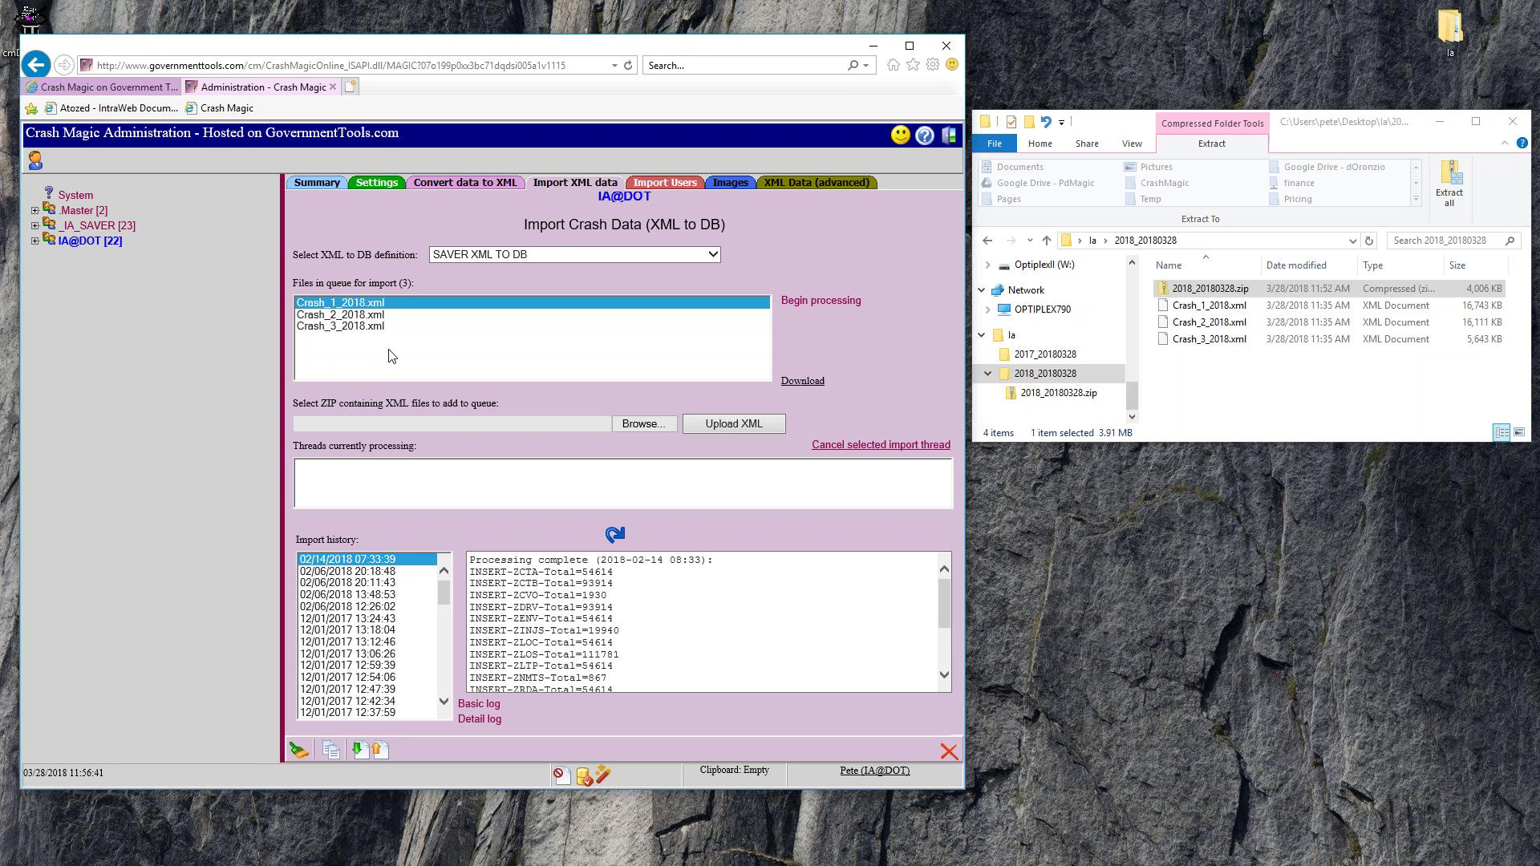
left_click(805, 303)
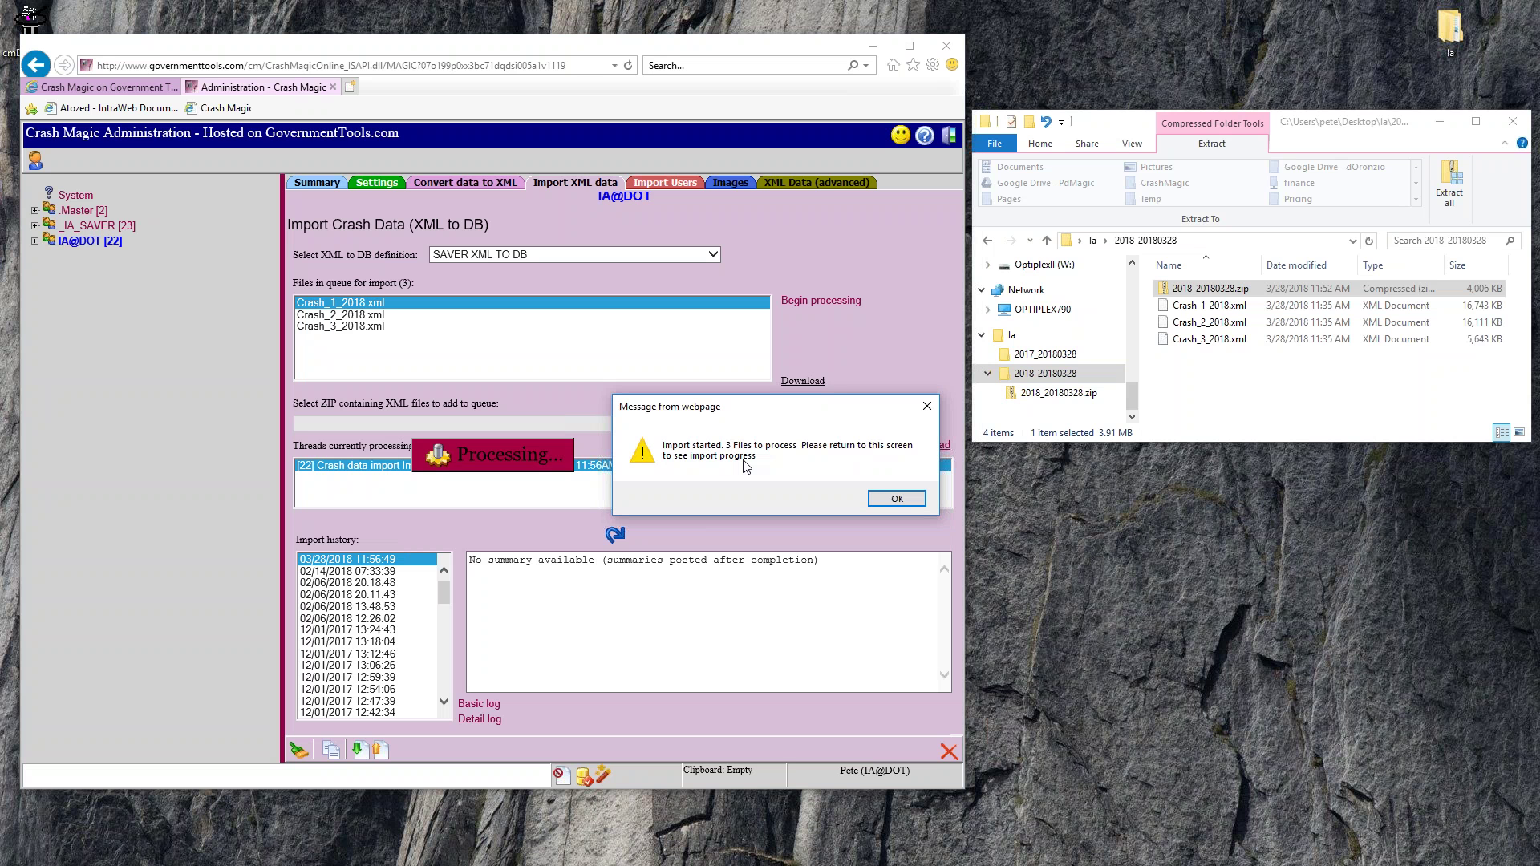
left_click(884, 501)
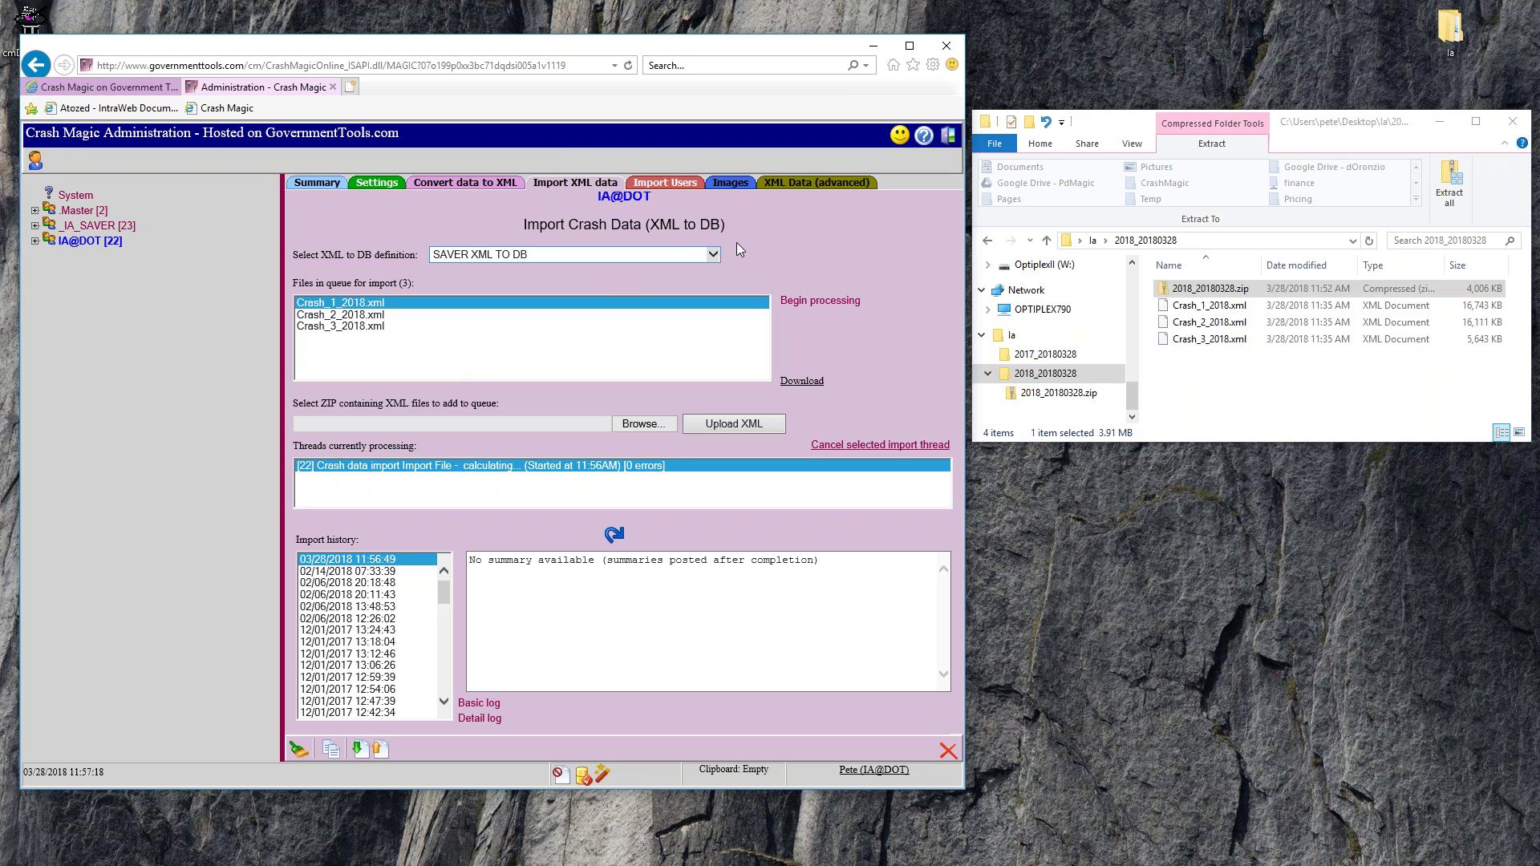
Log out of the administration, close its browser tab and reopen the Crash Magic login page in a new one.
left_click(947, 138)
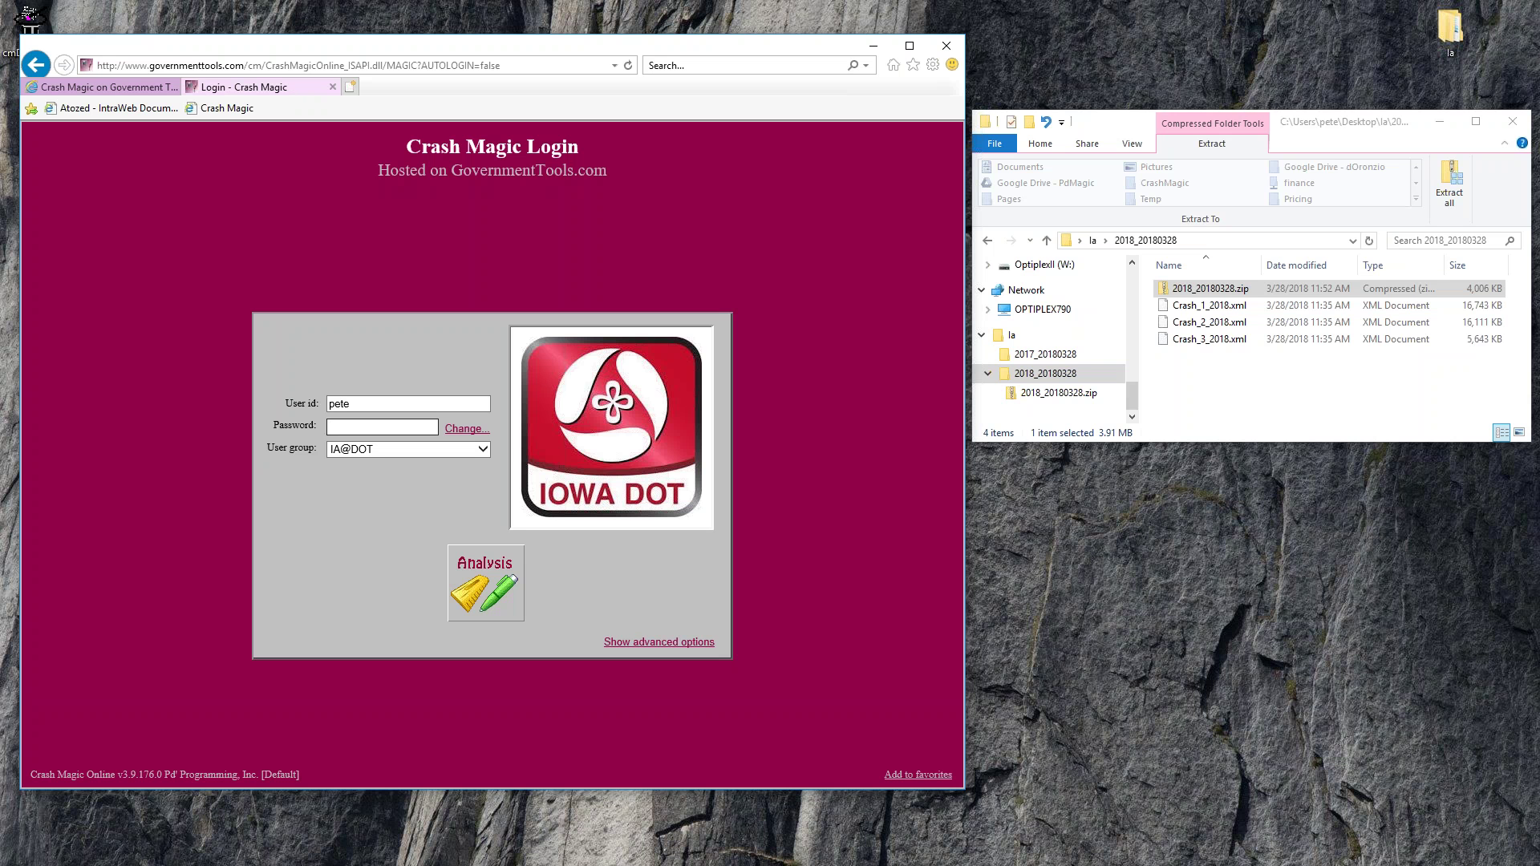
left_click(333, 87)
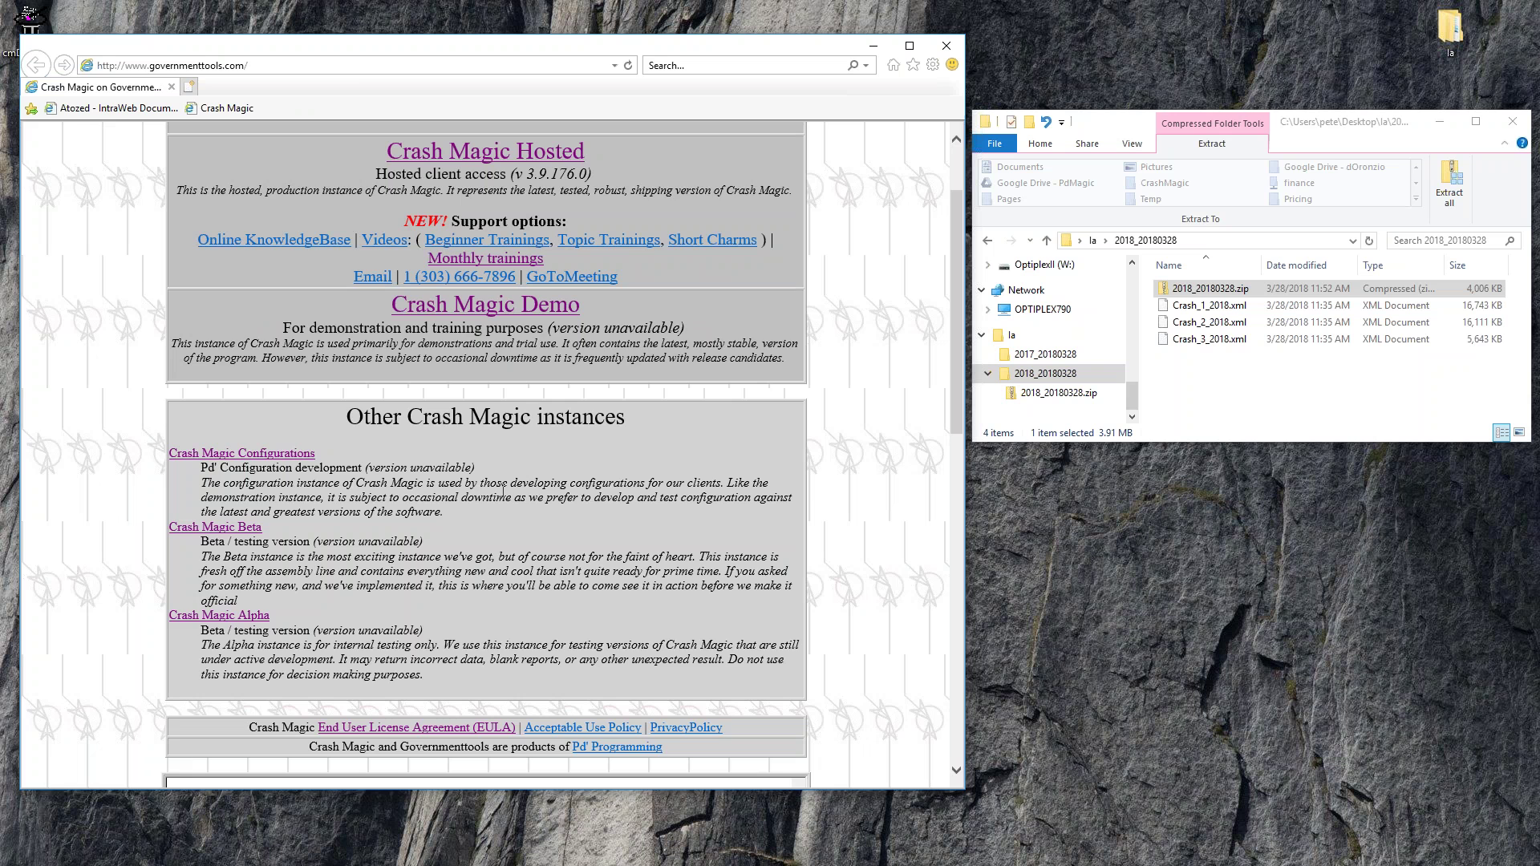
key("ctrl+t")
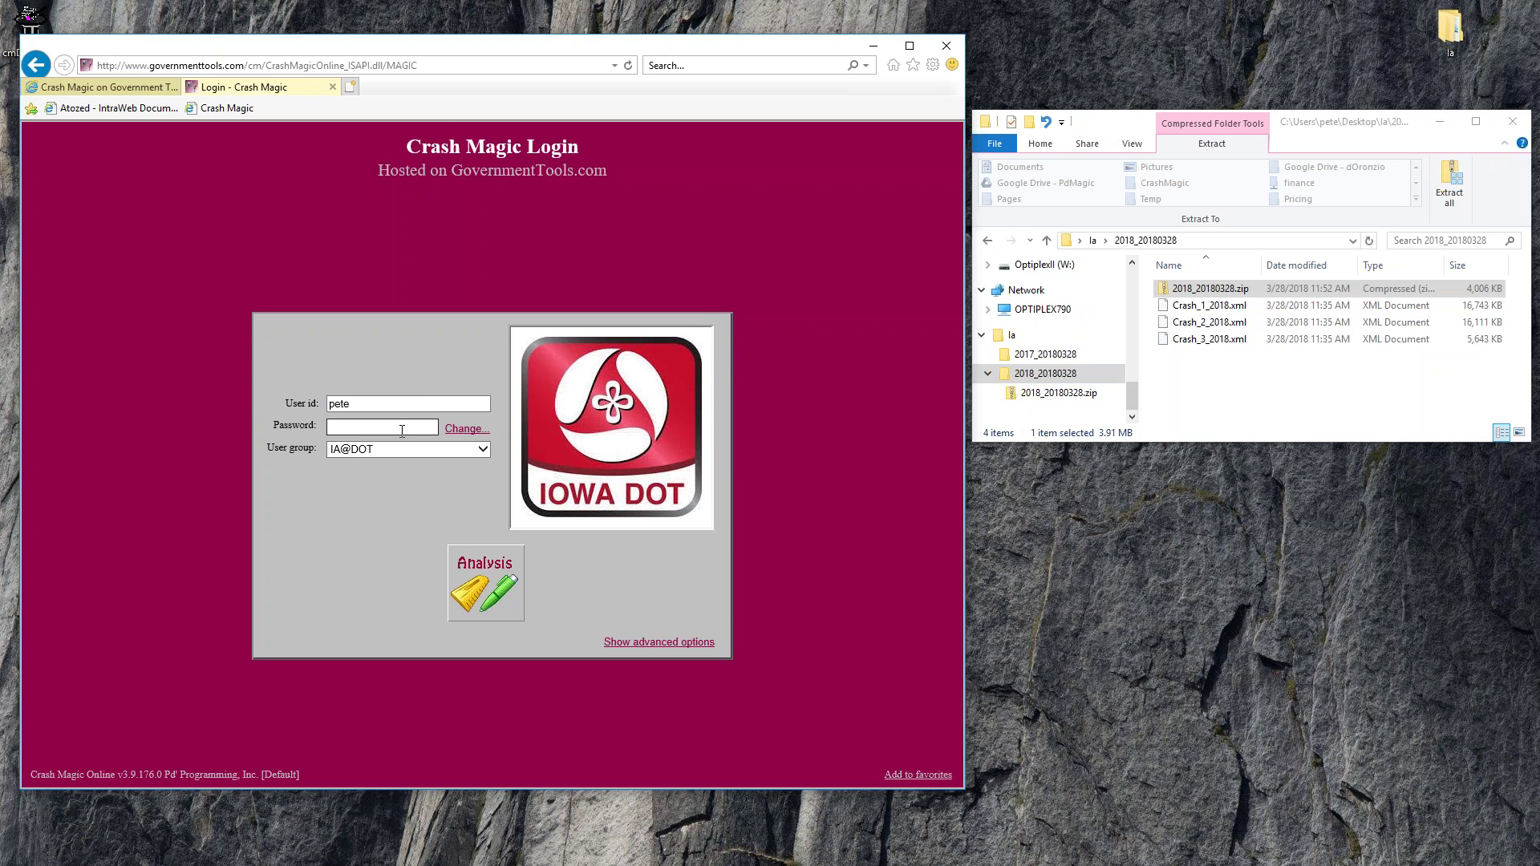
Enter the account password, show the advanced options and log in to Group Admin for IA@DOT again.
left_click(402, 431)
type("****")
left_click(630, 643)
left_click(557, 557)
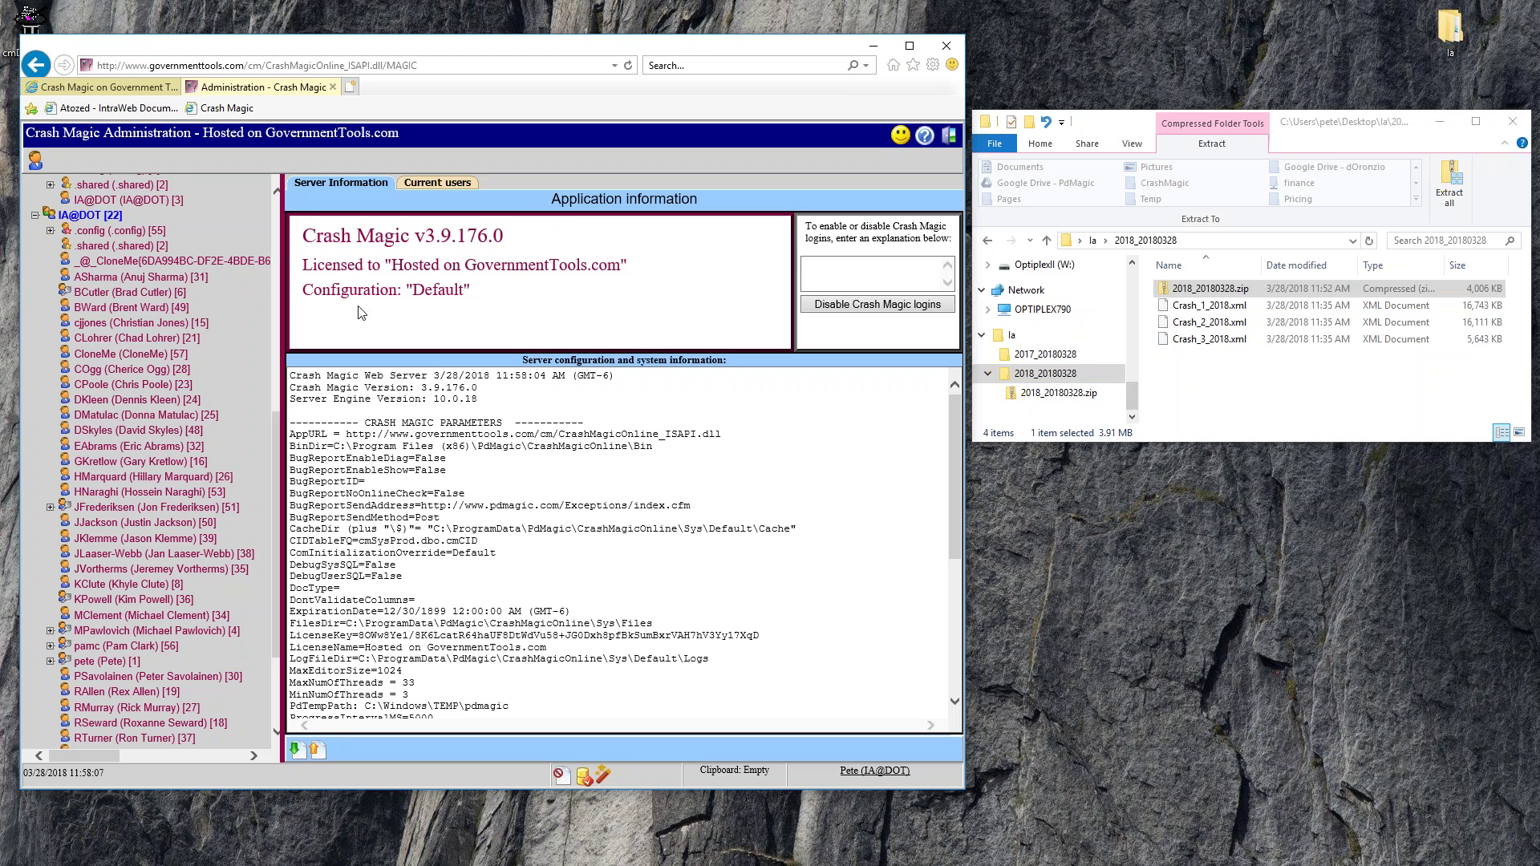
Reopen the IA@DOT XML import page with the SAVER XML TO DB definition and refresh the running import's progress.
left_click(90, 215)
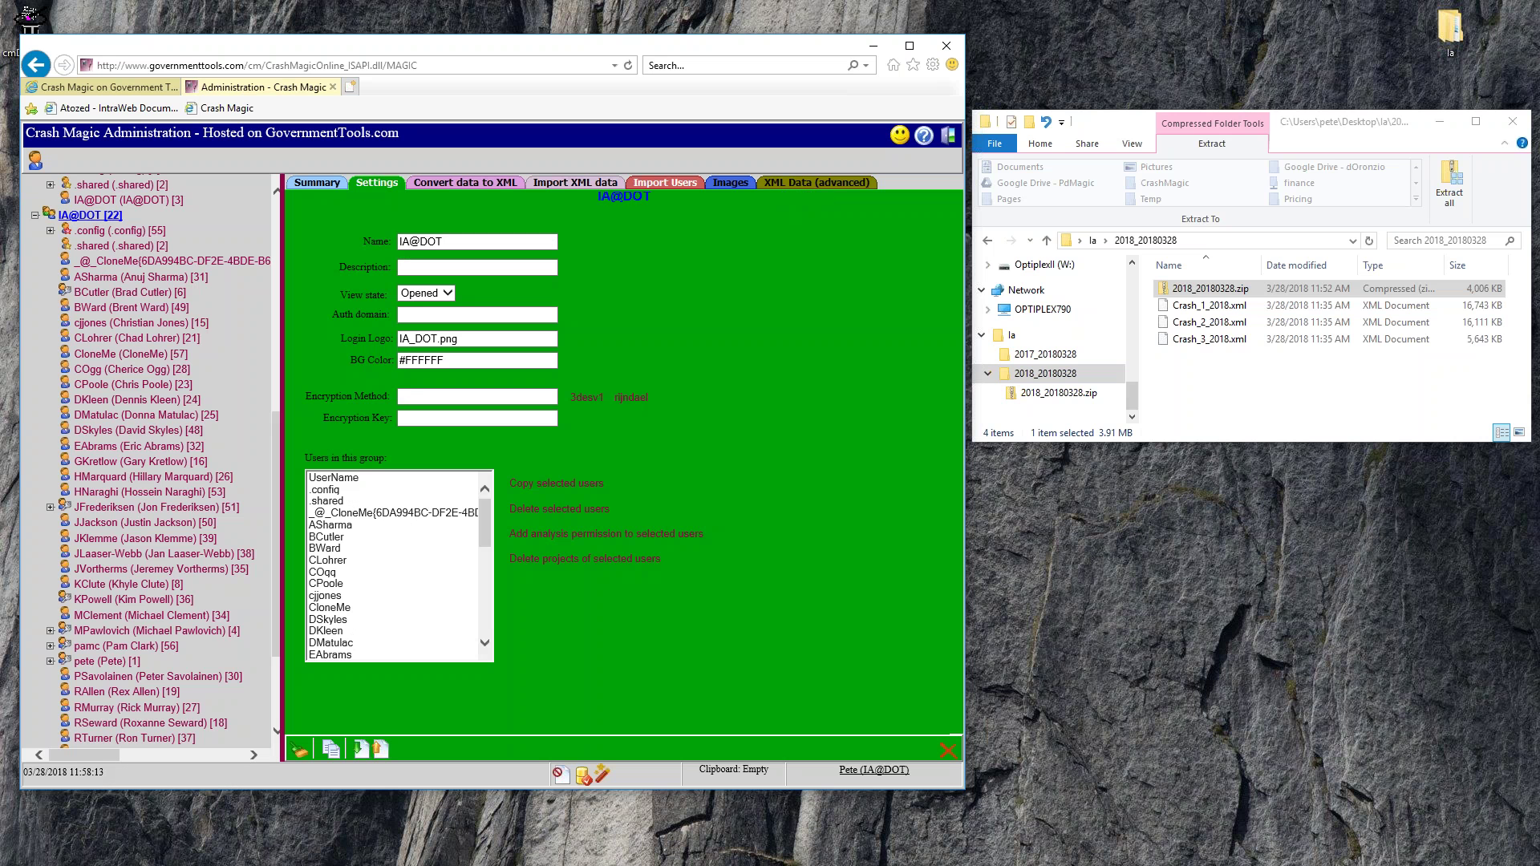
left_click(589, 186)
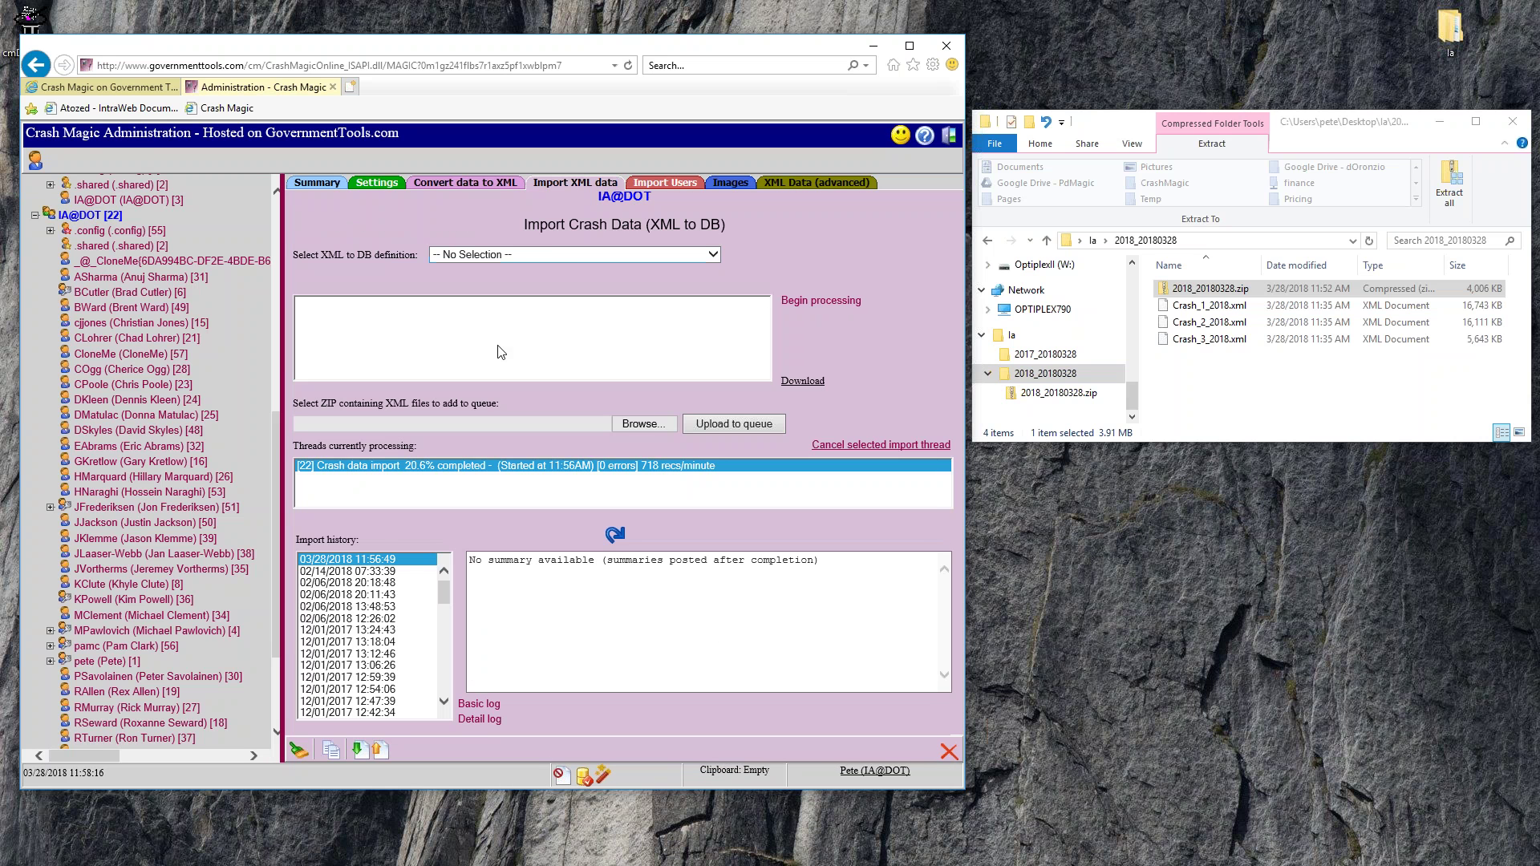
left_click(544, 255)
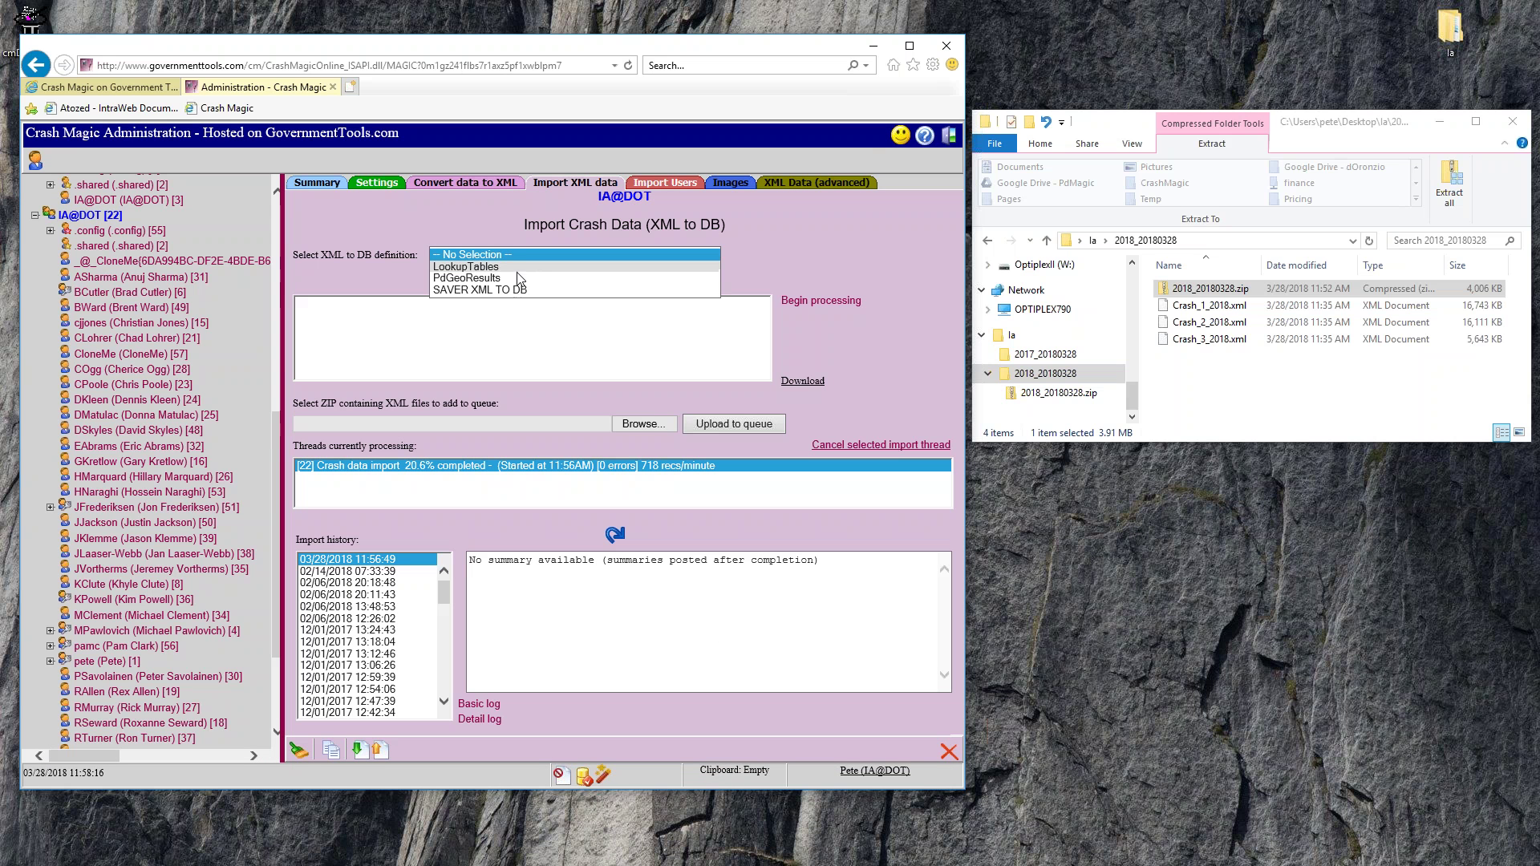
left_click(515, 291)
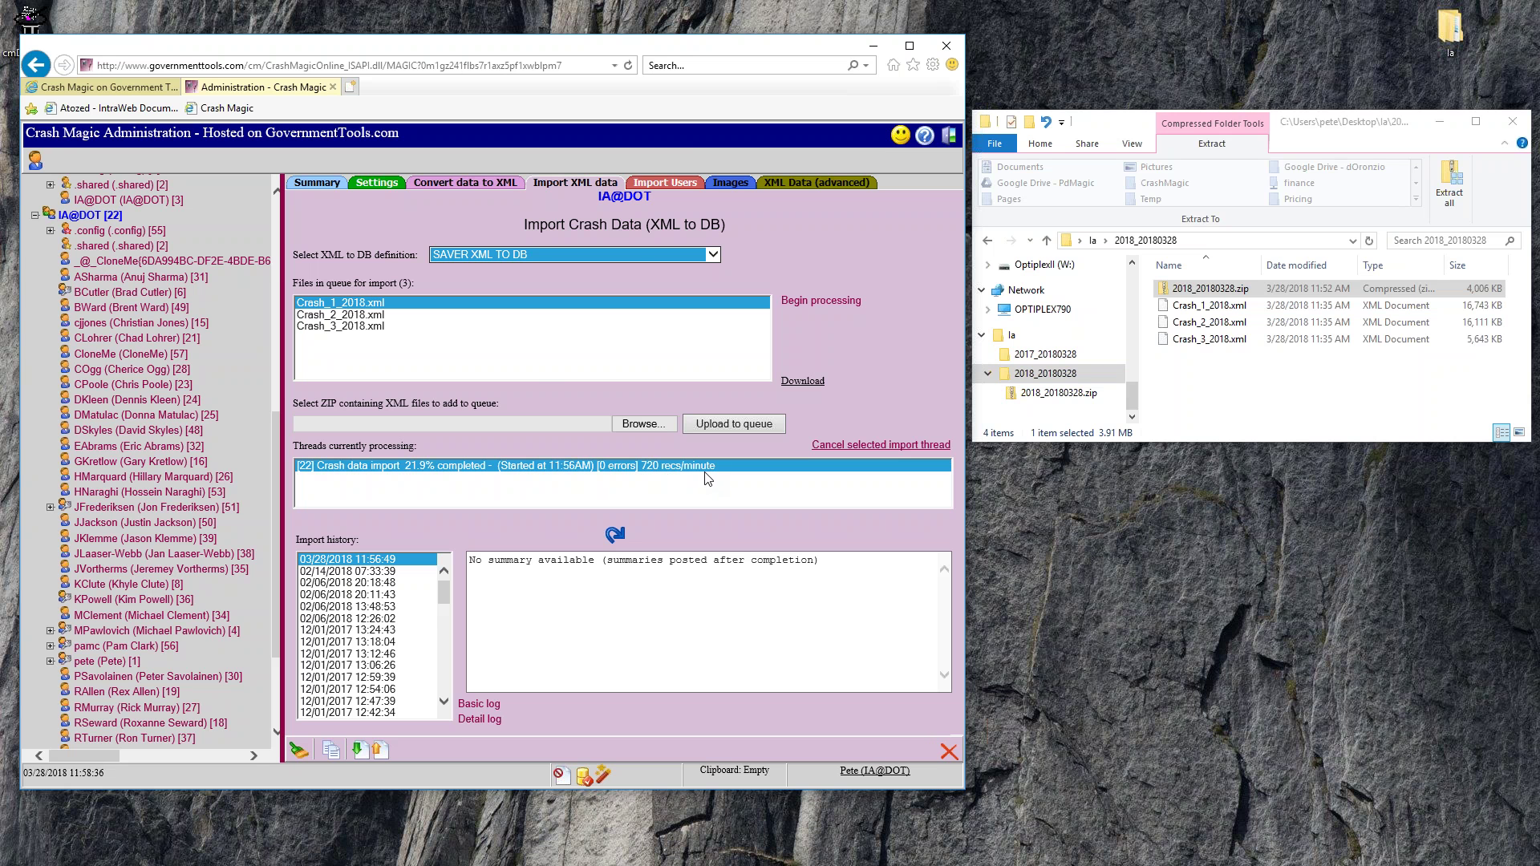
left_click(614, 535)
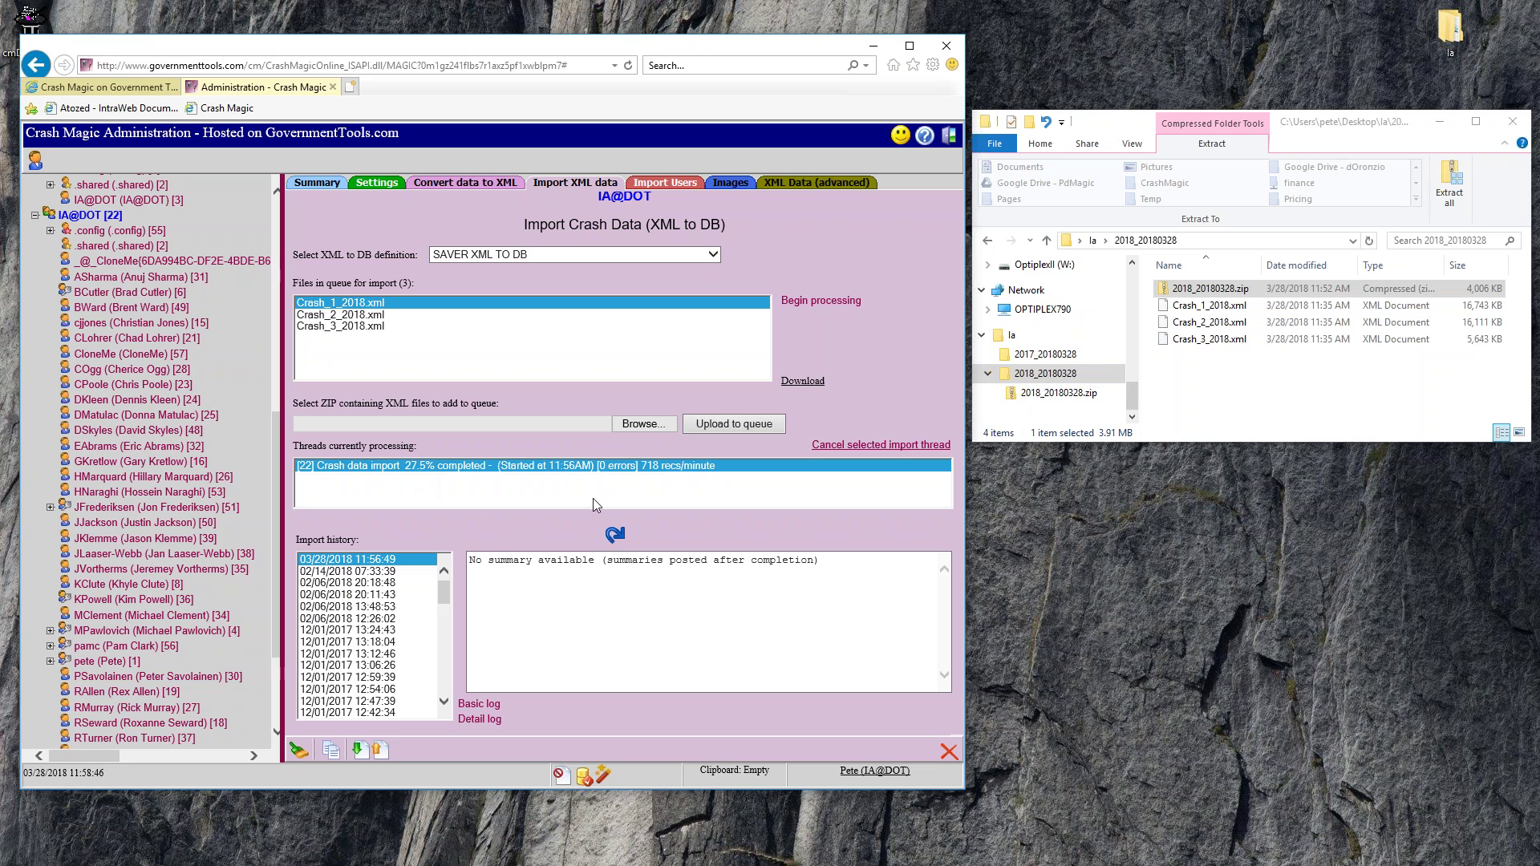
left_click(615, 536)
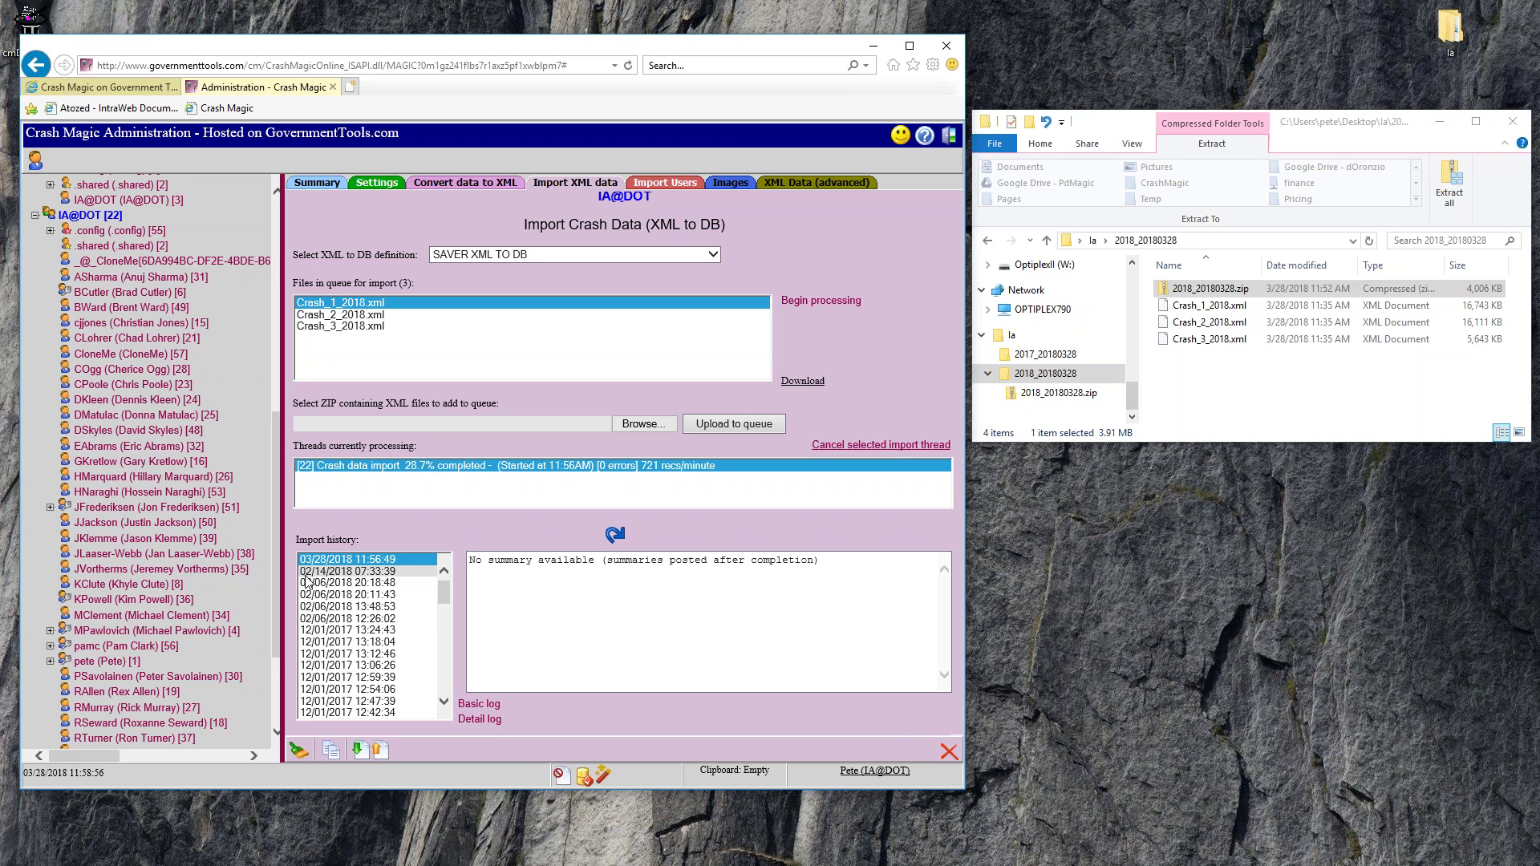
Examine the import history summary of the 02/14/2018 07:33:39 run, from its processing status down to the failed-record lines.
left_click(335, 572)
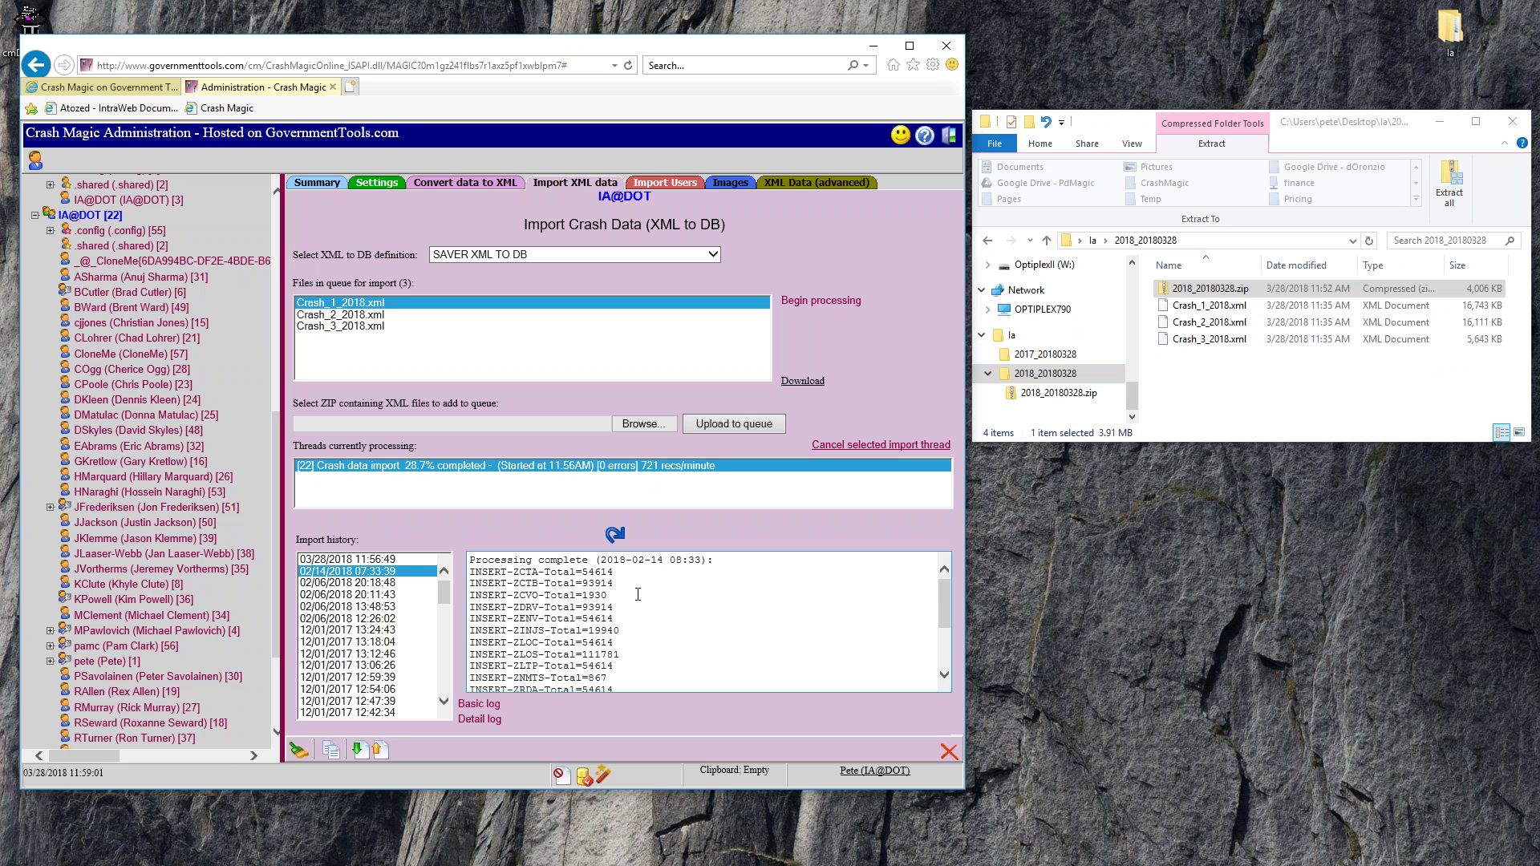
scroll(616, 593, "down", 3)
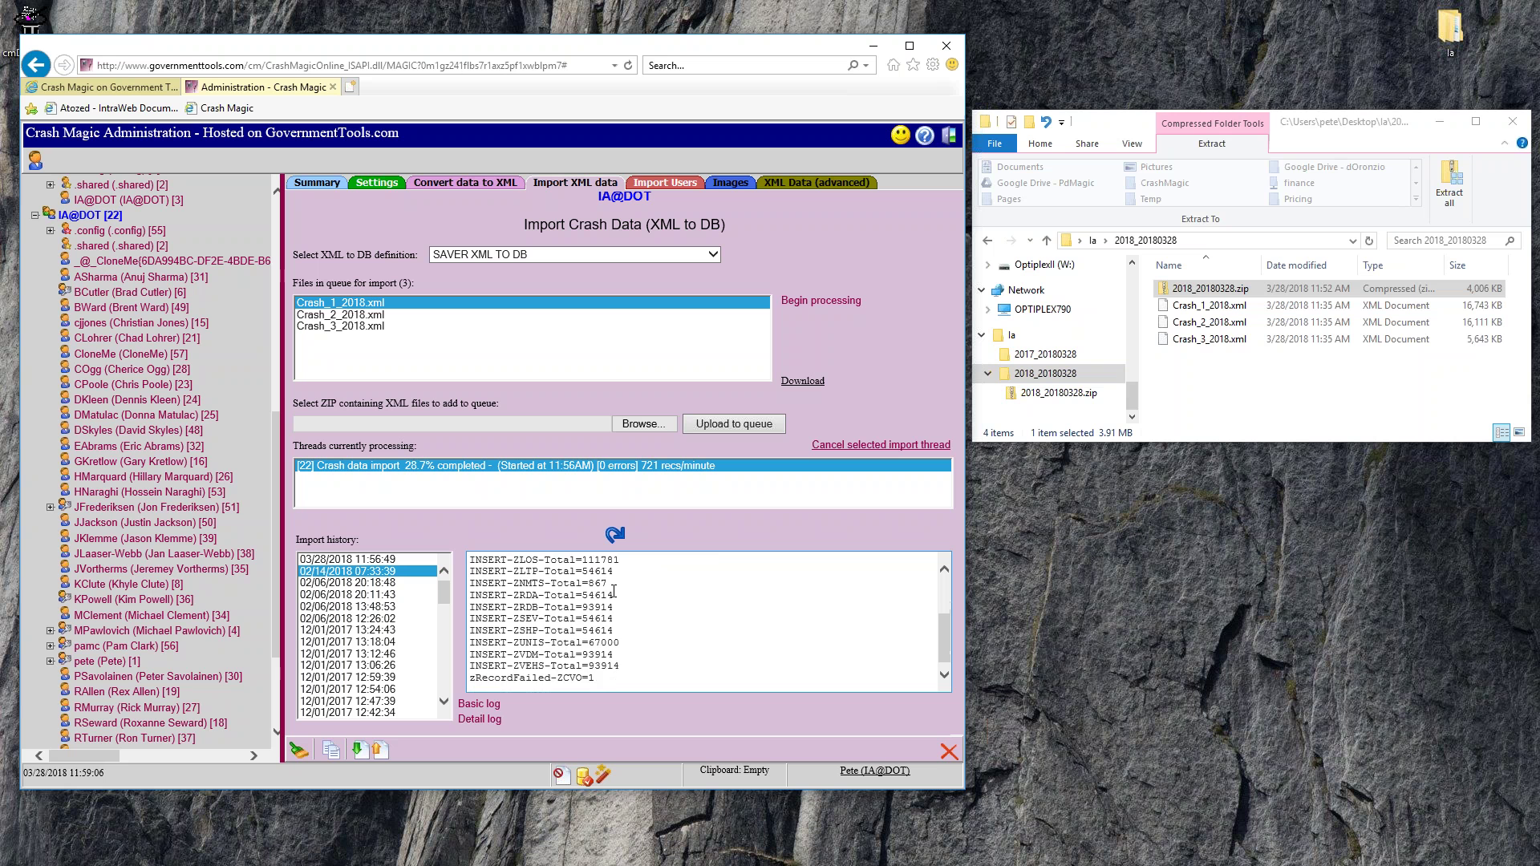
scroll(617, 602, "up", 3)
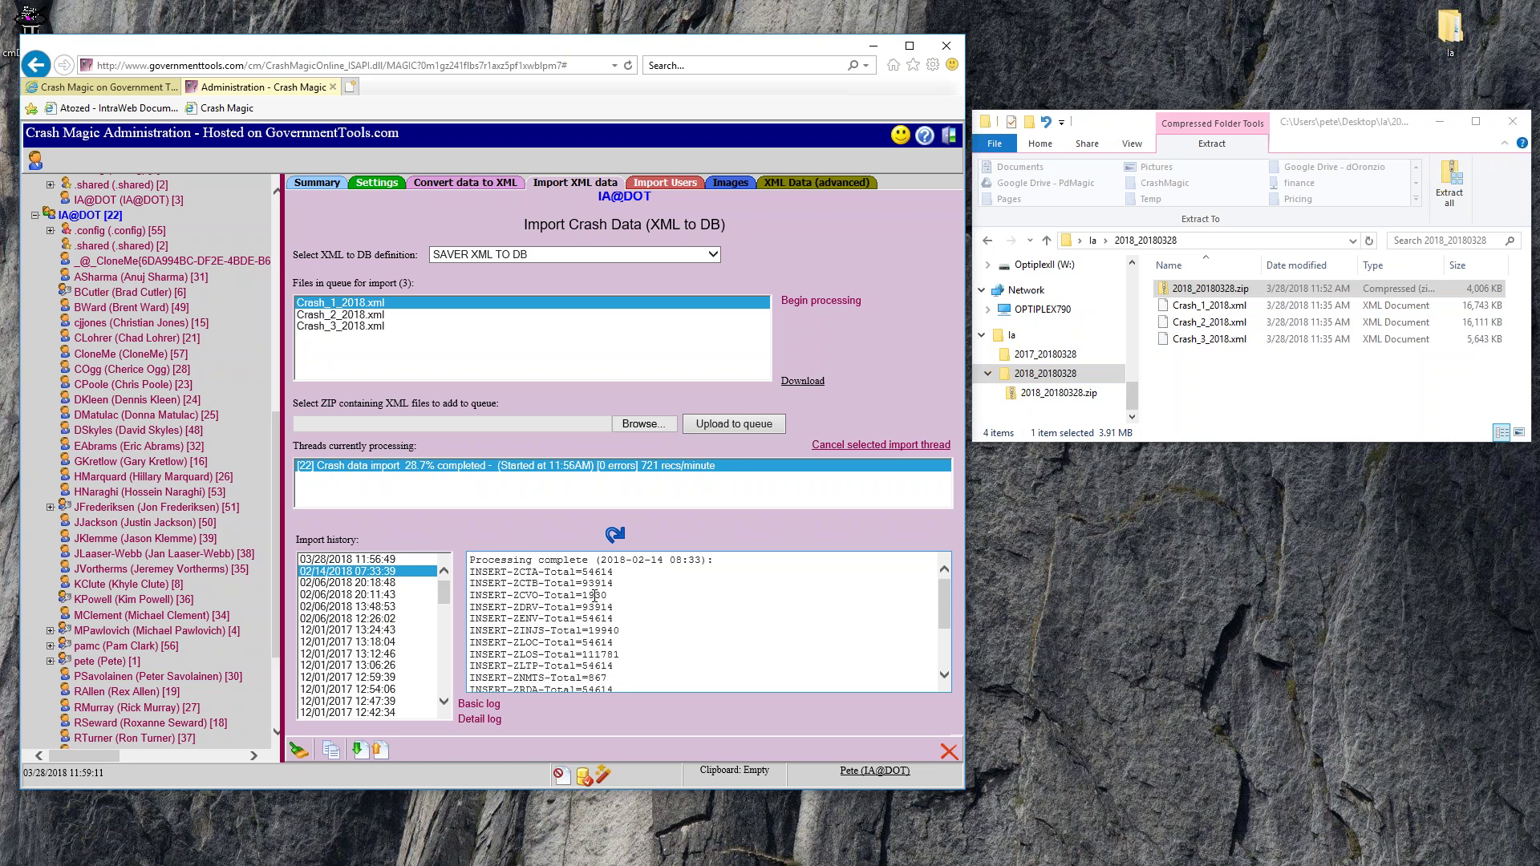
left_click_drag(610, 596, 469, 575)
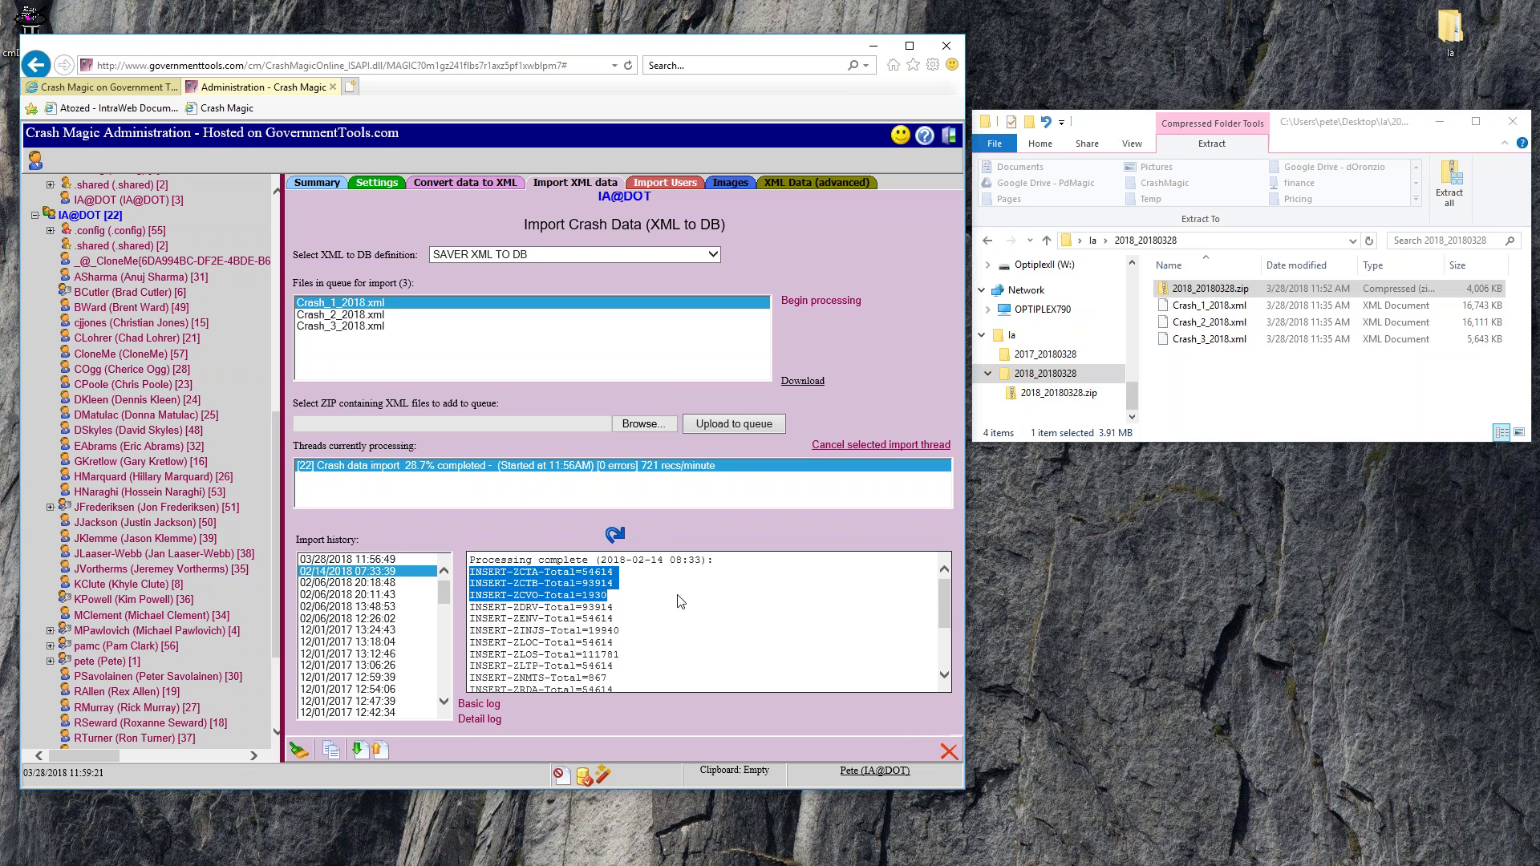
scroll(642, 603, "down", 3)
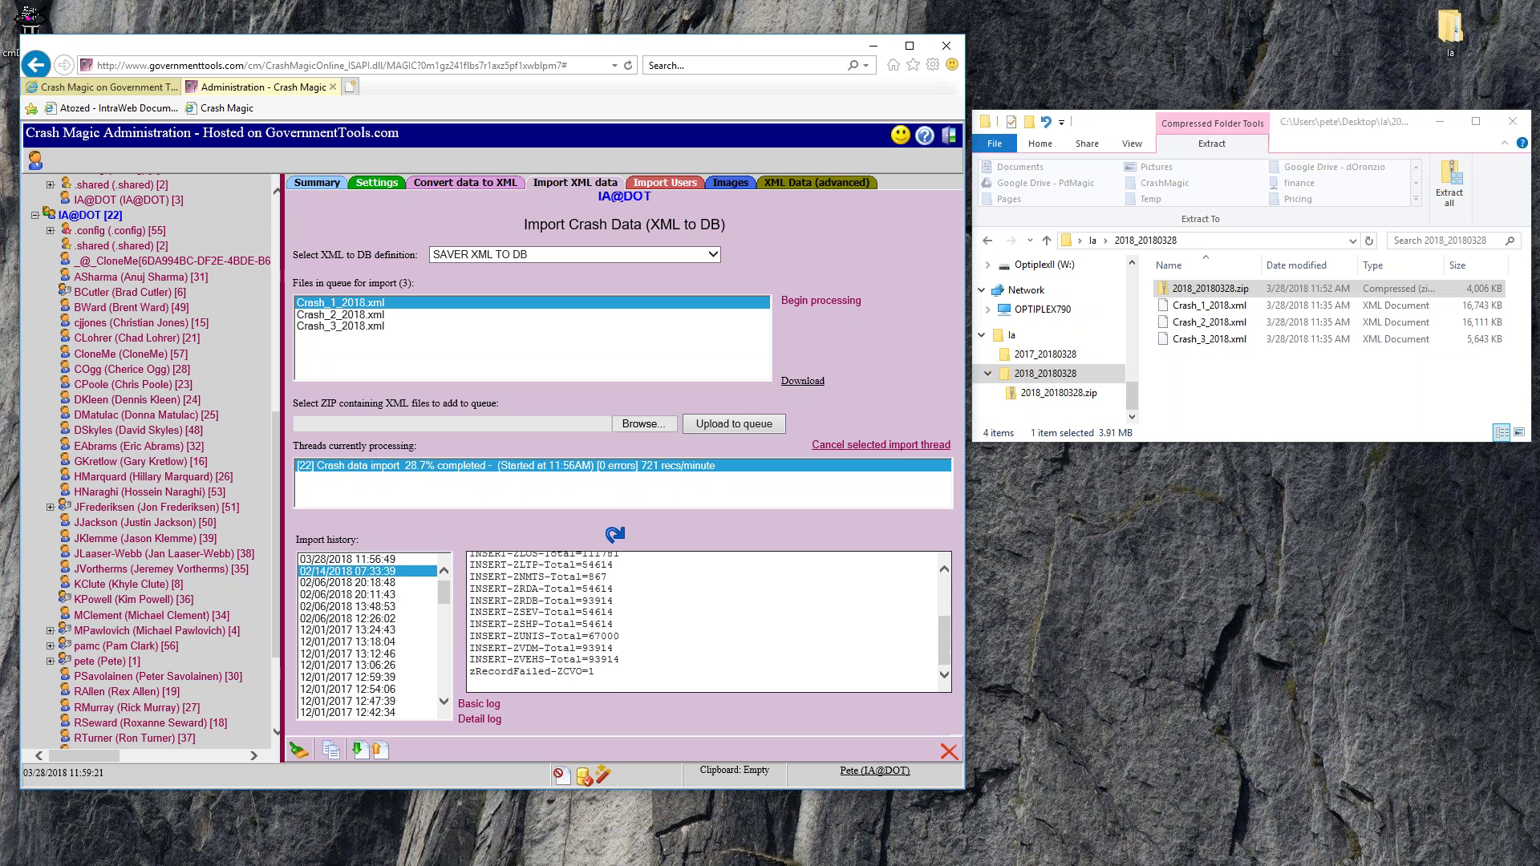
scroll(592, 576, "up", 3)
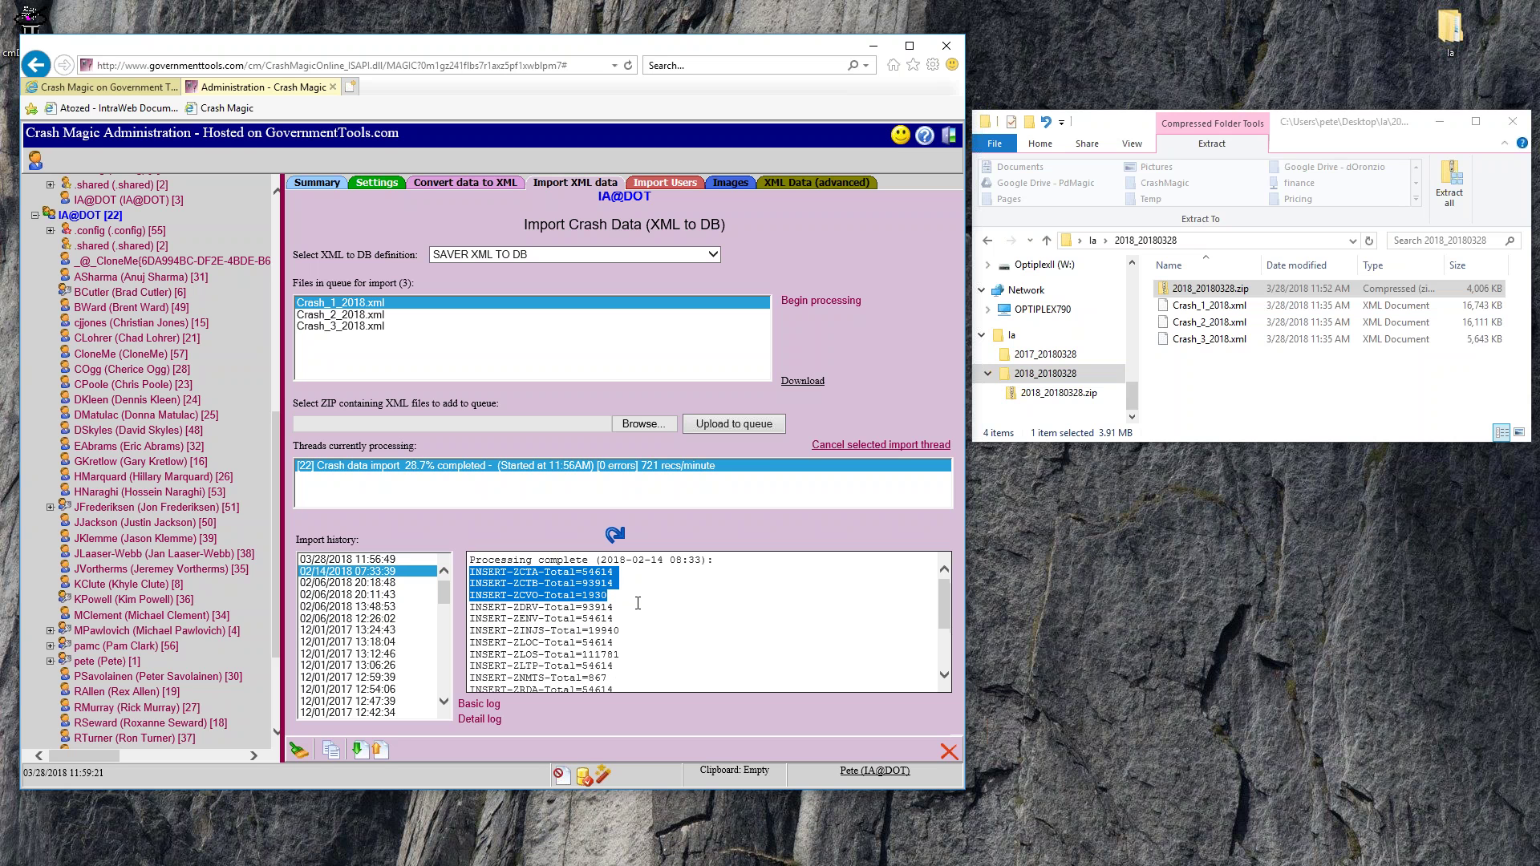
double_click(565, 560)
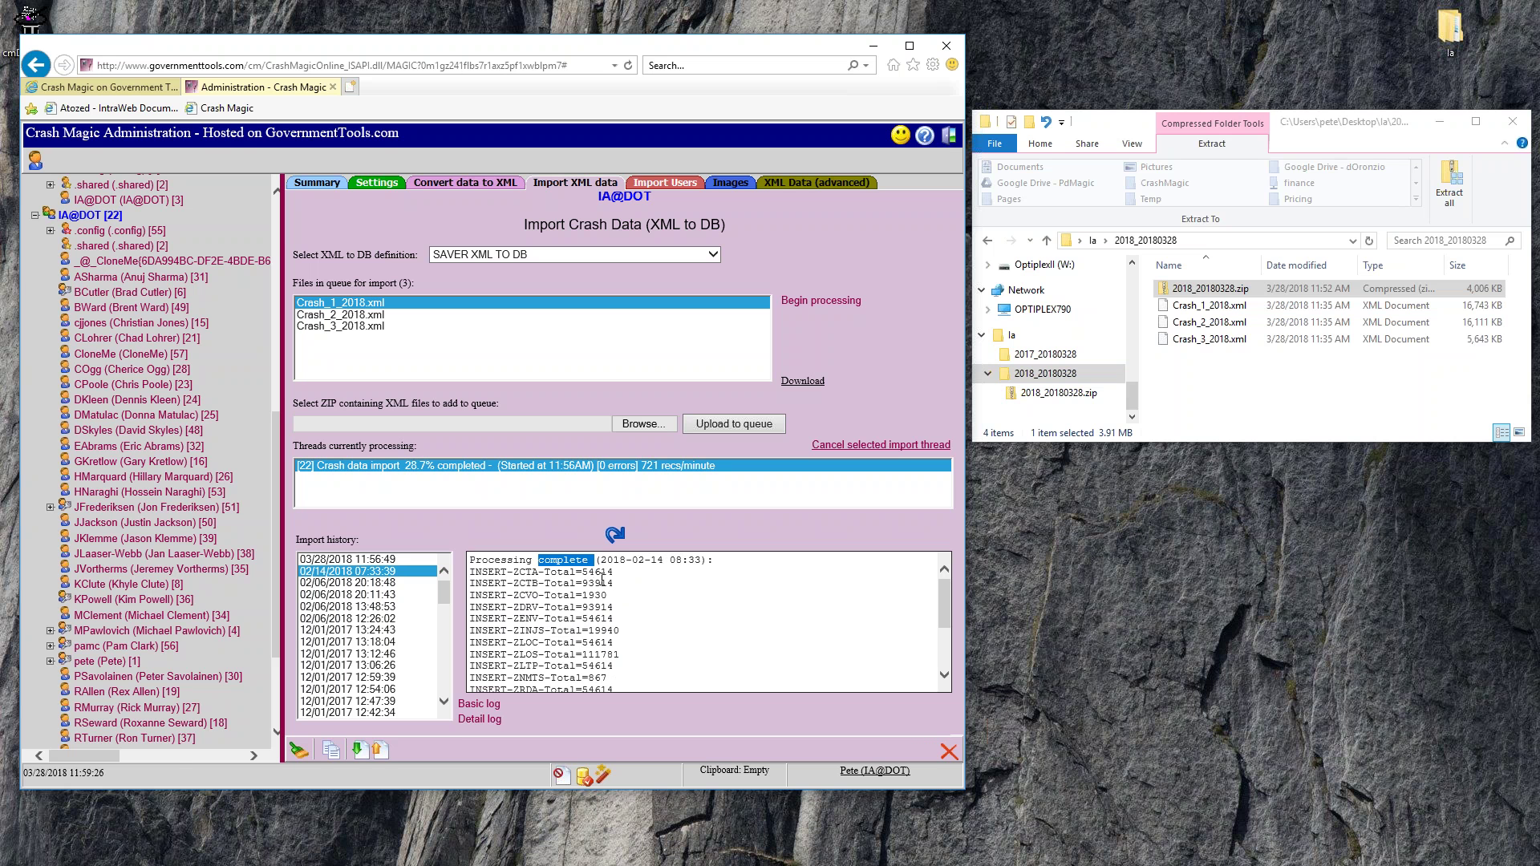
scroll(604, 642, "down", 3)
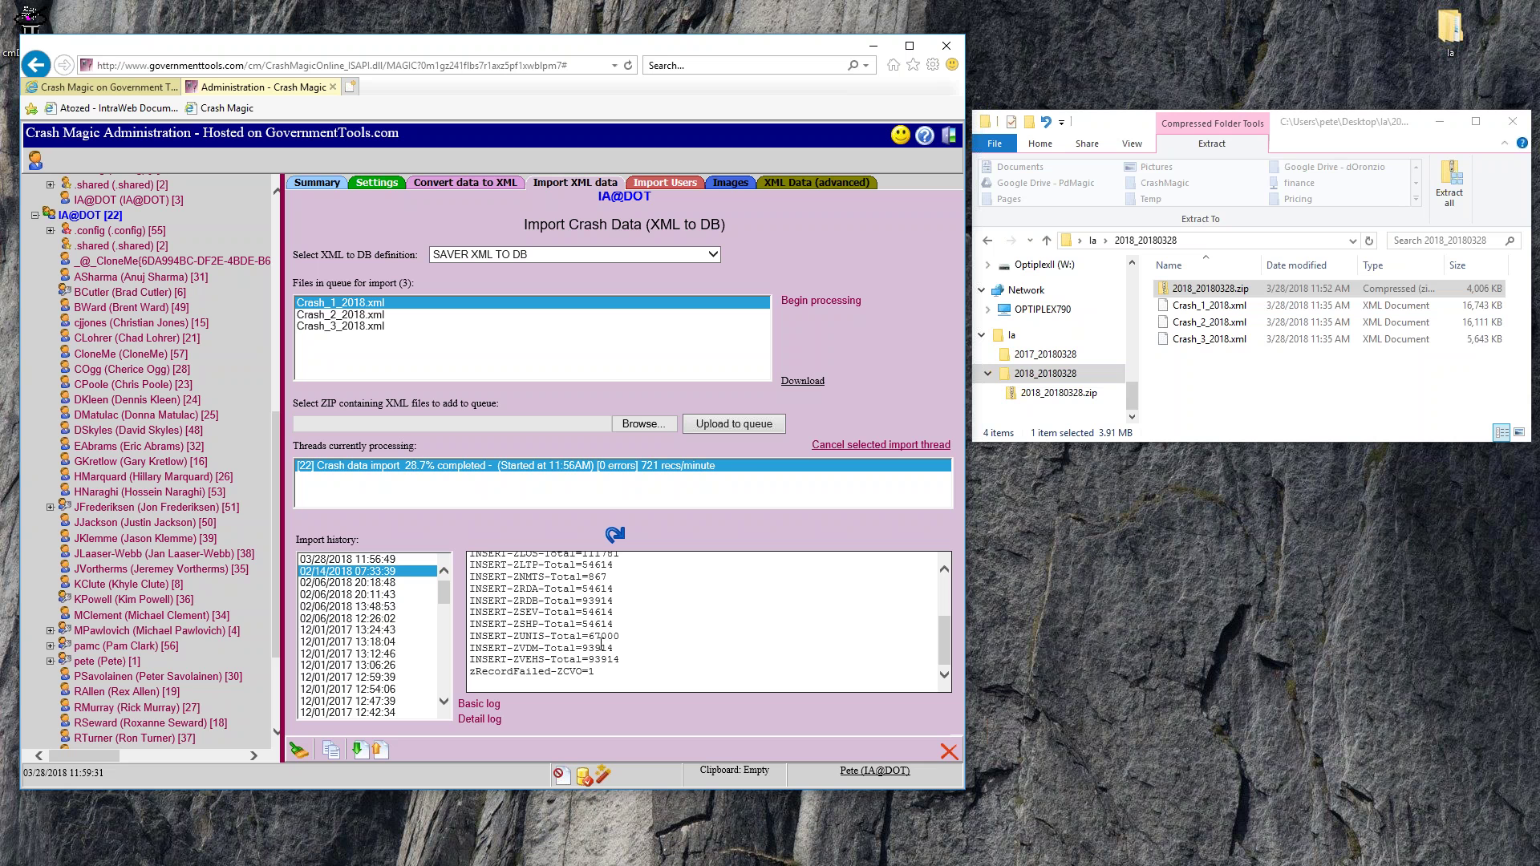
Compare the summaries of the 02/06/2018 imports and return to the 03/28/2018 11:56:49 history entry.
left_click(409, 583)
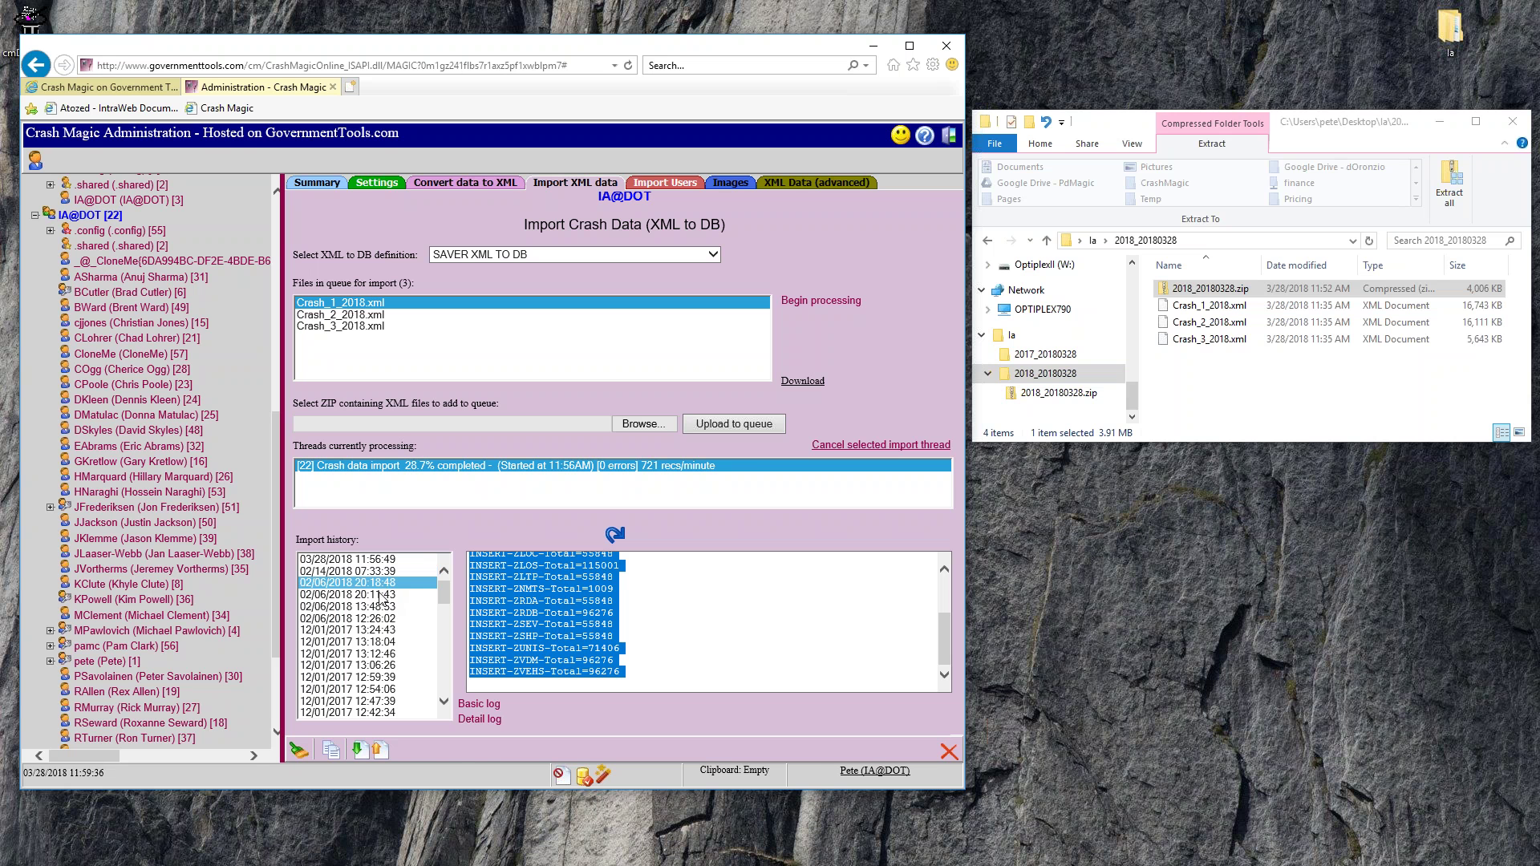
left_click(383, 607)
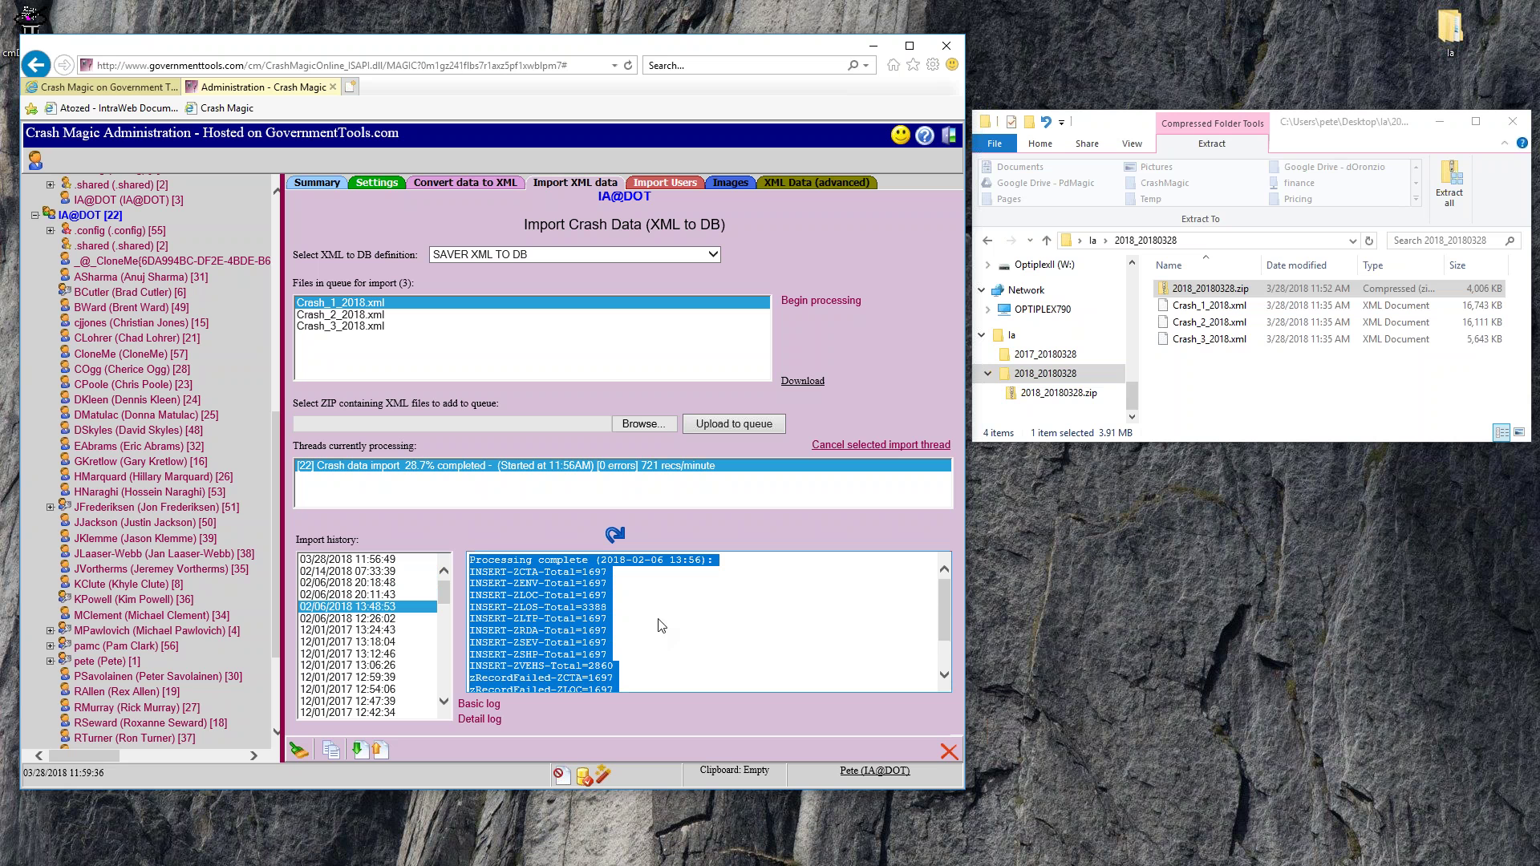
left_click(391, 631)
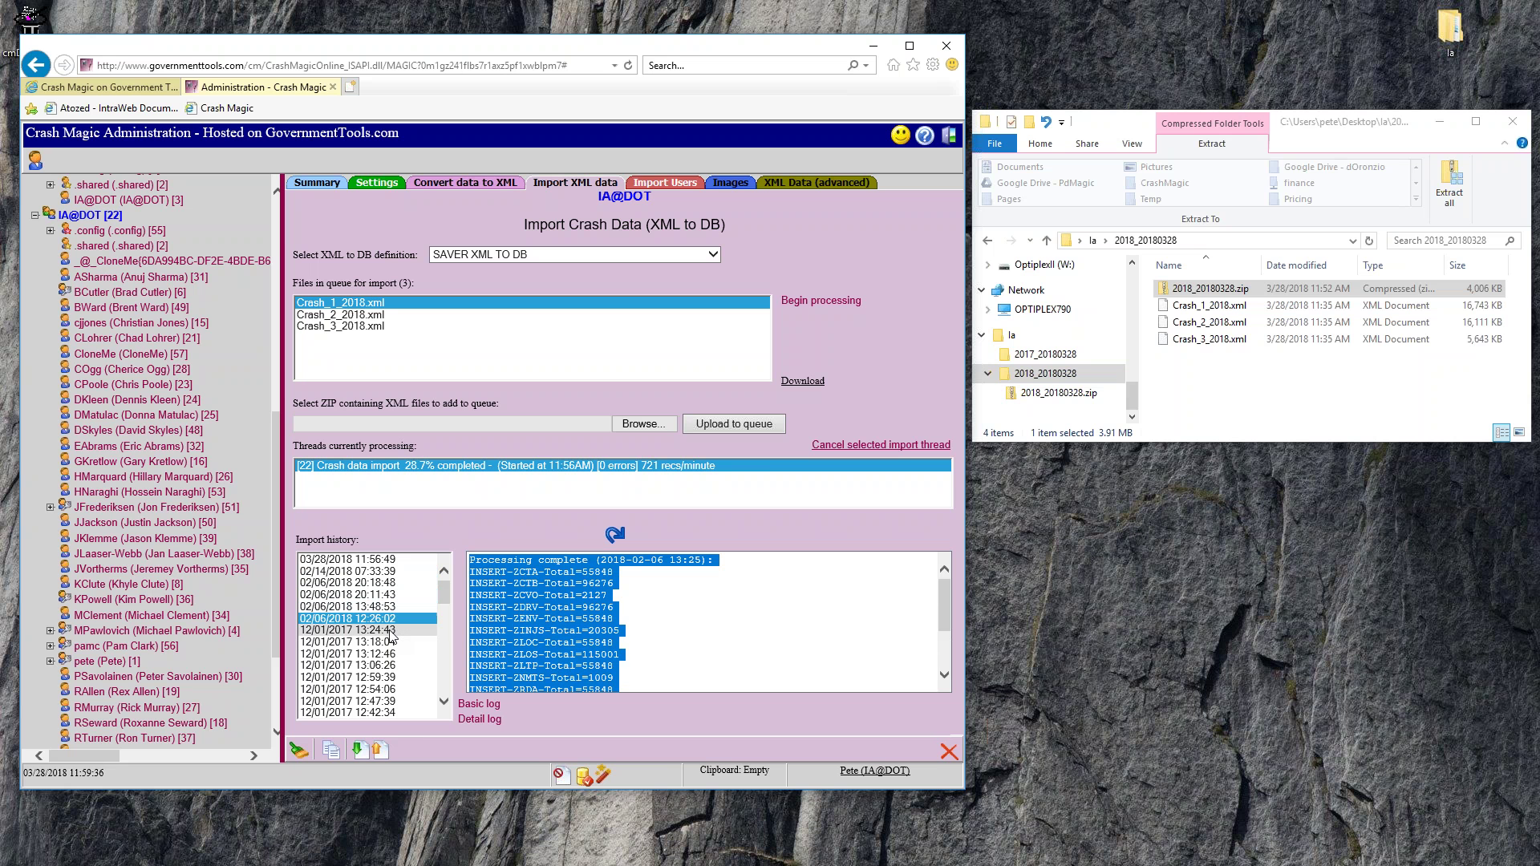
left_click(393, 560)
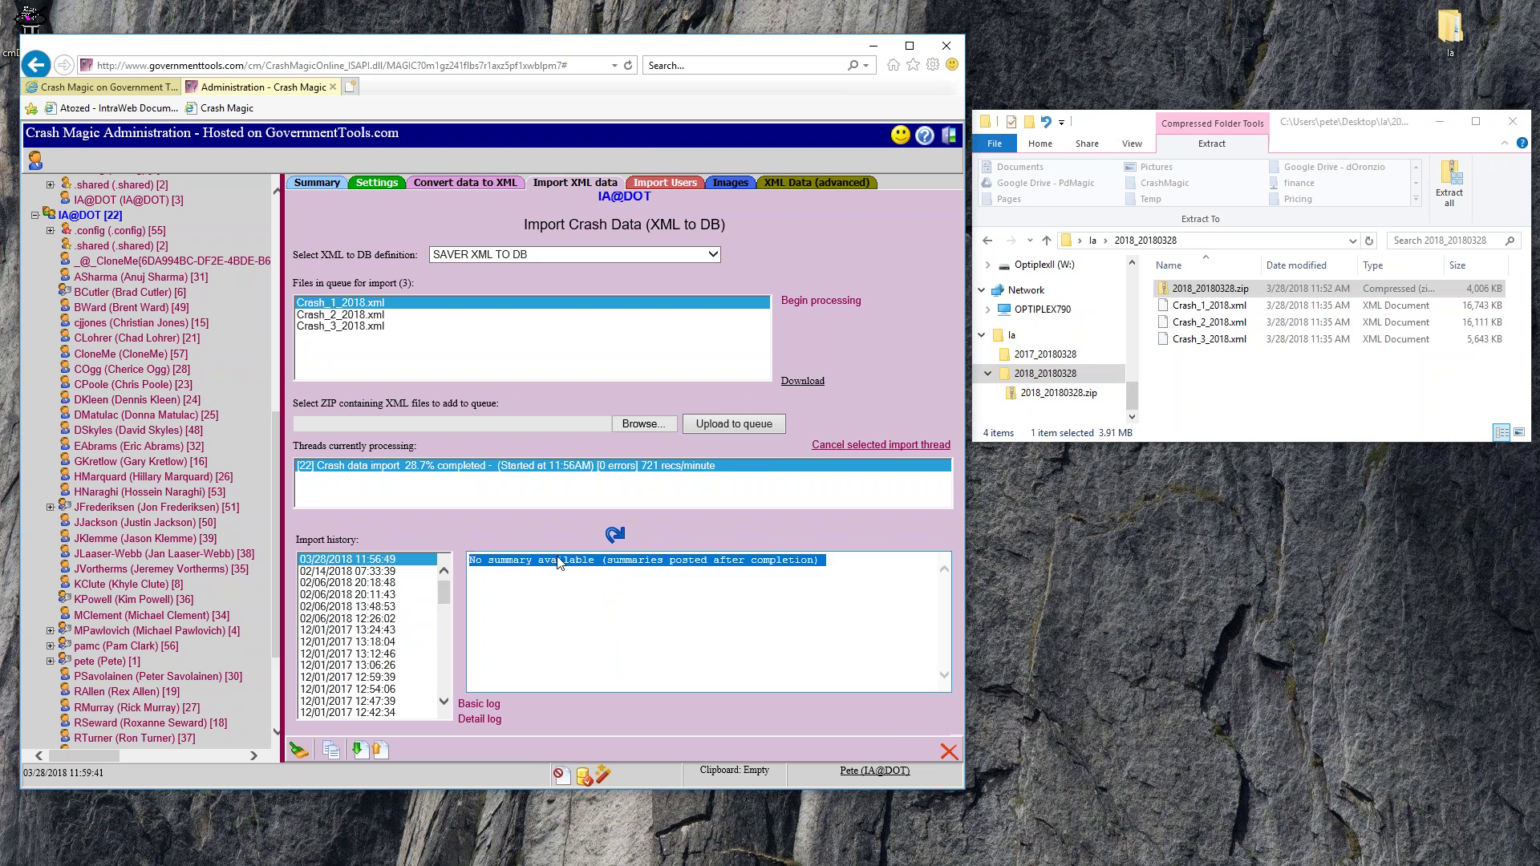
Refresh the progress of the running crash data import and log out of Crash Magic Administration.
left_click(580, 563)
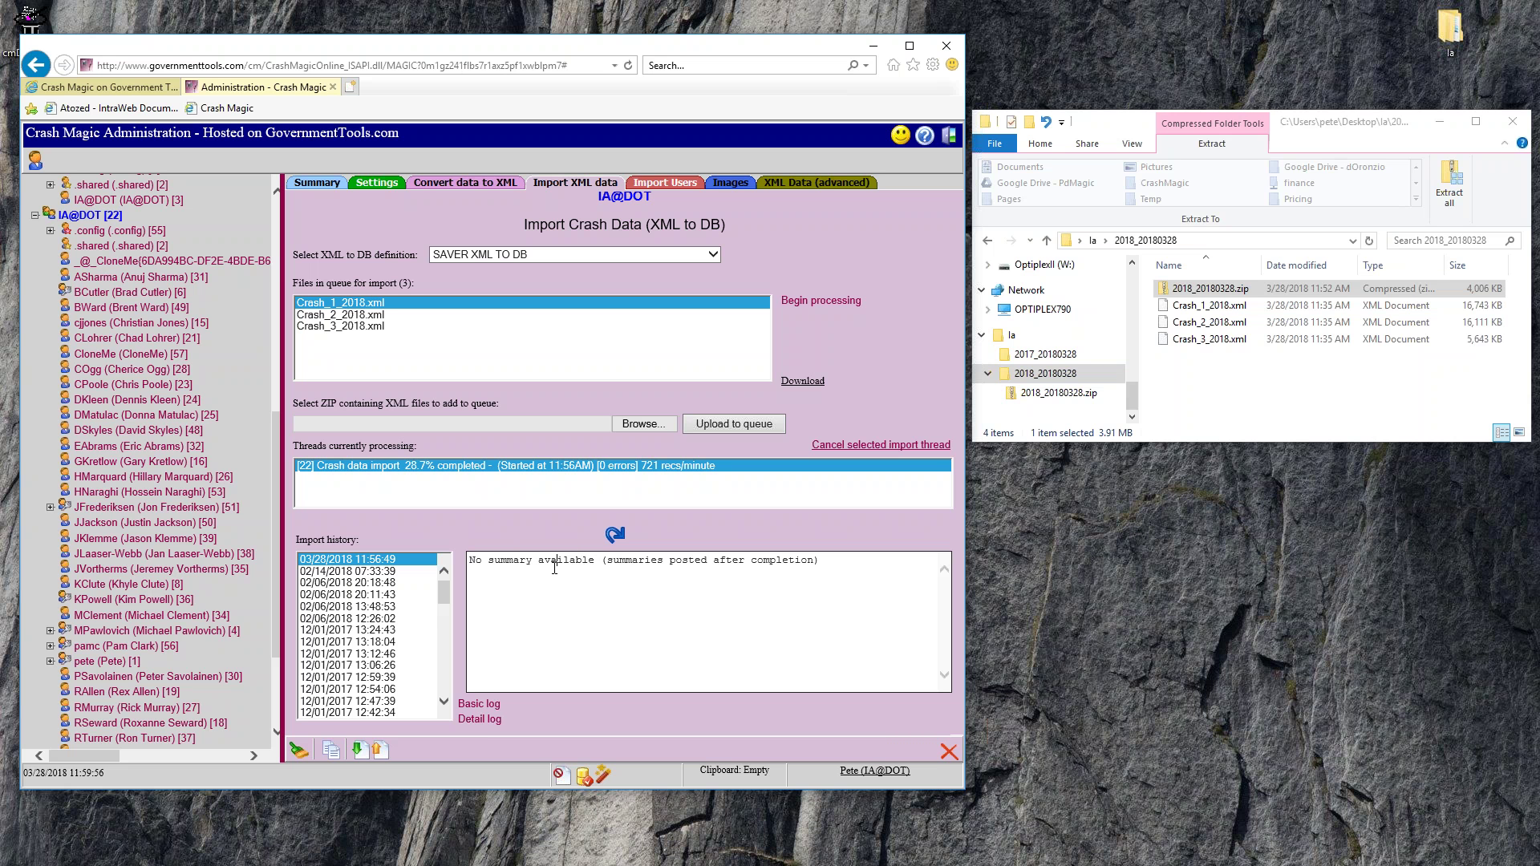
left_click(613, 536)
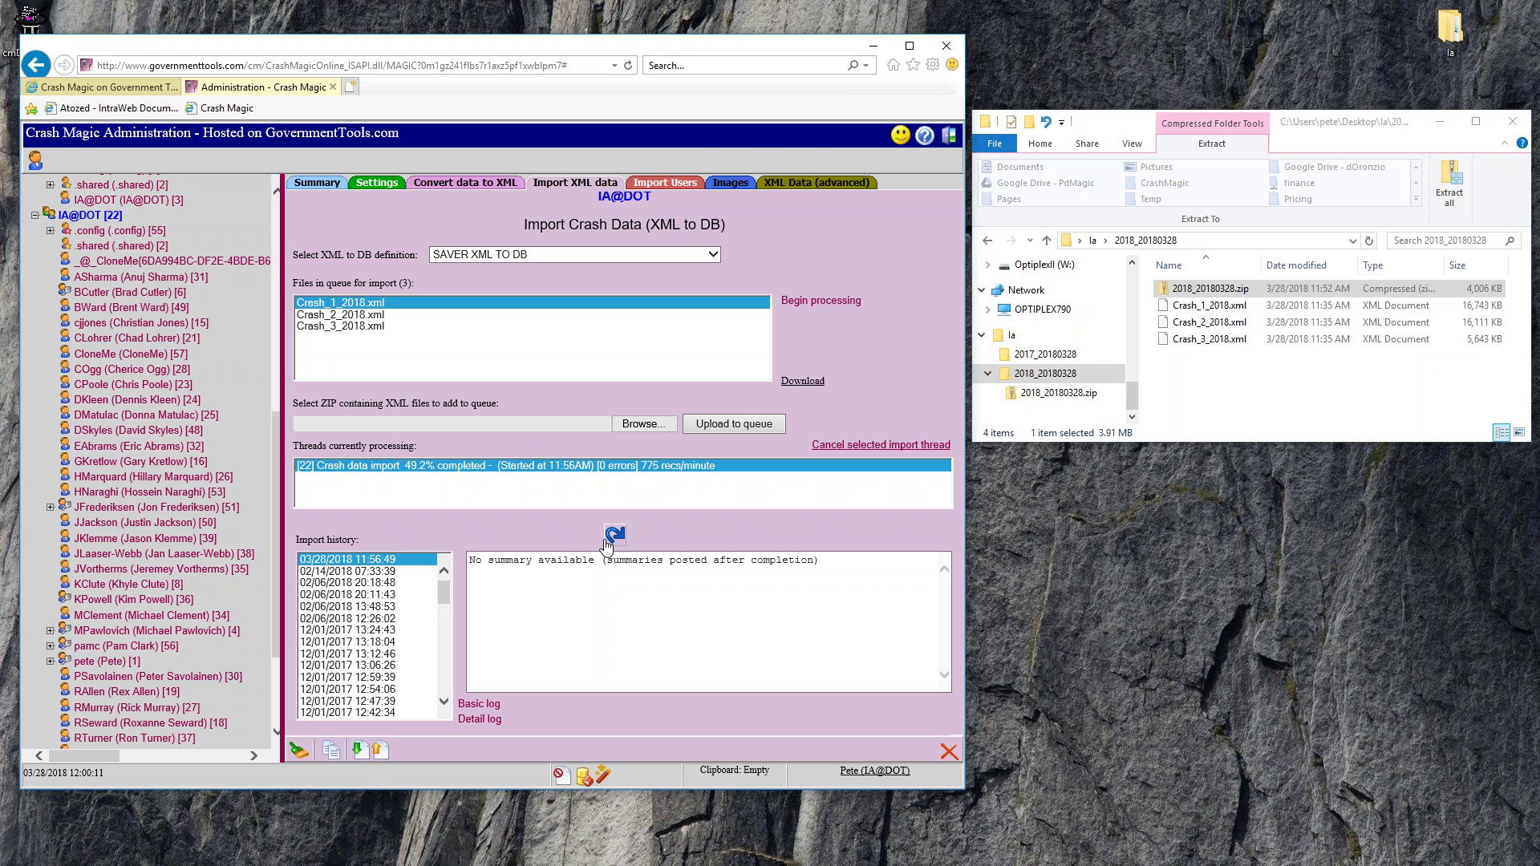
left_click(613, 535)
left_click(948, 138)
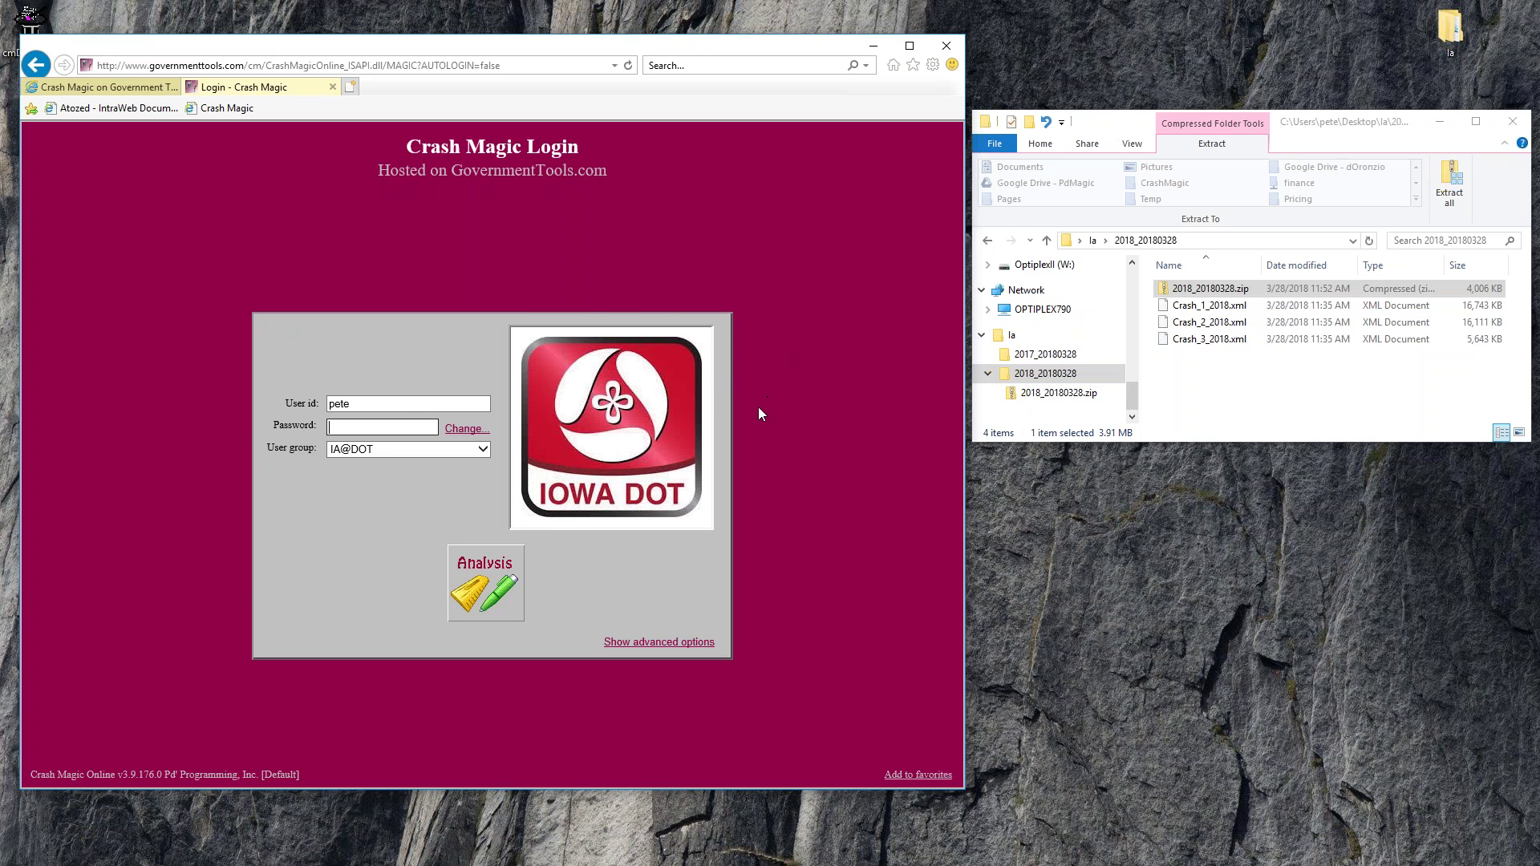
Open the support videos linked on the GovernmentTools.com start page, browse the Crash Magic mini-trainings and return to the start page.
left_click(96, 87)
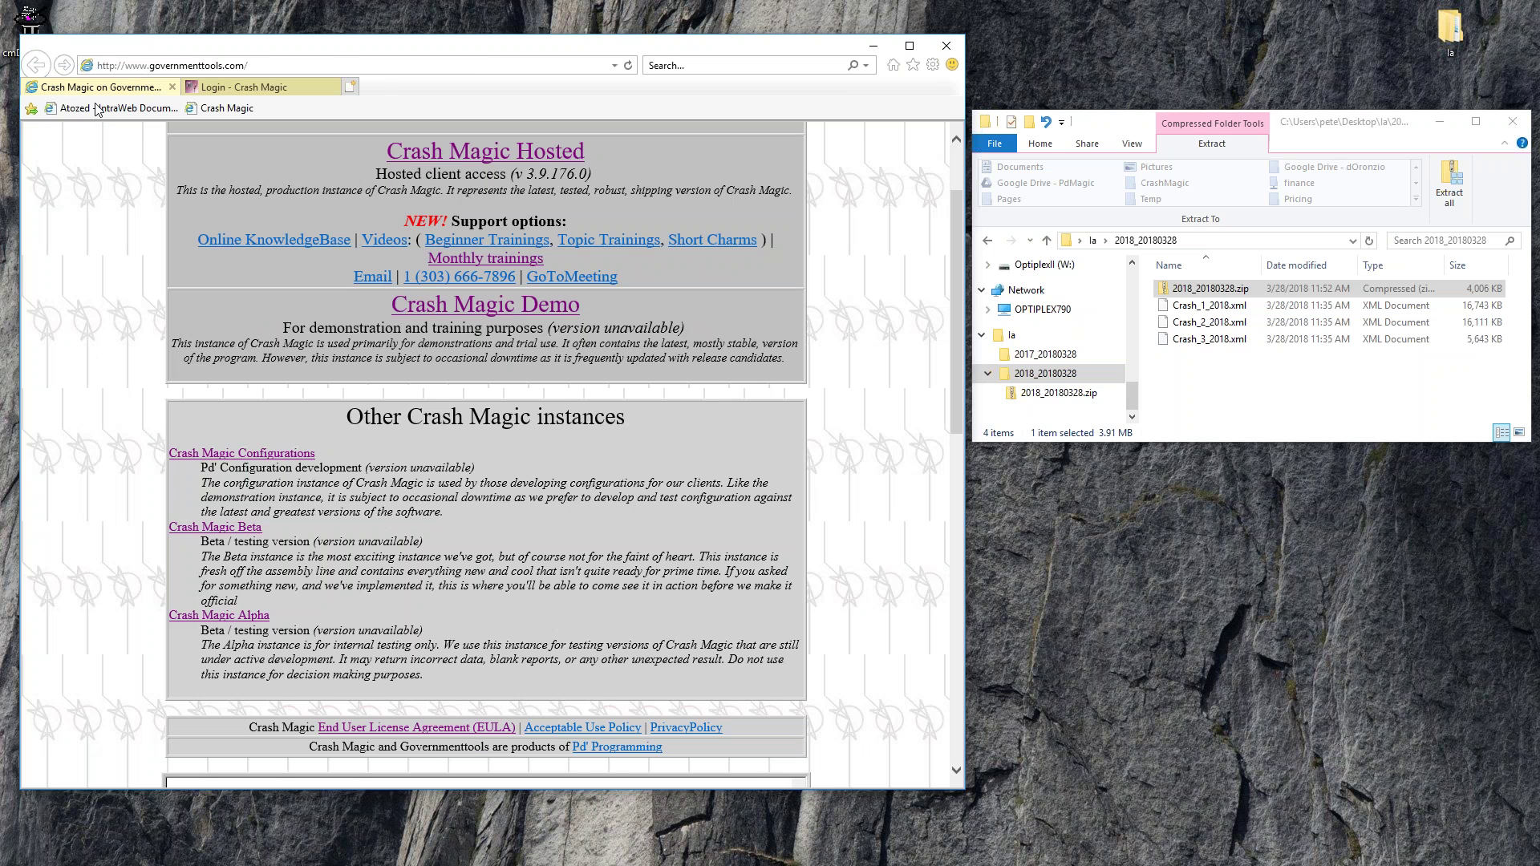
left_click(386, 244)
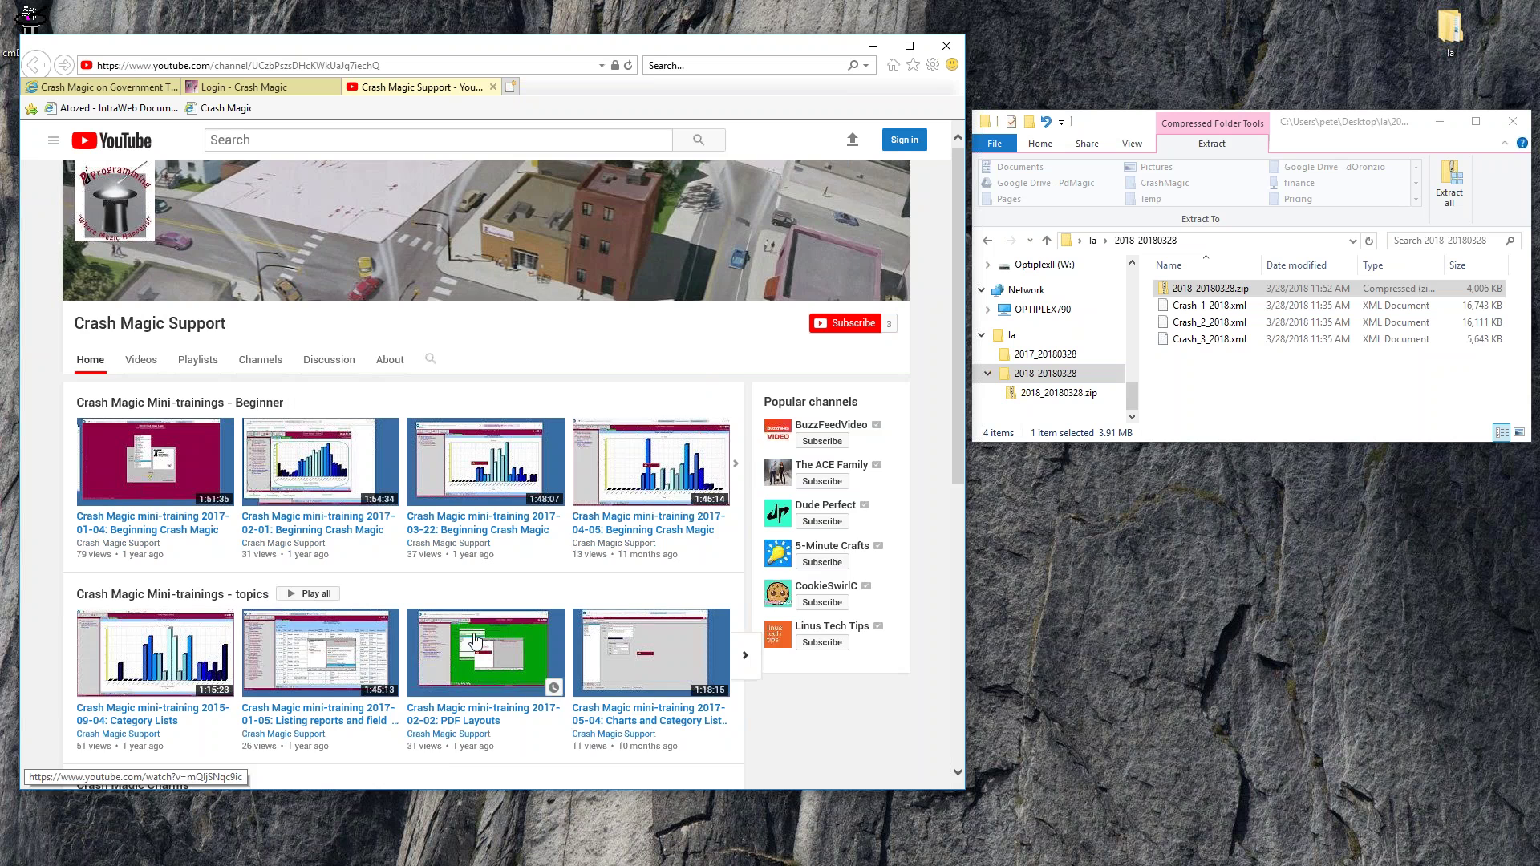
scroll(477, 634, "down", 2)
scroll(477, 641, "down", 3)
scroll(473, 642, "up", 4)
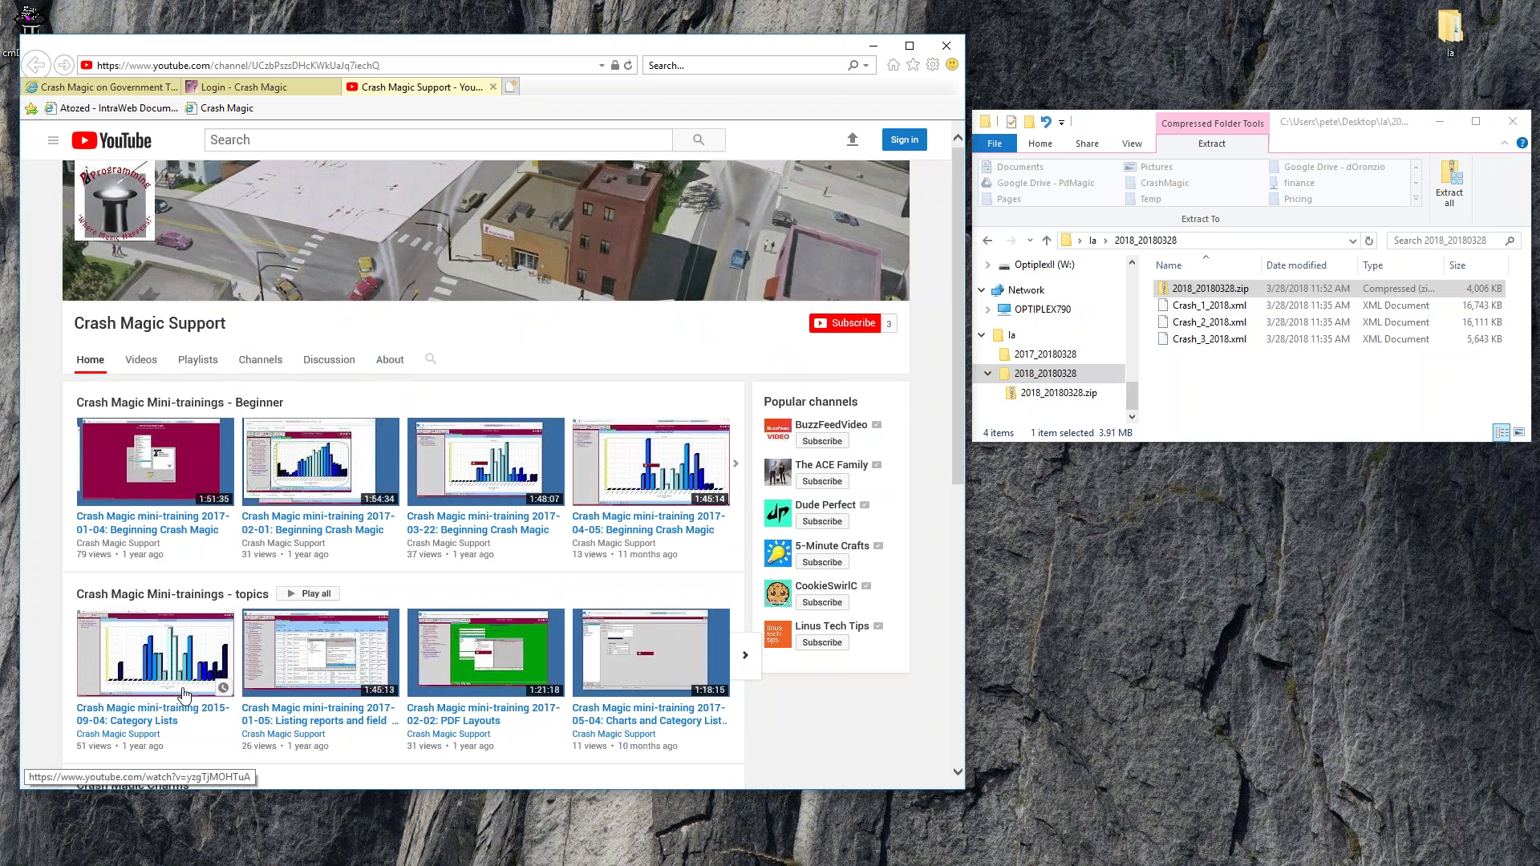
left_click(135, 93)
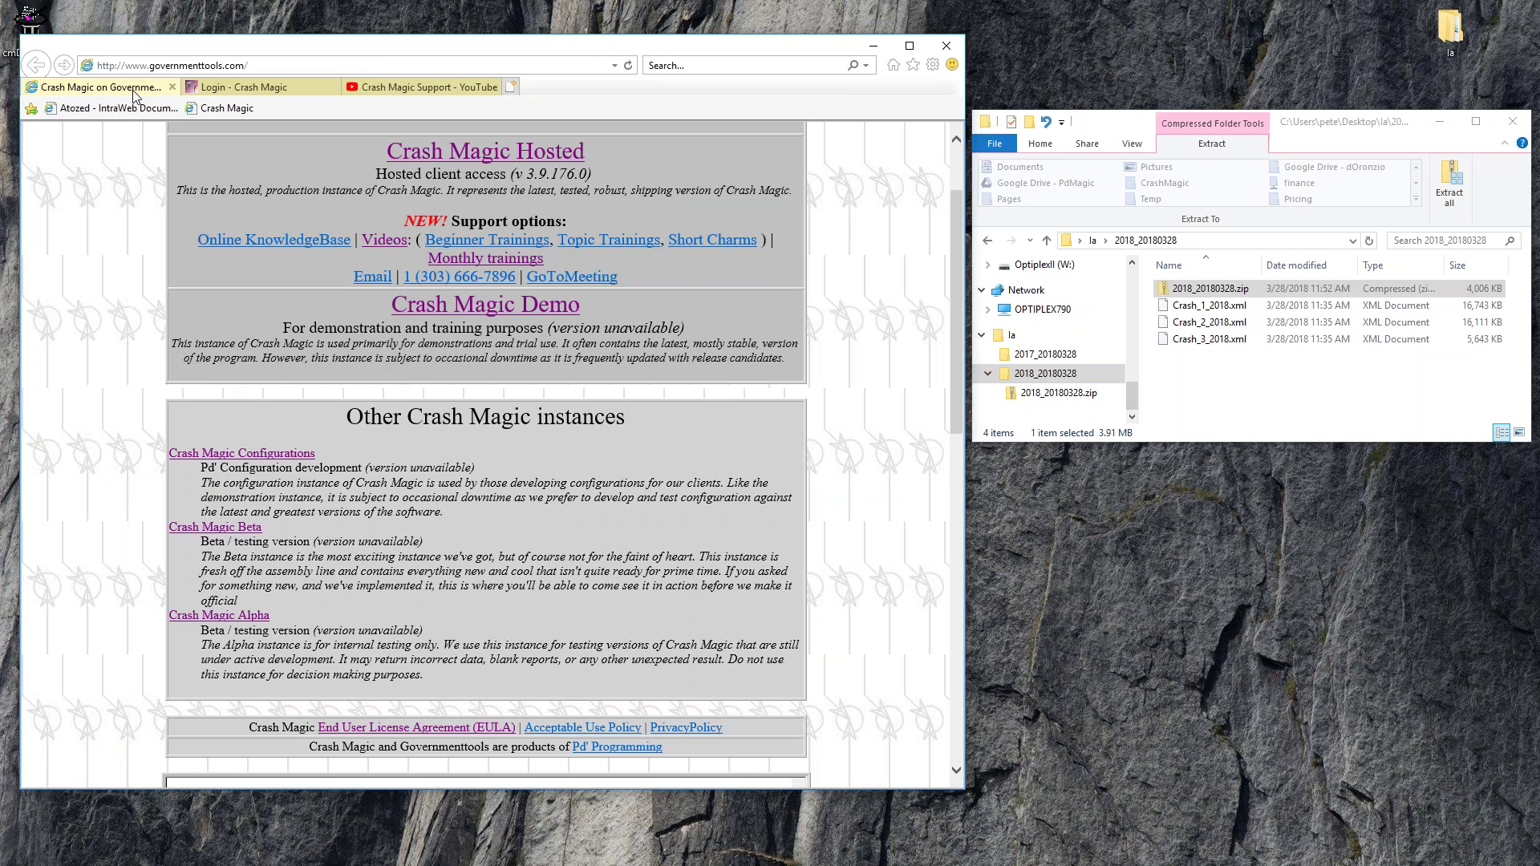
scroll(491, 453, "up", 3)
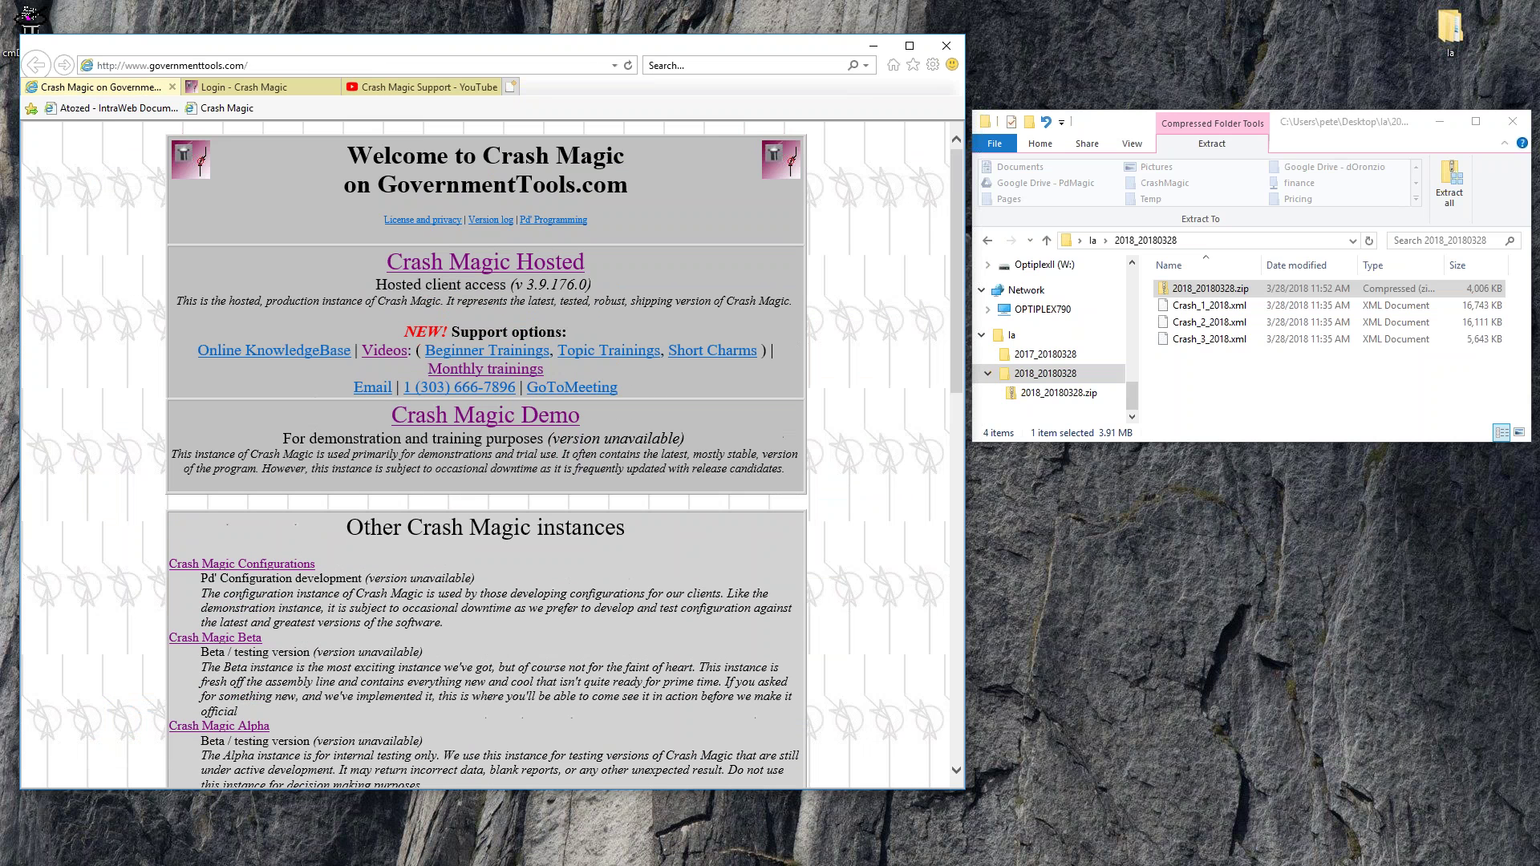